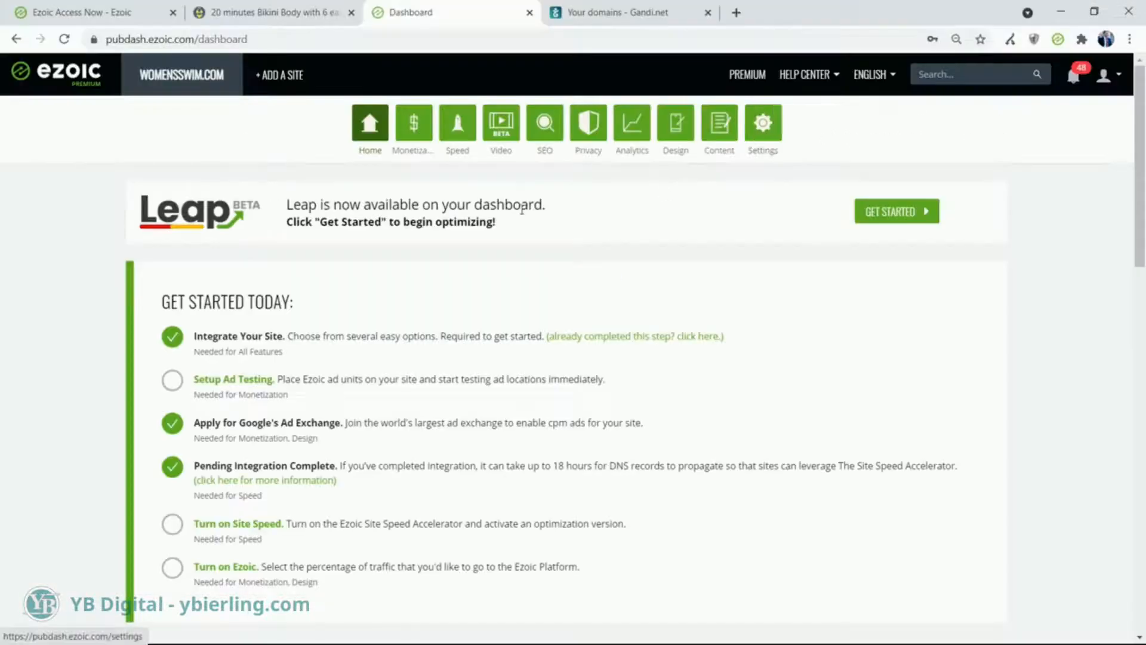
# Turn on the Site Speed Accelerator for womensswim.com from the getting-started checklist.
pyautogui.scroll(-2, 284, 197)
pyautogui.scroll(2, 289, 198)
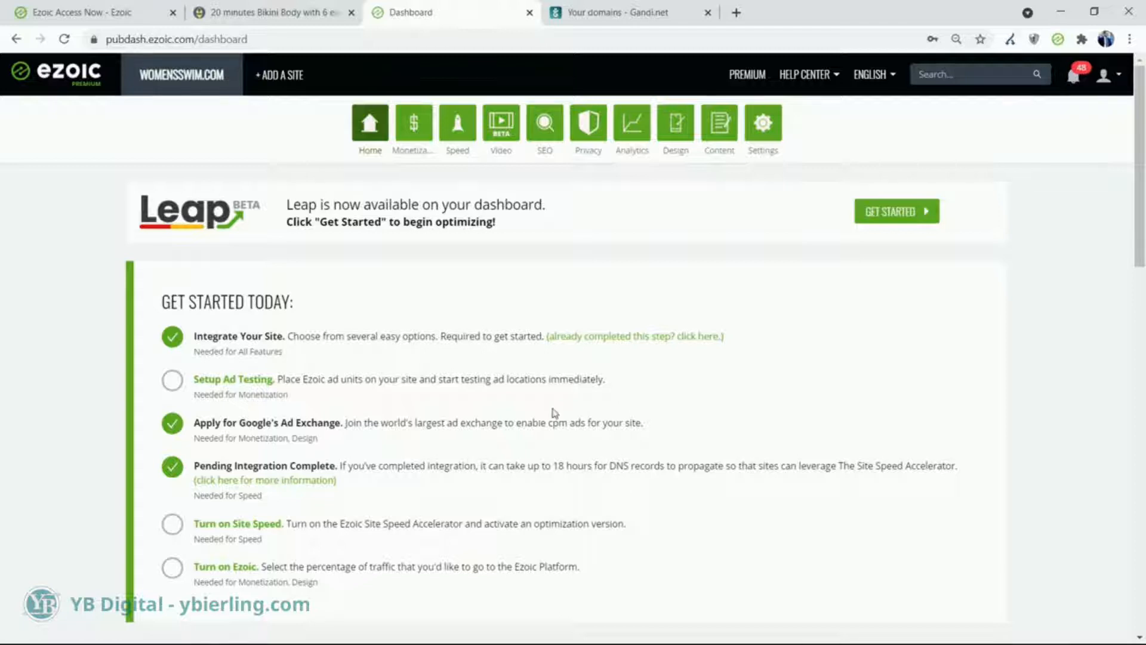
pyautogui.scroll(-2, 465, 385)
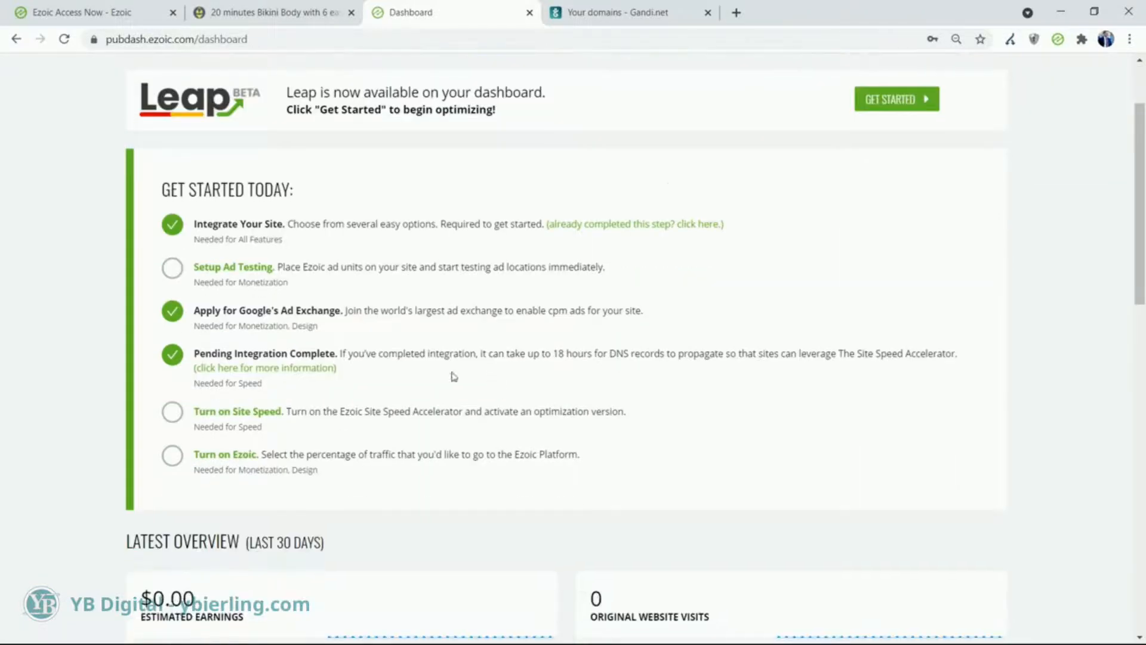
pyautogui.click(263, 413)
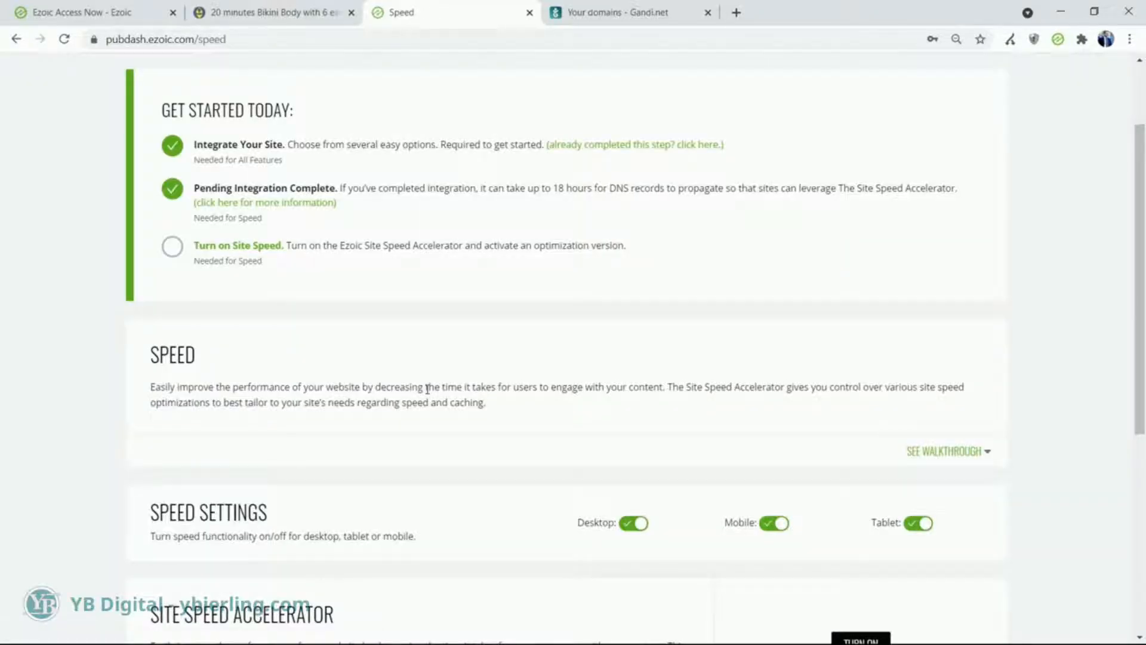
pyautogui.scroll(-5, 468, 289)
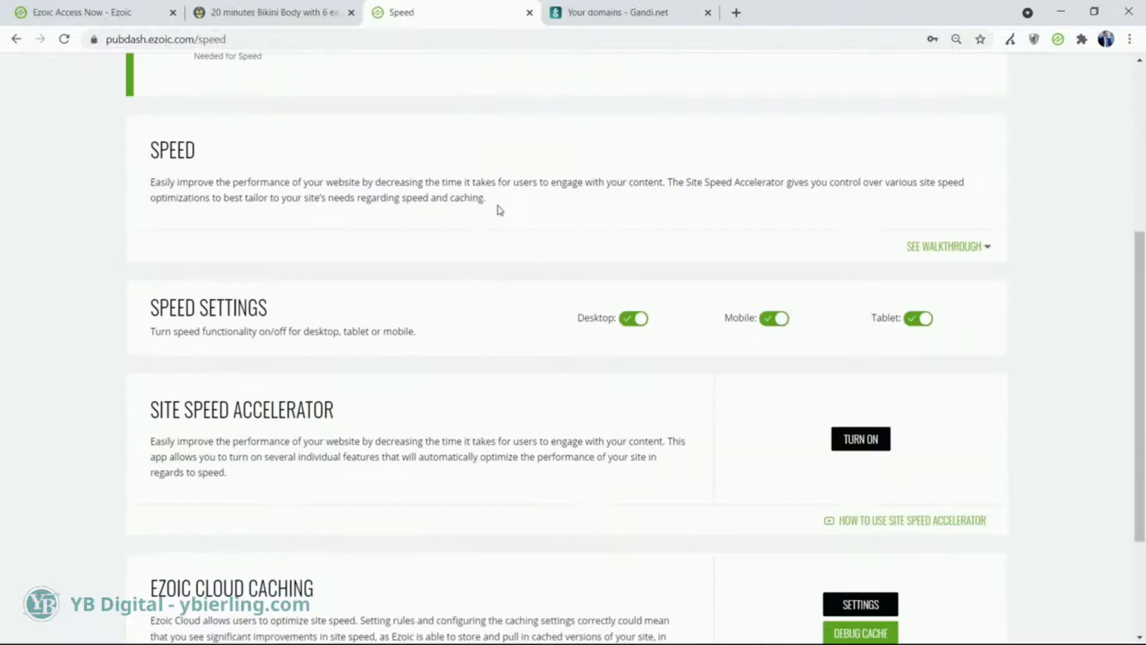
pyautogui.scroll(-1, 448, 213)
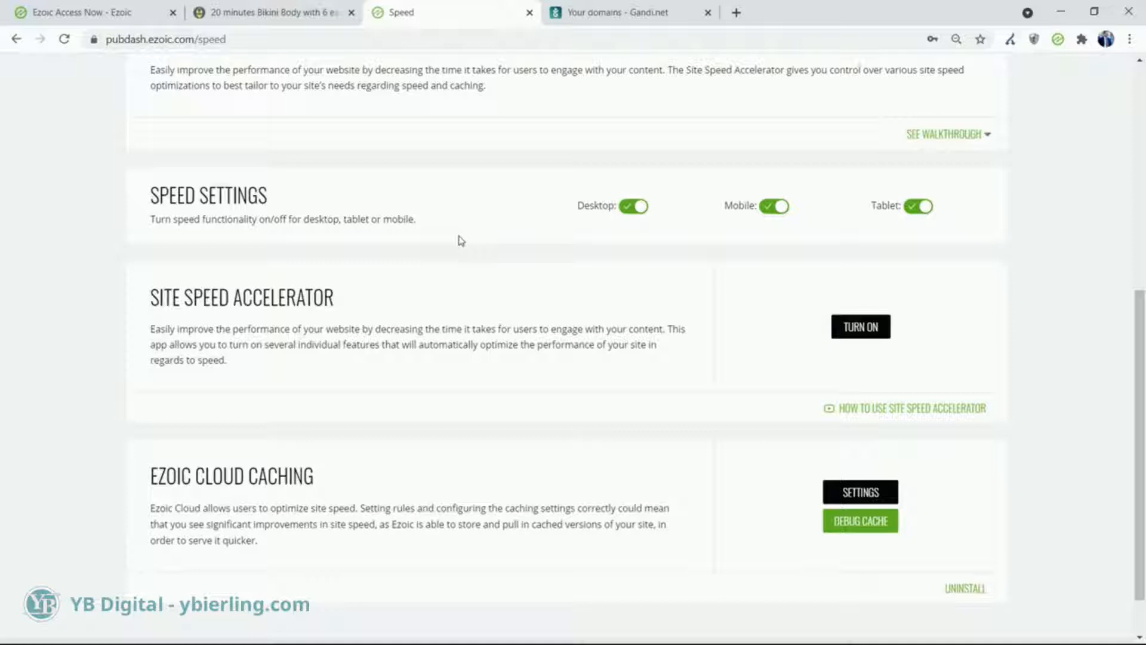
pyautogui.click(859, 330)
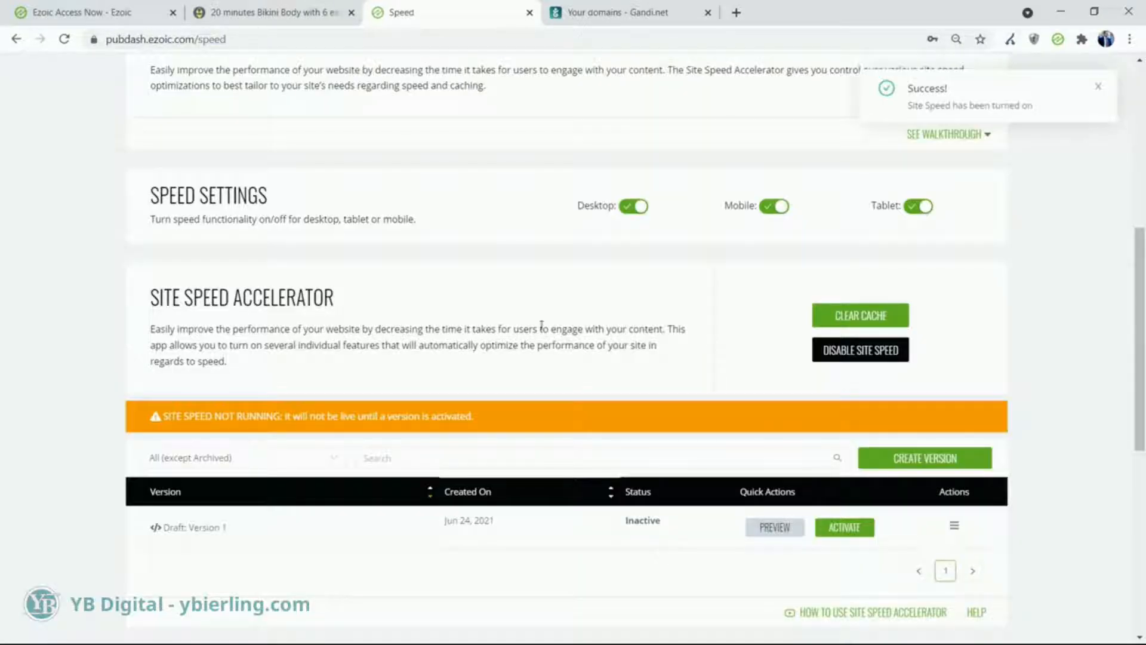
# Return to the dashboard home and get started with the Leap beta toolset.
pyautogui.scroll(8, 443, 325)
pyautogui.click(370, 126)
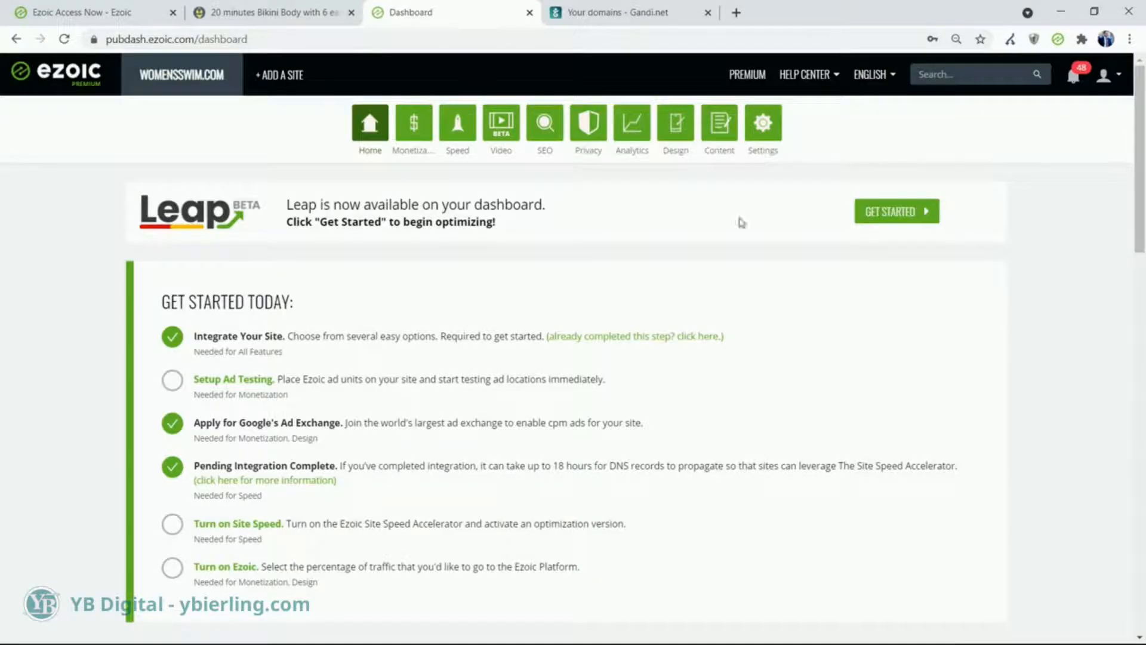
pyautogui.click(890, 211)
pyautogui.scroll(-4, 467, 298)
pyautogui.scroll(-1, 468, 303)
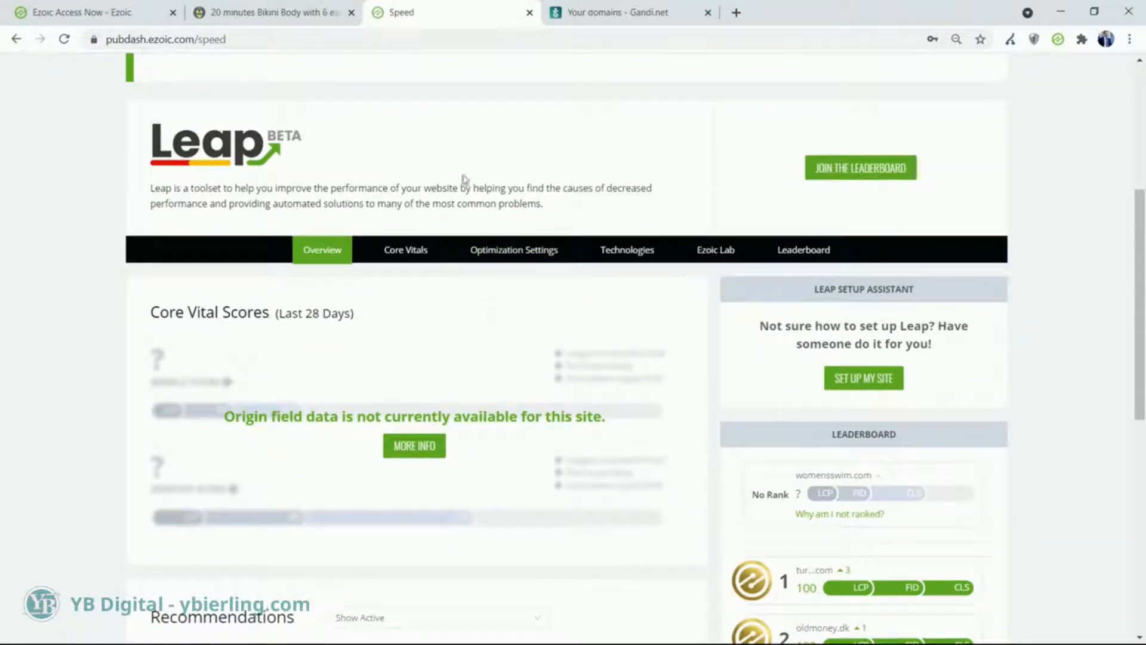
# Join the Leap leaderboard with the domain not anonymized.
pyautogui.scroll(4, 300, 187)
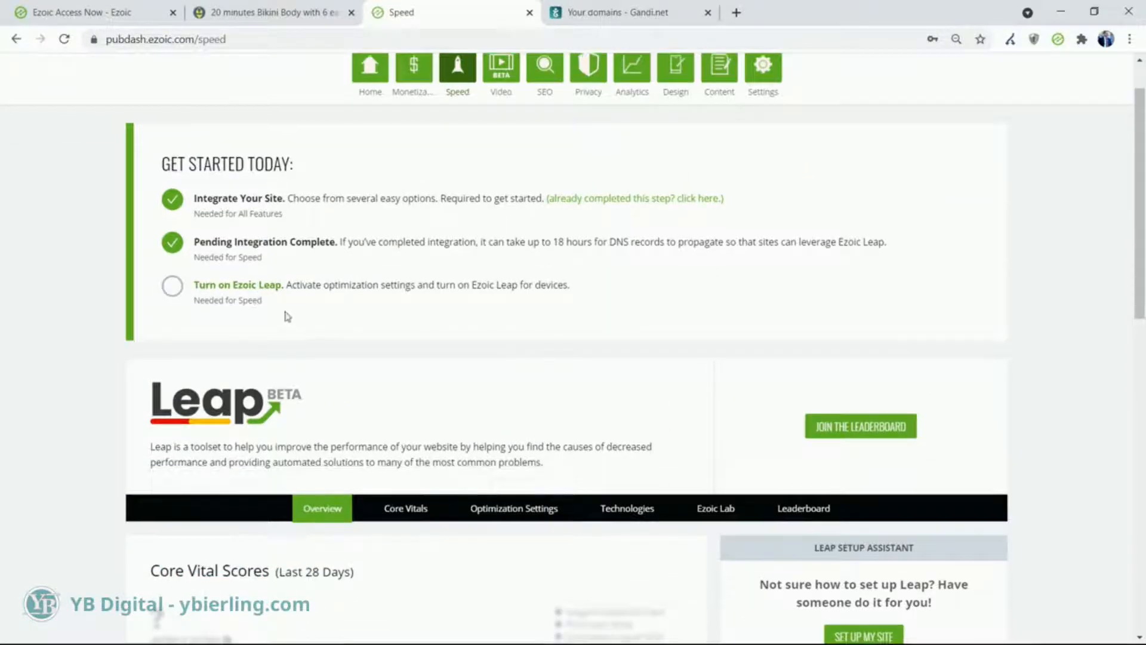
pyautogui.scroll(-6, 301, 304)
pyautogui.scroll(2, 380, 258)
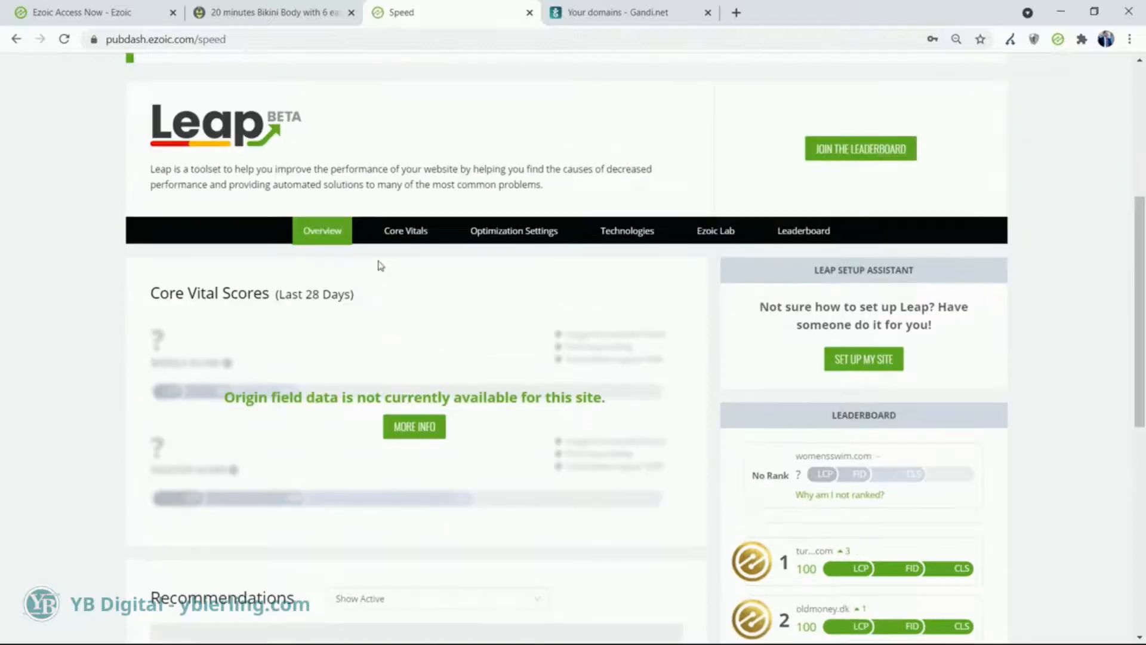
pyautogui.scroll(1, 596, 197)
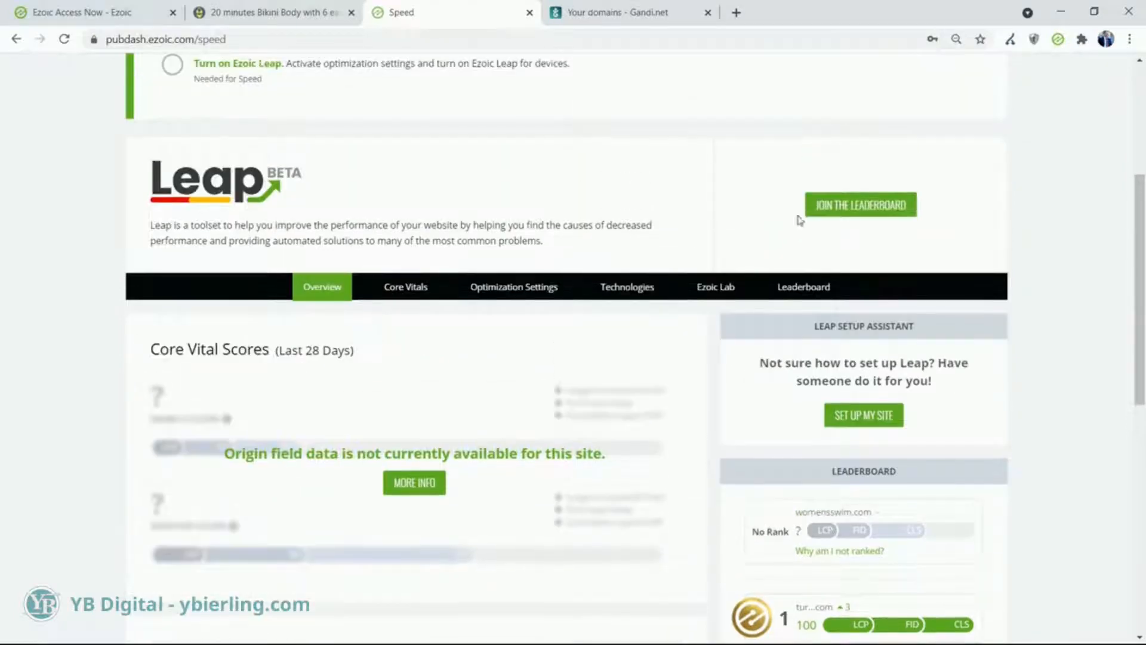
pyautogui.click(873, 209)
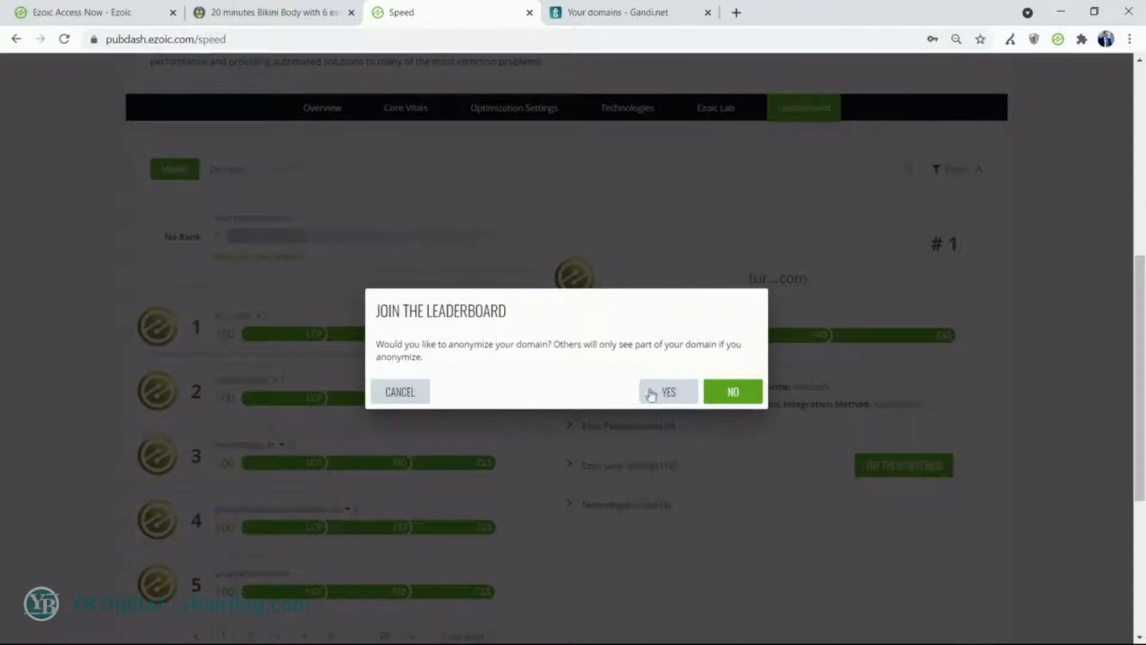
pyautogui.click(738, 396)
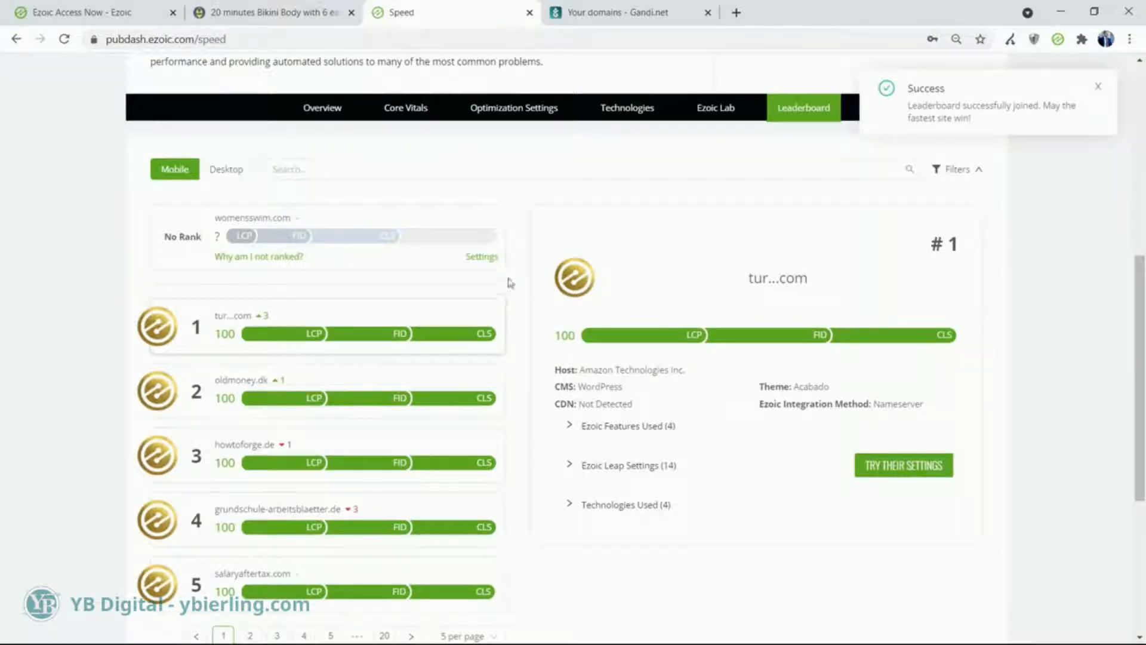
# Examine the mobile leaderboard's top-ranked sites and the entry for womensswim.com.
pyautogui.scroll(-3, 345, 278)
pyautogui.scroll(1, 349, 314)
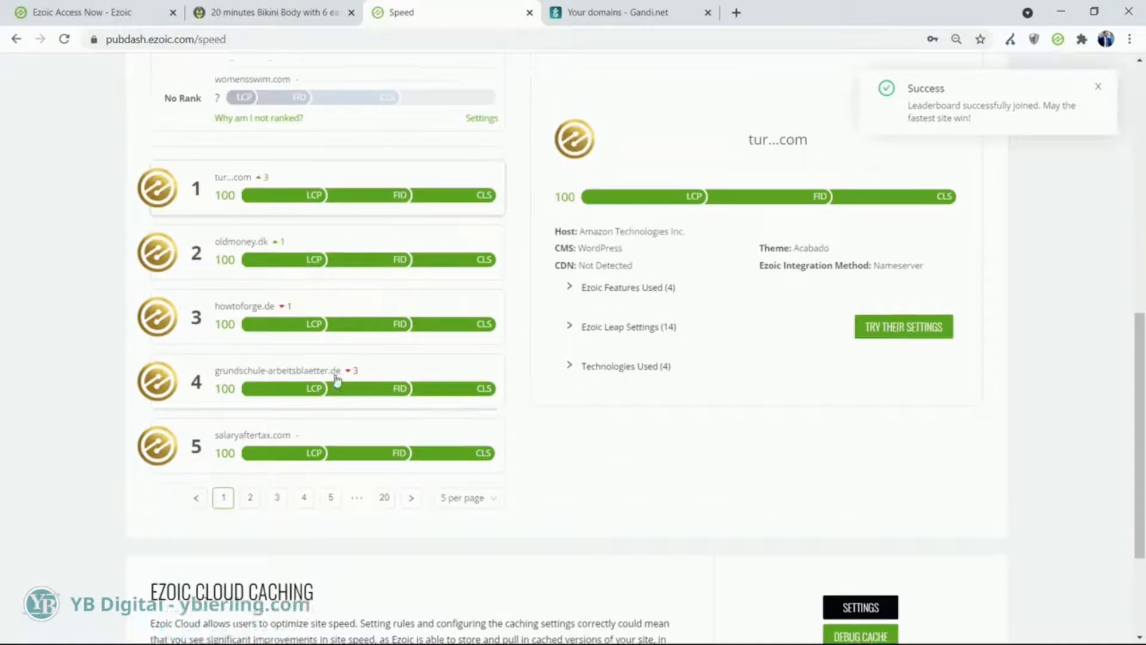
pyautogui.scroll(2, 280, 191)
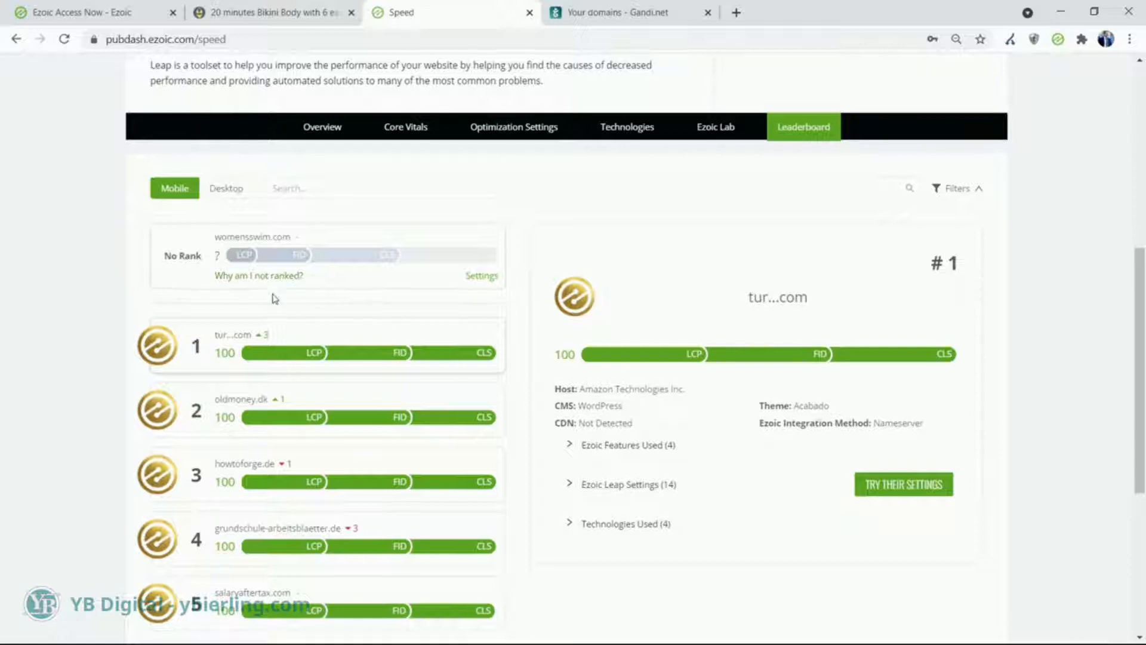
pyautogui.scroll(2, 293, 352)
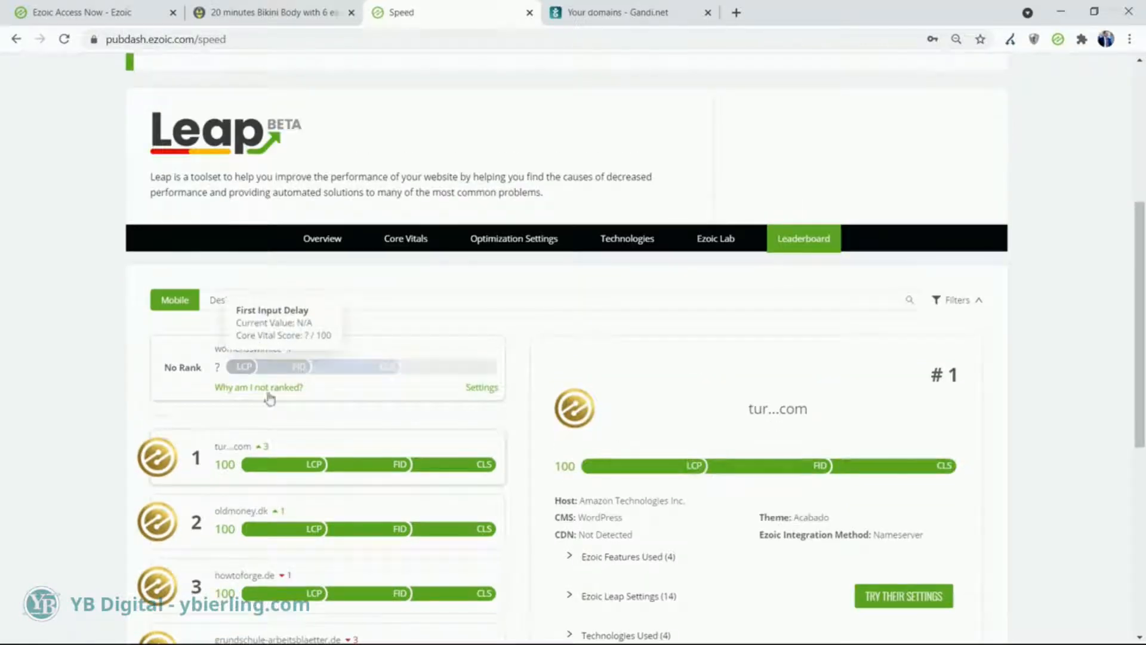
pyautogui.scroll(-3, 237, 521)
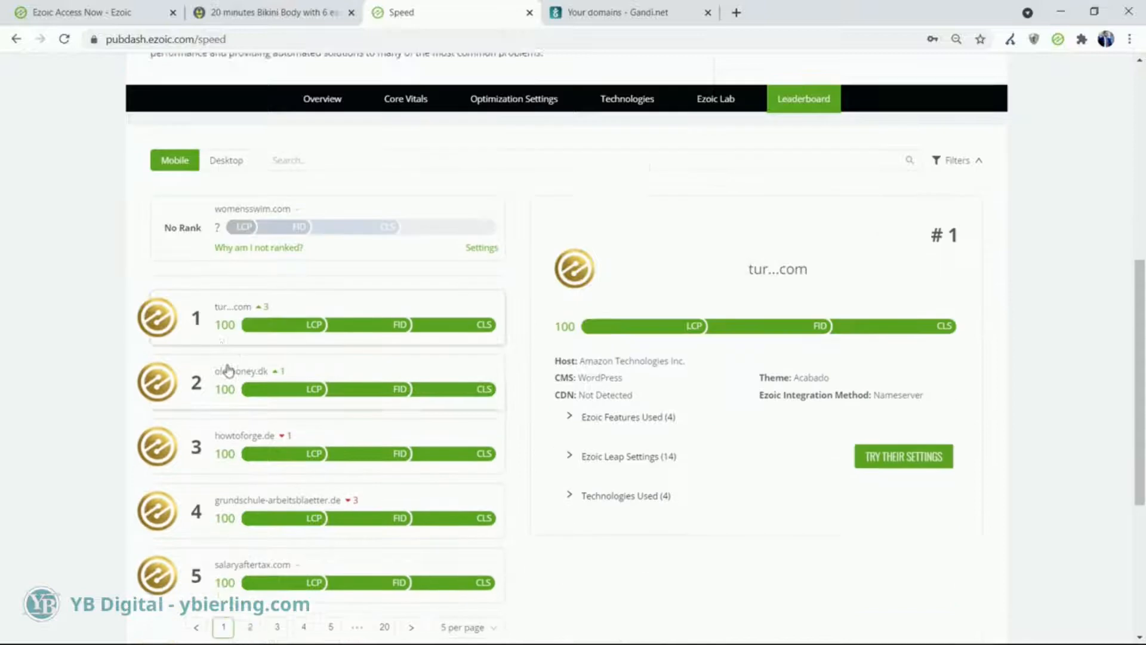
pyautogui.scroll(4, 456, 410)
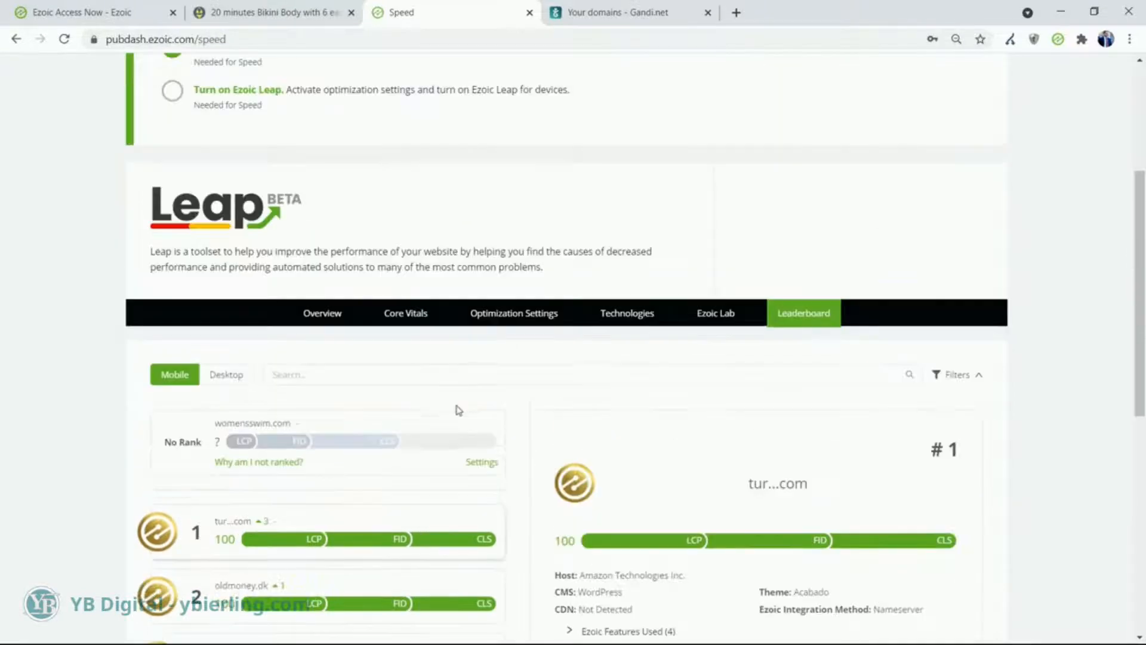
# Review Leap's overview scores and recommendations, and the Core Vitals report for Largest Contentful Paint.
pyautogui.click(313, 318)
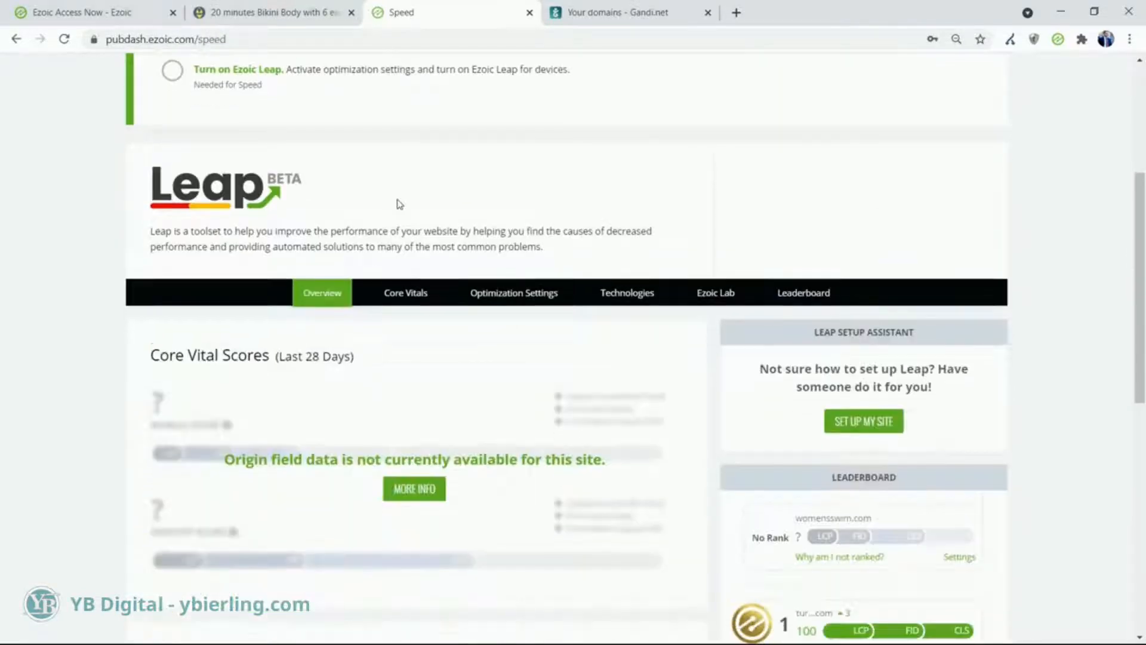
pyautogui.scroll(-6, 397, 202)
pyautogui.scroll(-4, 391, 229)
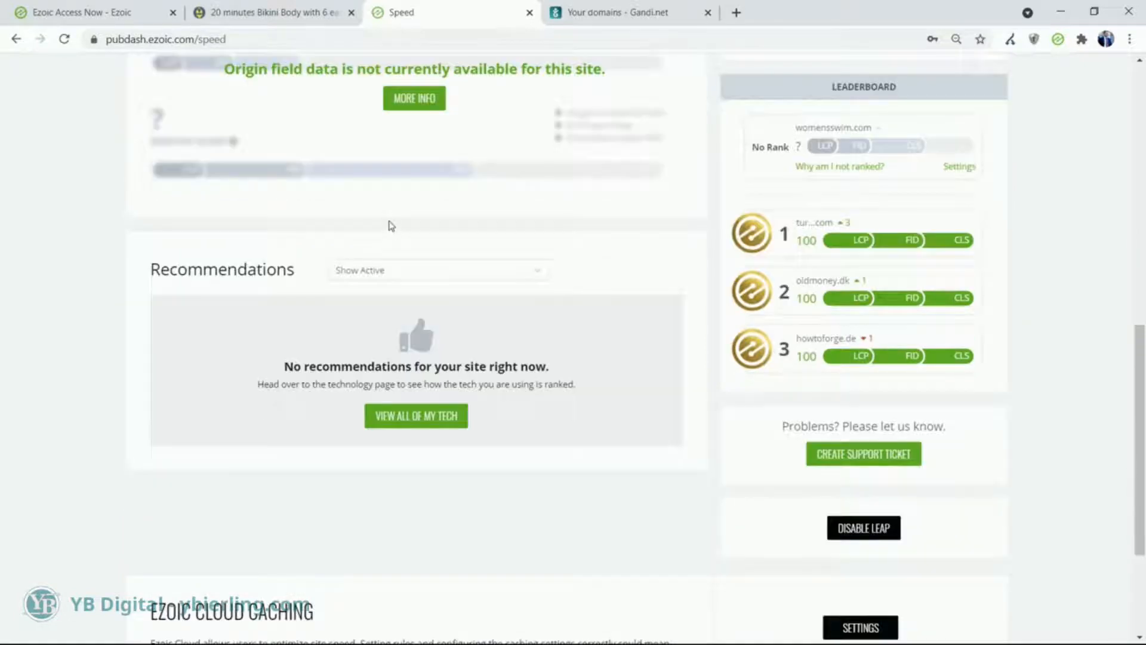
pyautogui.scroll(3, 333, 249)
pyautogui.scroll(-3, 342, 235)
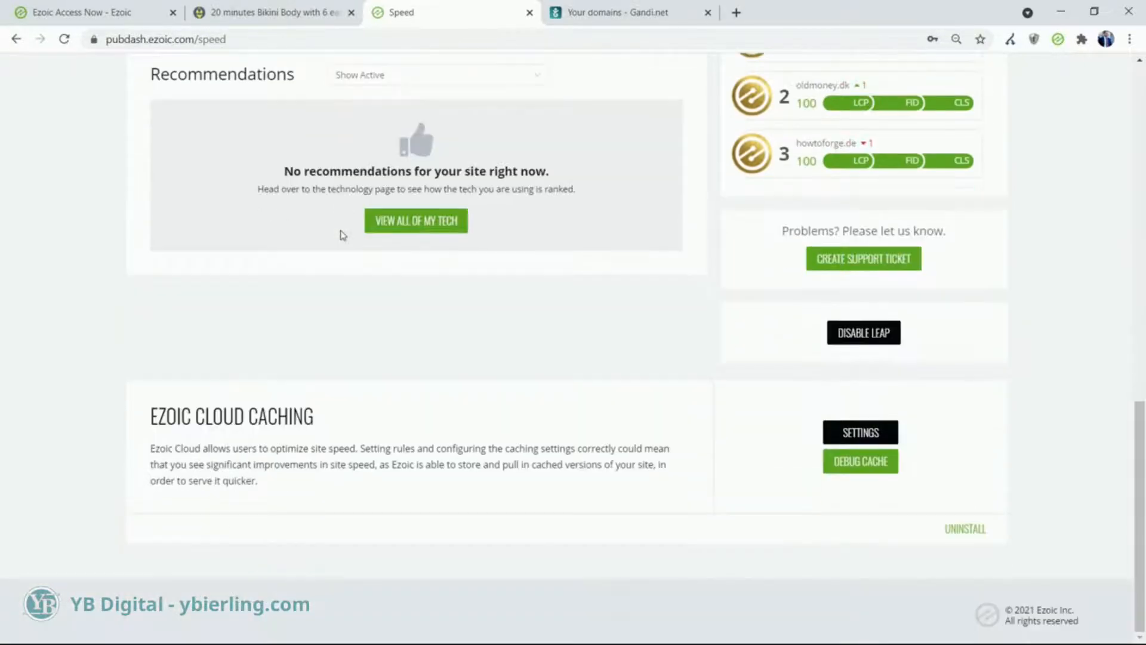
pyautogui.scroll(8, 342, 235)
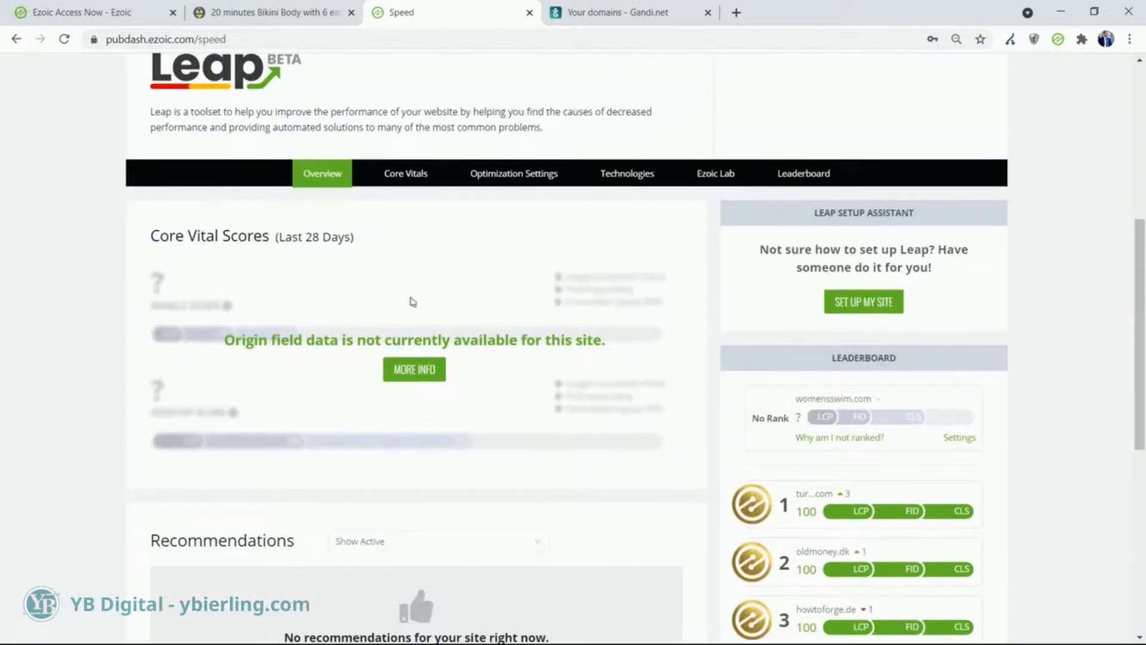
pyautogui.click(400, 178)
pyautogui.scroll(-1, 427, 225)
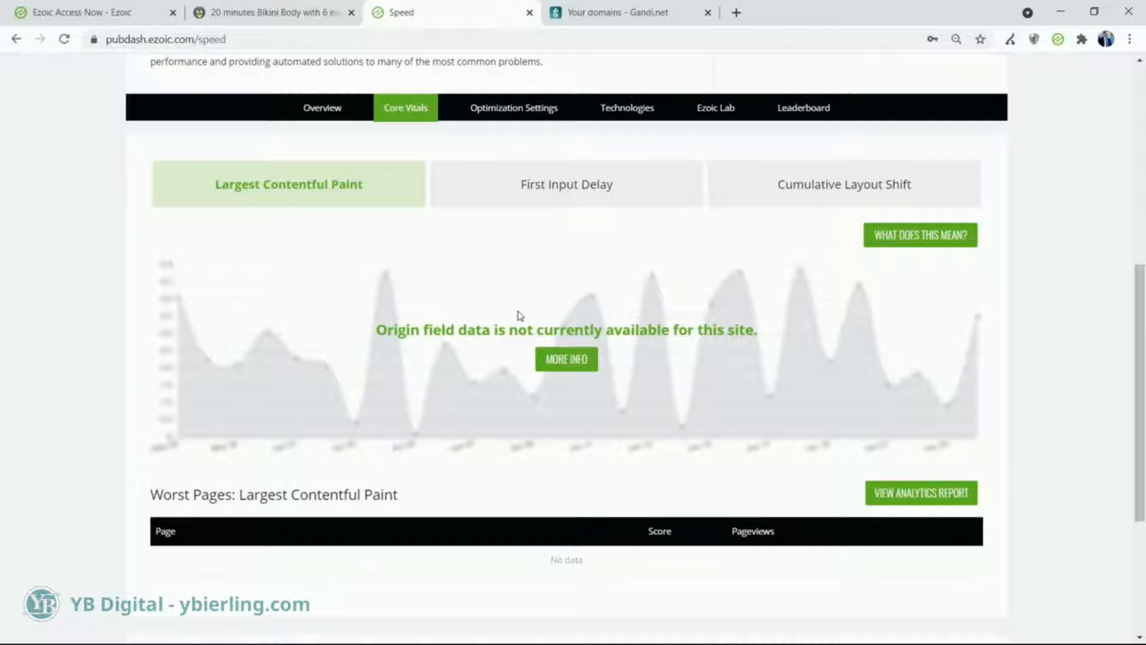
# Start the Leap optimization settings setup with the Set Up Myself option.
pyautogui.click(527, 110)
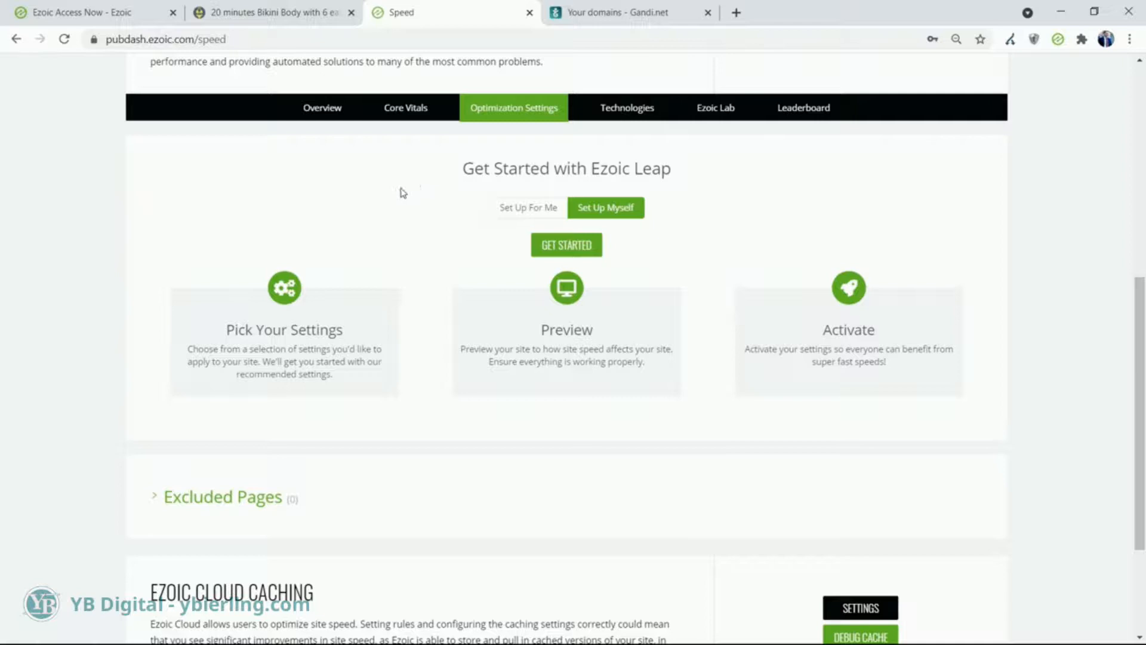
pyautogui.scroll(-2, 319, 190)
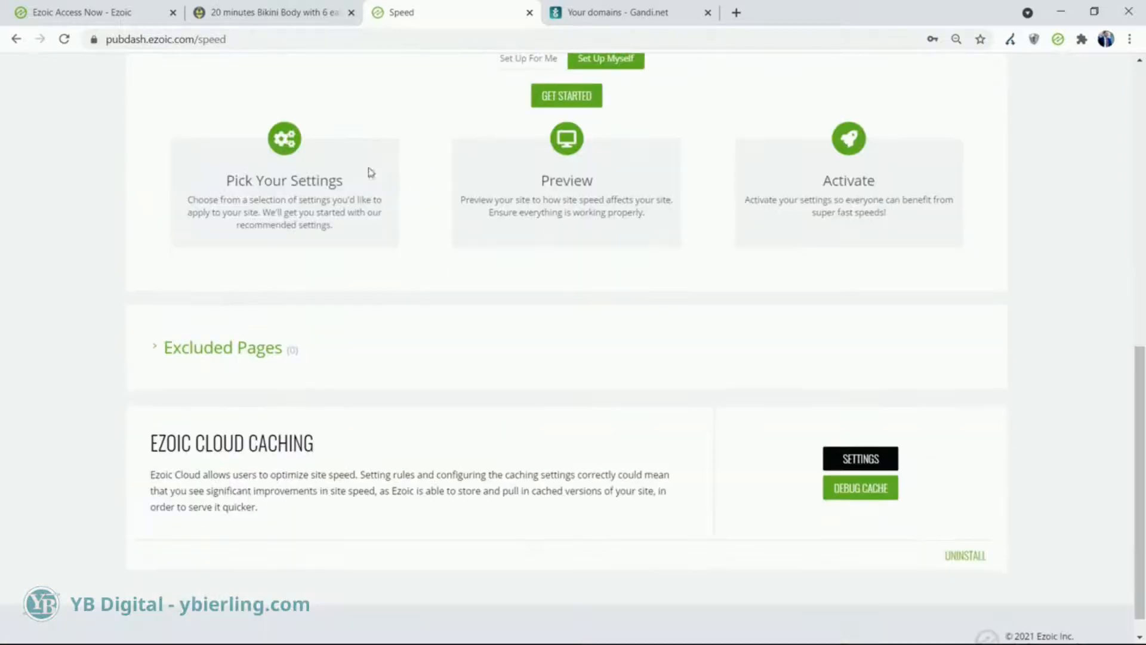
pyautogui.scroll(1, 441, 208)
pyautogui.scroll(1, 442, 207)
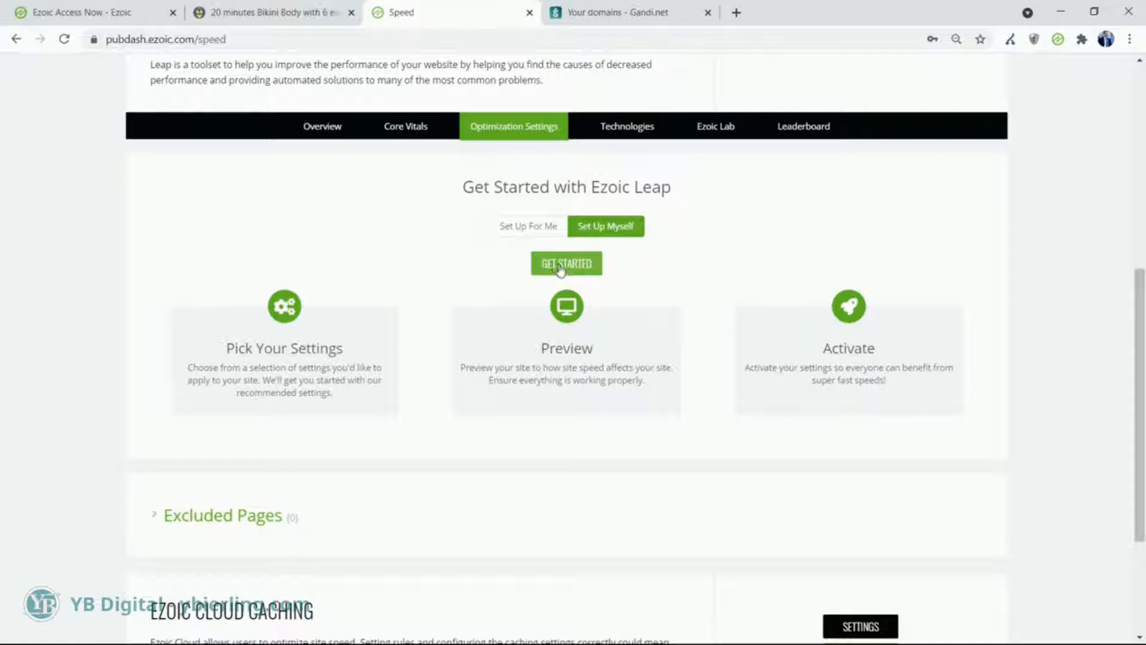
pyautogui.click(532, 265)
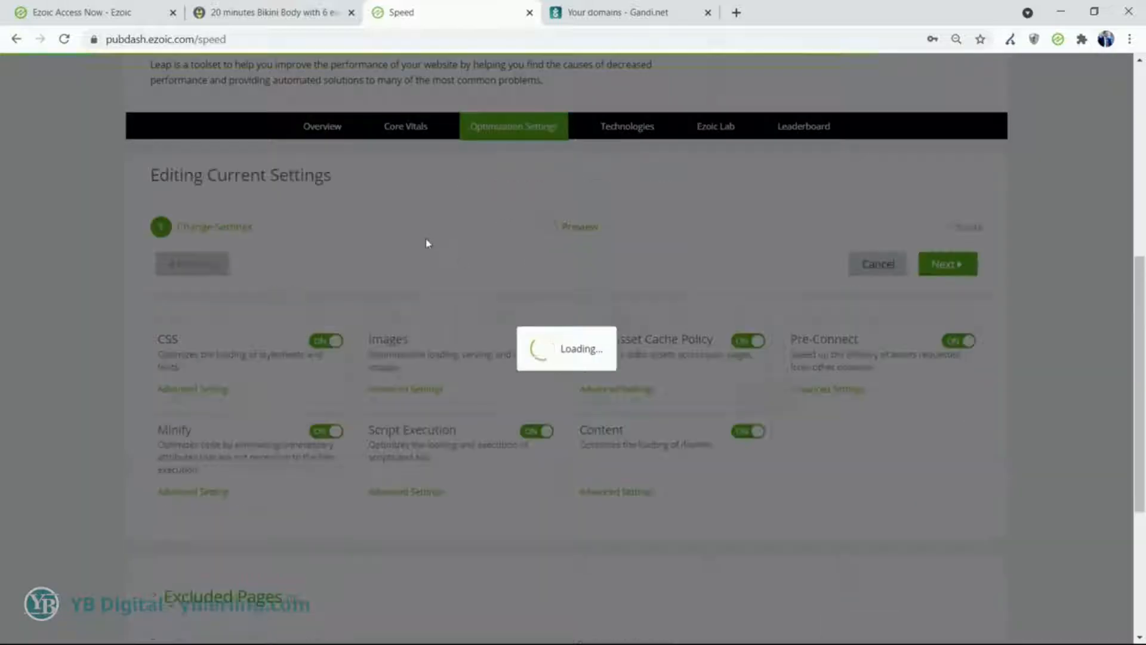
# Review the advanced CSS optimization settings, including Critical CSS, font options and Custom CSS, and return to the settings overview.
pyautogui.scroll(-4, 425, 241)
pyautogui.scroll(2, 310, 231)
pyautogui.click(180, 278)
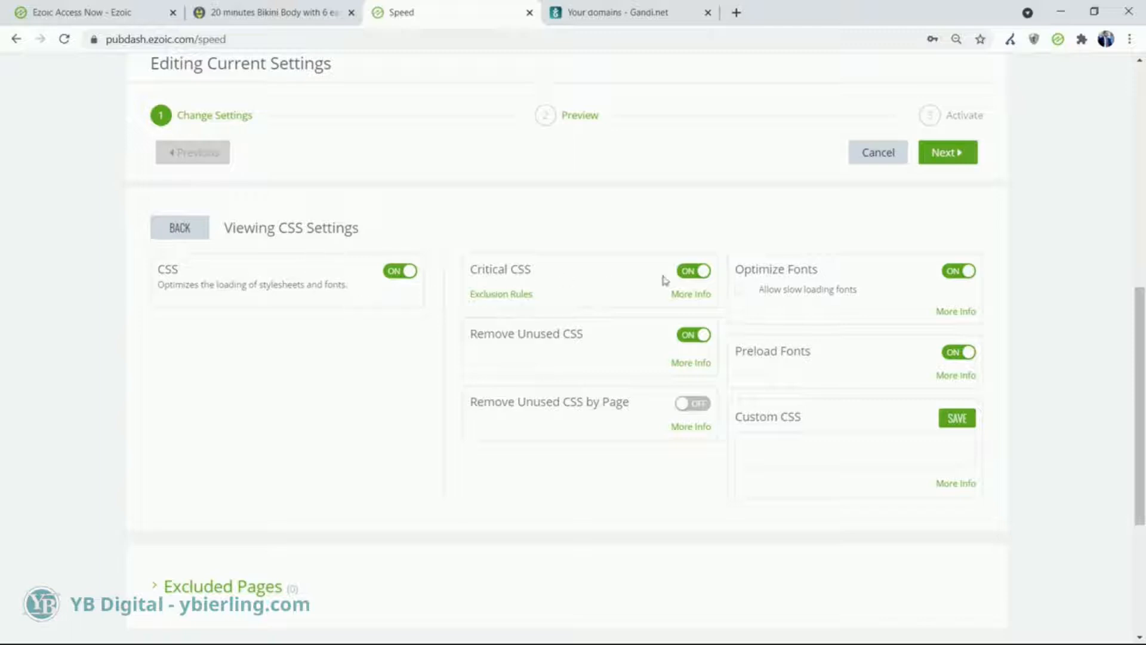
pyautogui.moveTo(688, 297)
pyautogui.moveTo(755, 289)
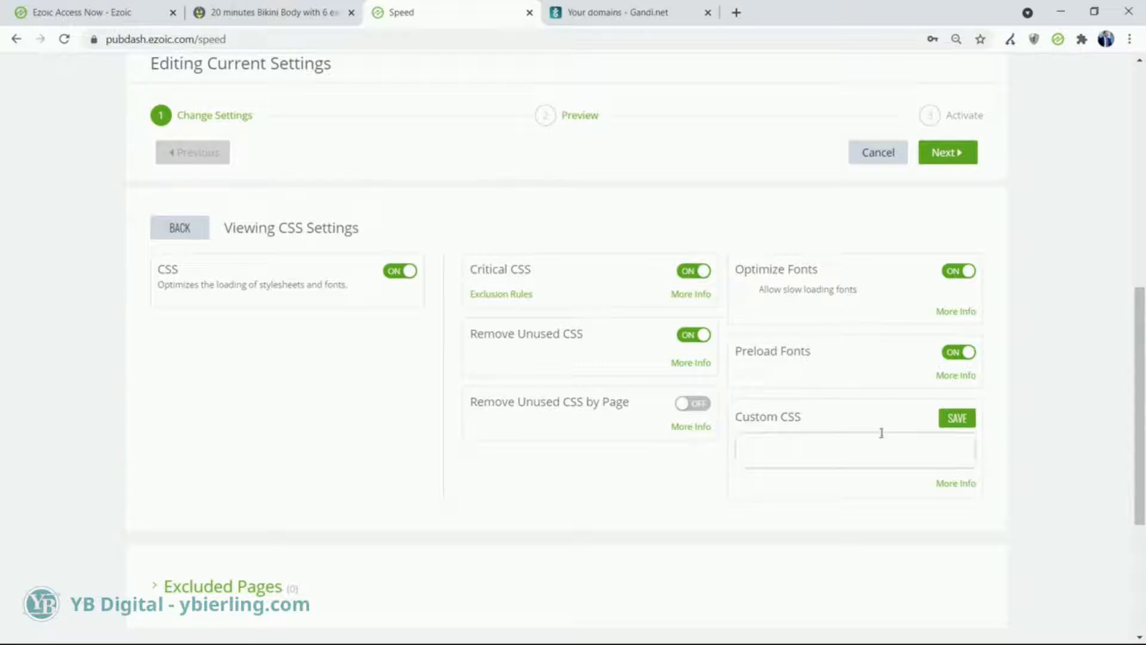
pyautogui.click(183, 231)
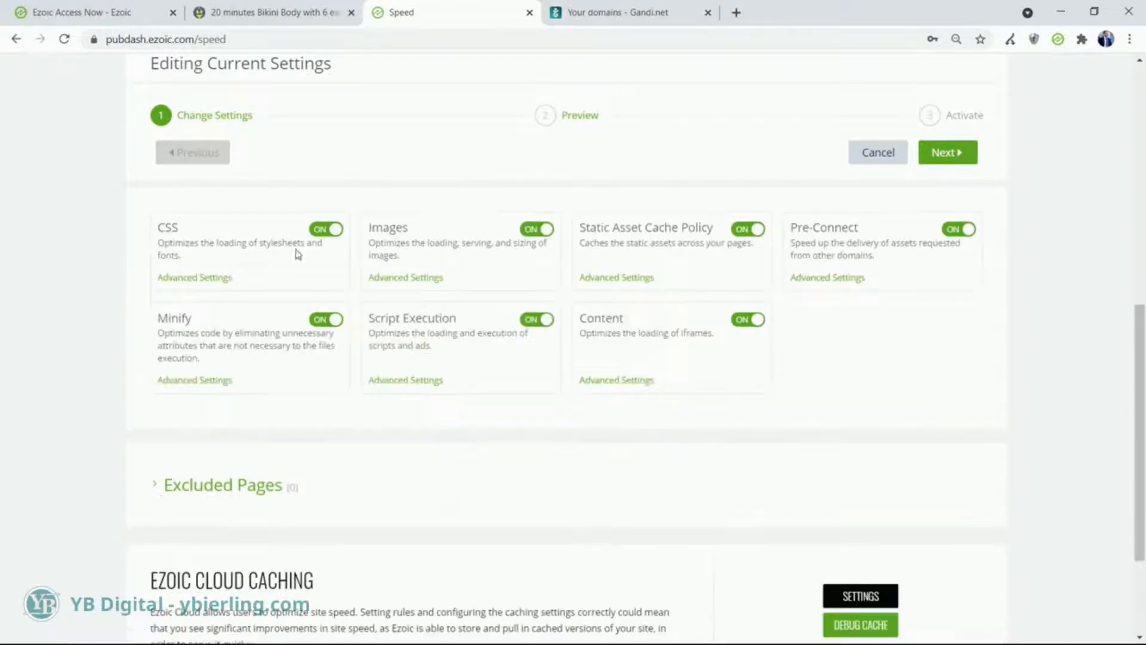
# Turn on Minify CSS in the advanced Minify settings and return to the settings overview.
pyautogui.click(216, 383)
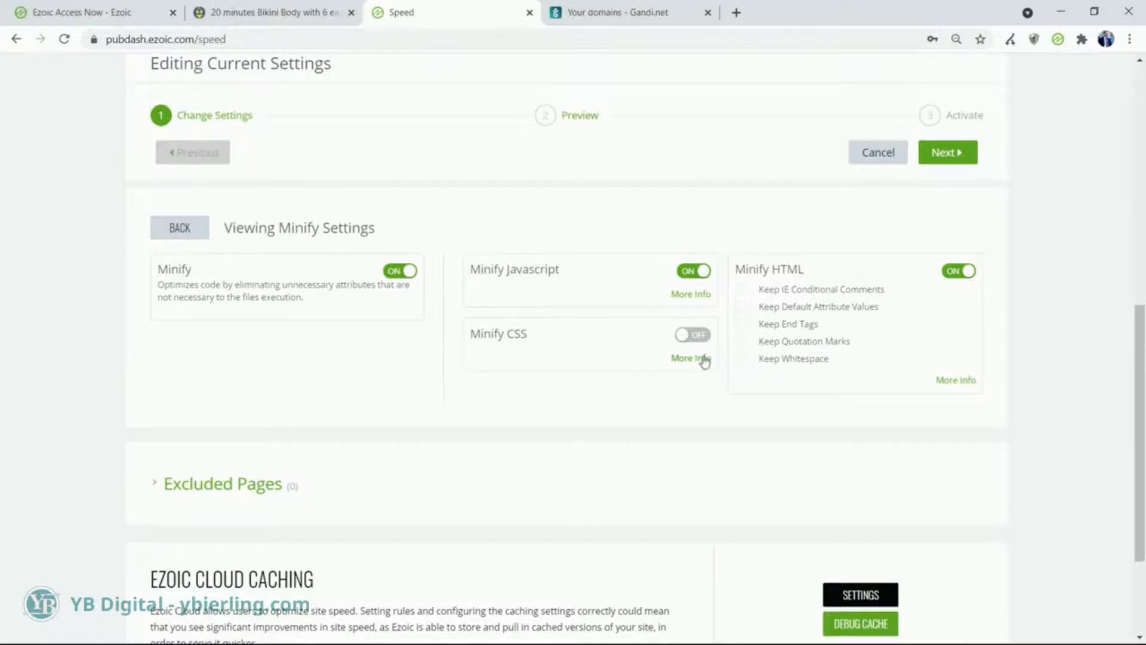
pyautogui.click(697, 336)
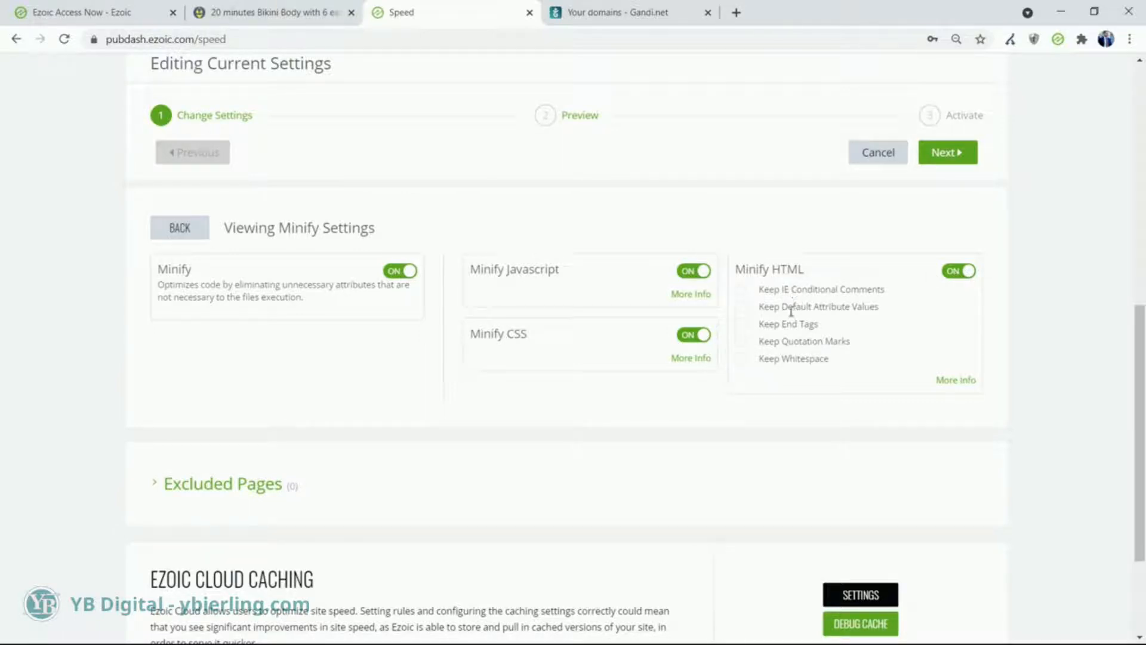
pyautogui.scroll(3, 790, 338)
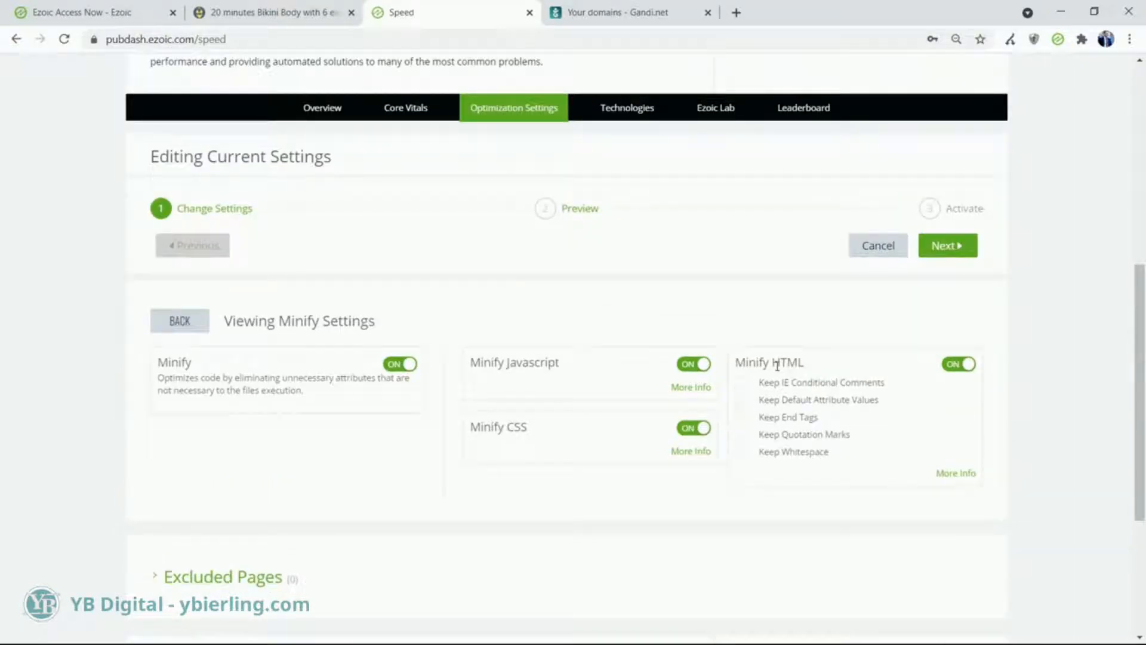
pyautogui.click(193, 322)
# Open the advanced Images settings and examine how images appear on the 20 minutes Bikini Body article, returning to the Speed page.
pyautogui.click(405, 370)
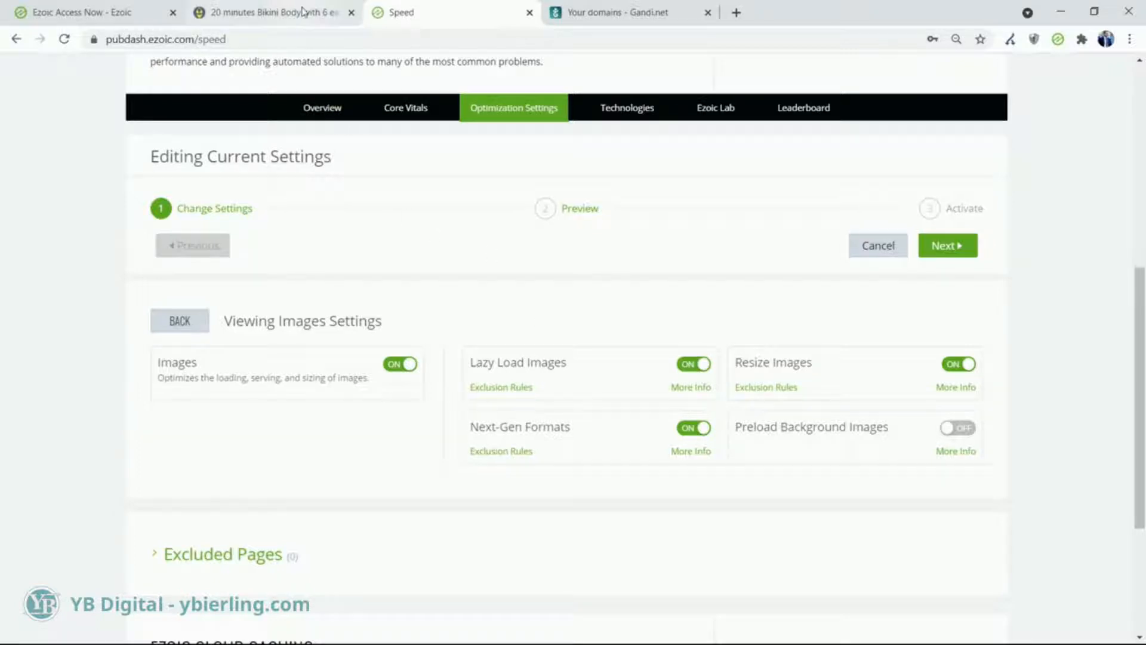
pyautogui.click(268, 12)
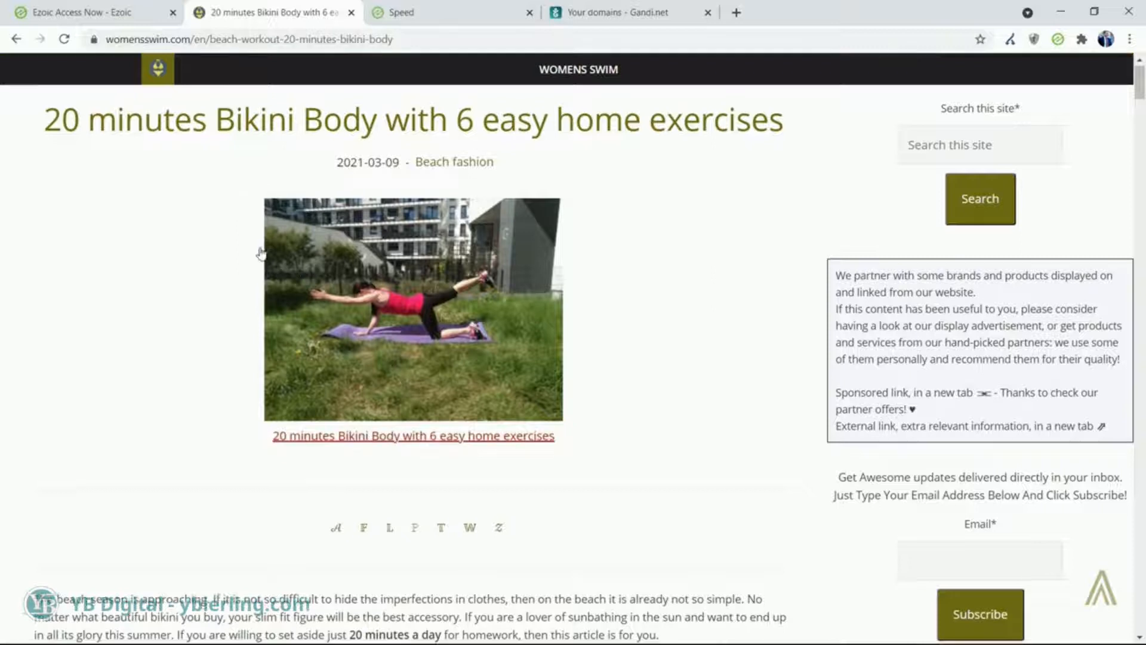
pyautogui.scroll(-10, 263, 253)
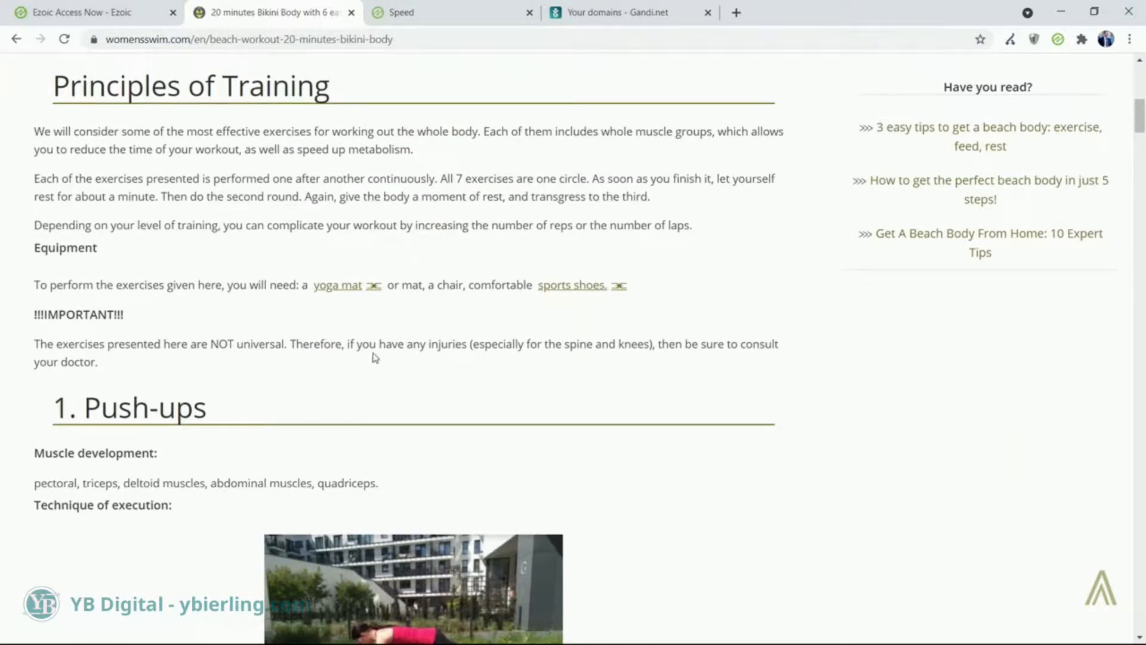
pyautogui.scroll(8, 394, 373)
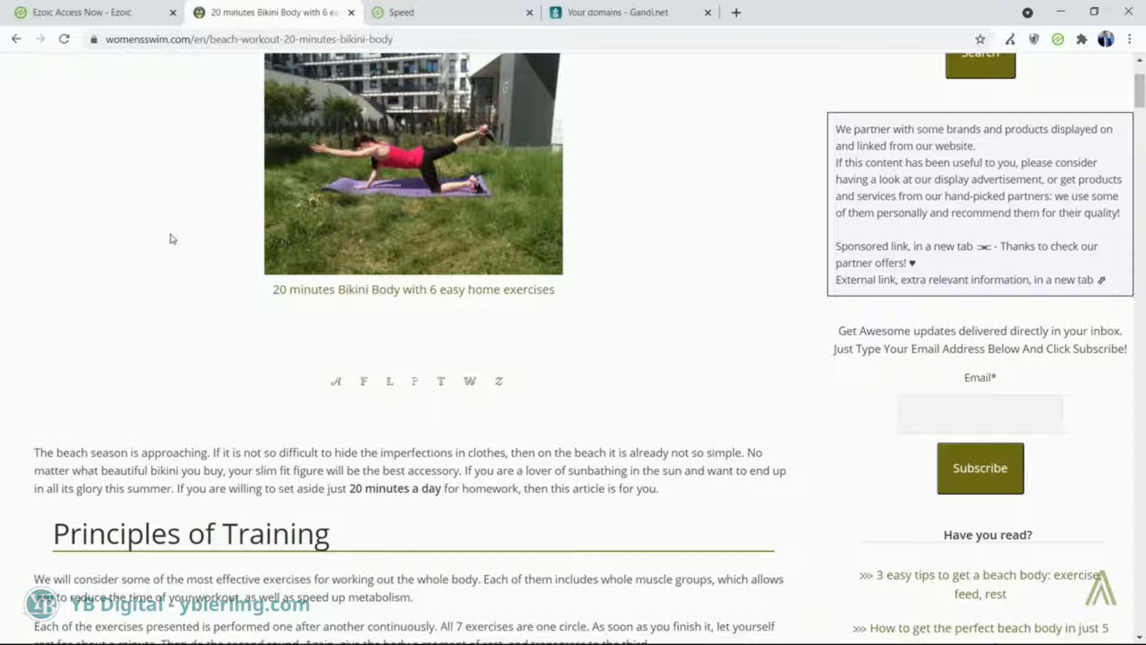
pyautogui.scroll(-1, 182, 227)
pyautogui.scroll(-7, 182, 227)
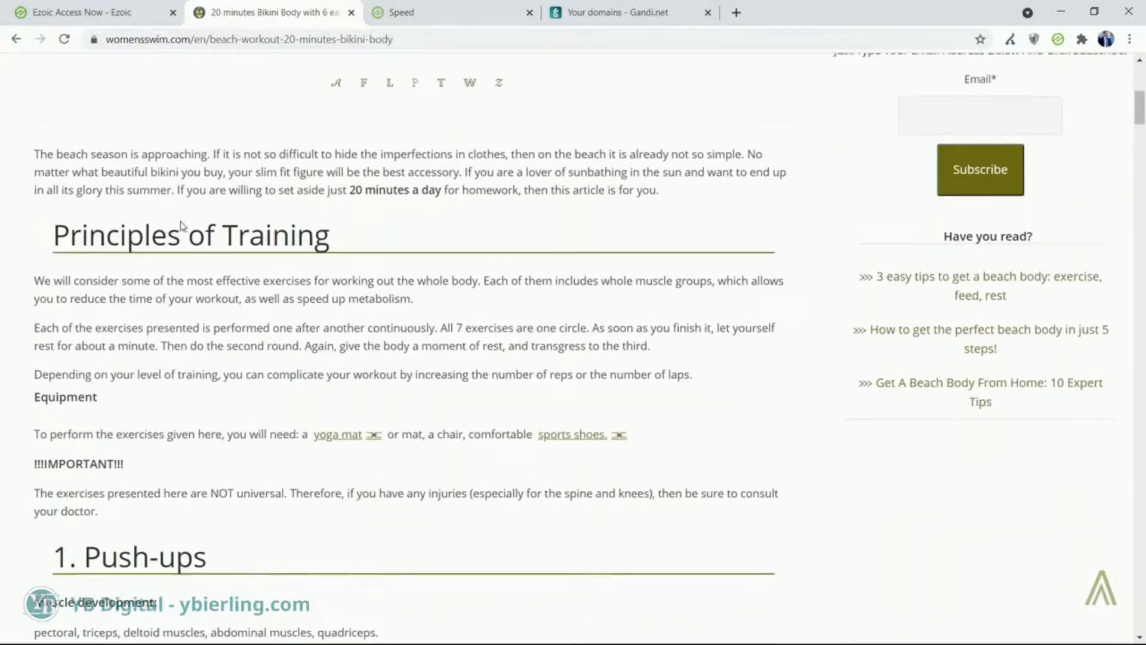
pyautogui.scroll(10, 224, 250)
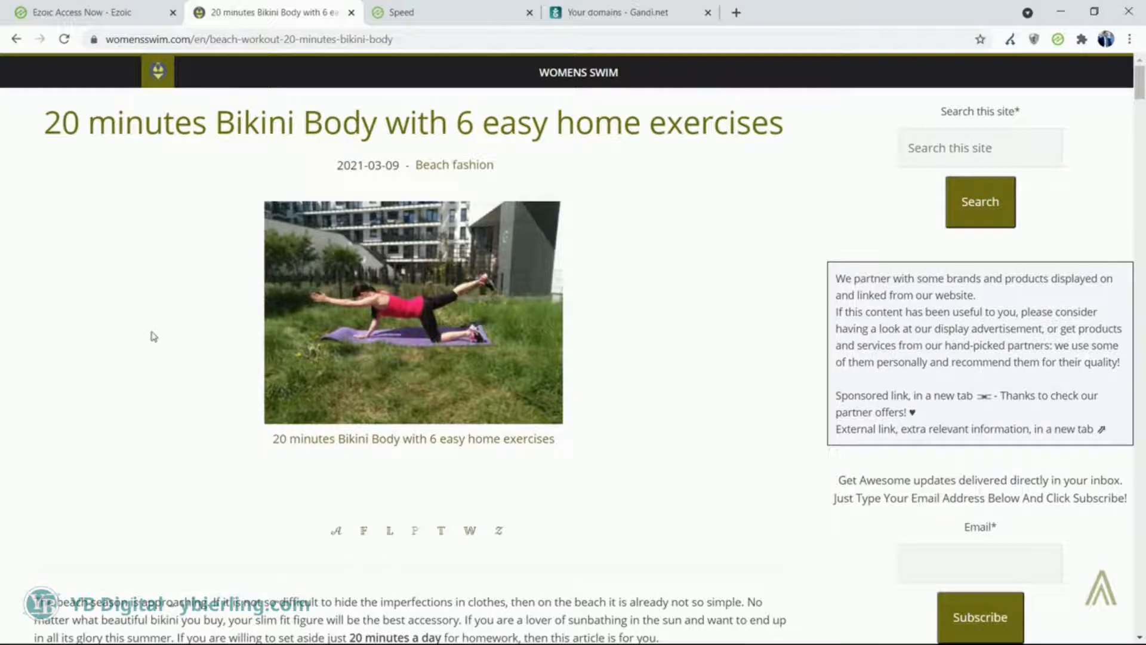
pyautogui.click(442, 9)
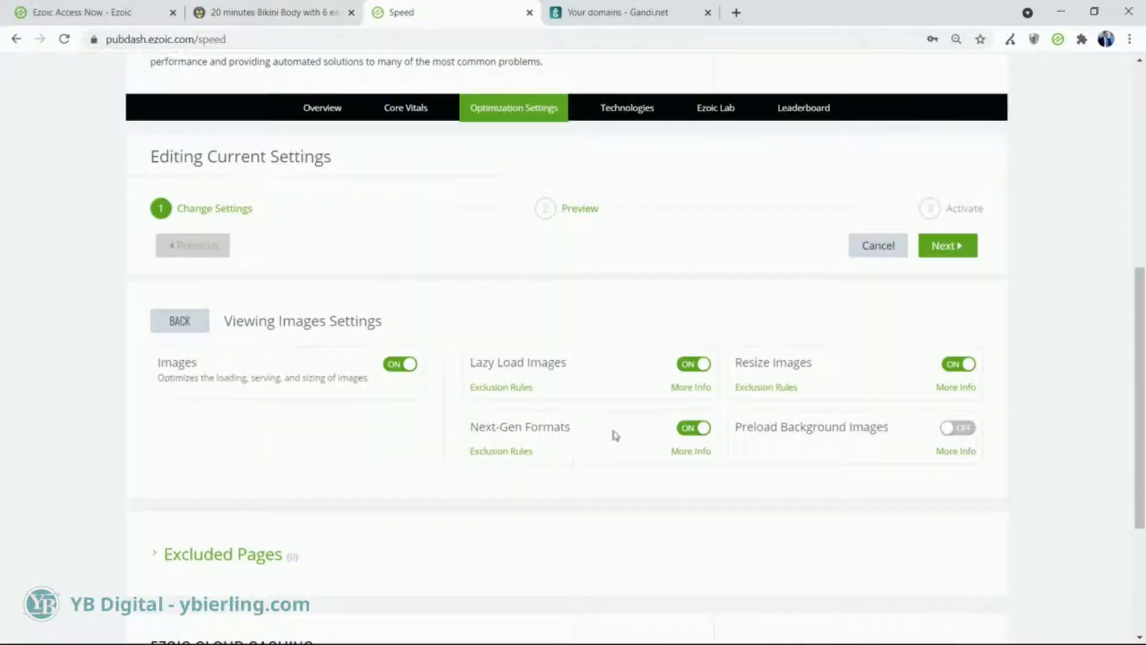
# Turn on Preload Background Images in the advanced Images settings and return to the settings overview.
pyautogui.moveTo(681, 454)
pyautogui.moveTo(939, 387)
pyautogui.click(955, 436)
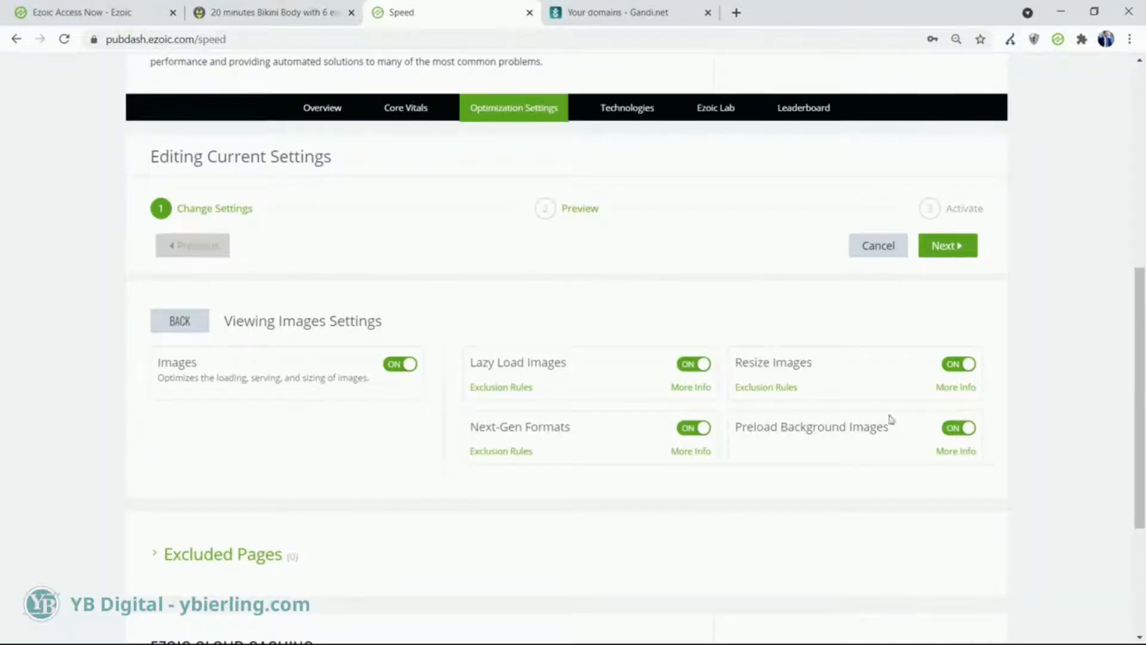
pyautogui.click(188, 325)
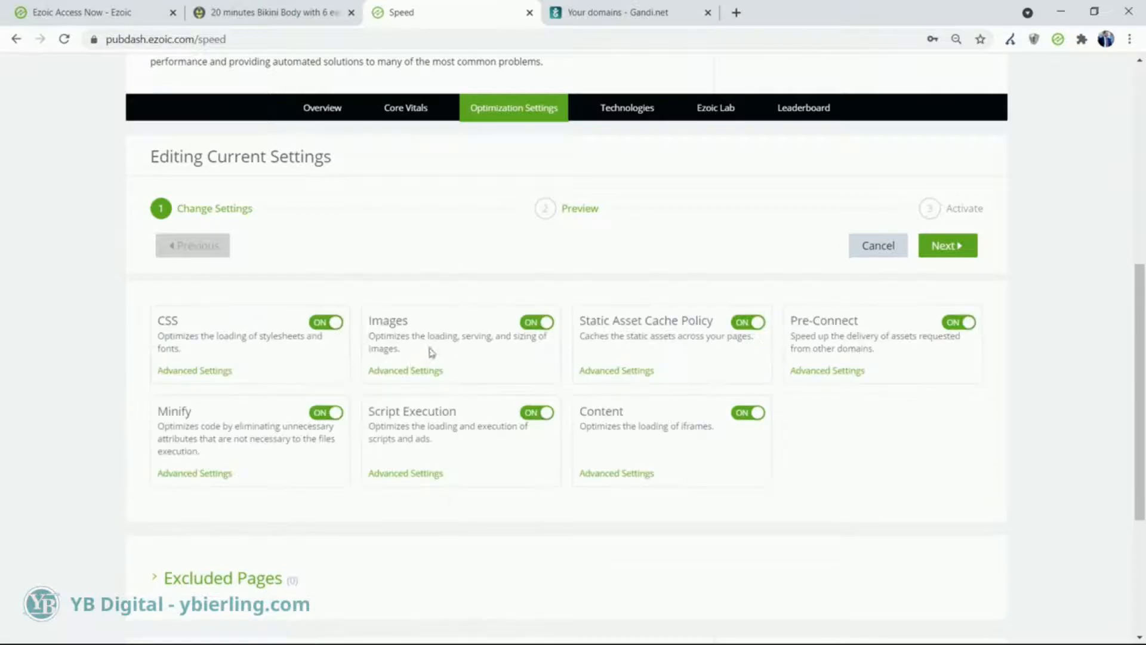
# Review the advanced Script Execution and Static Asset Cache Policy settings, including the cache policy's exclusion rules, and return to the settings overview.
pyautogui.click(417, 474)
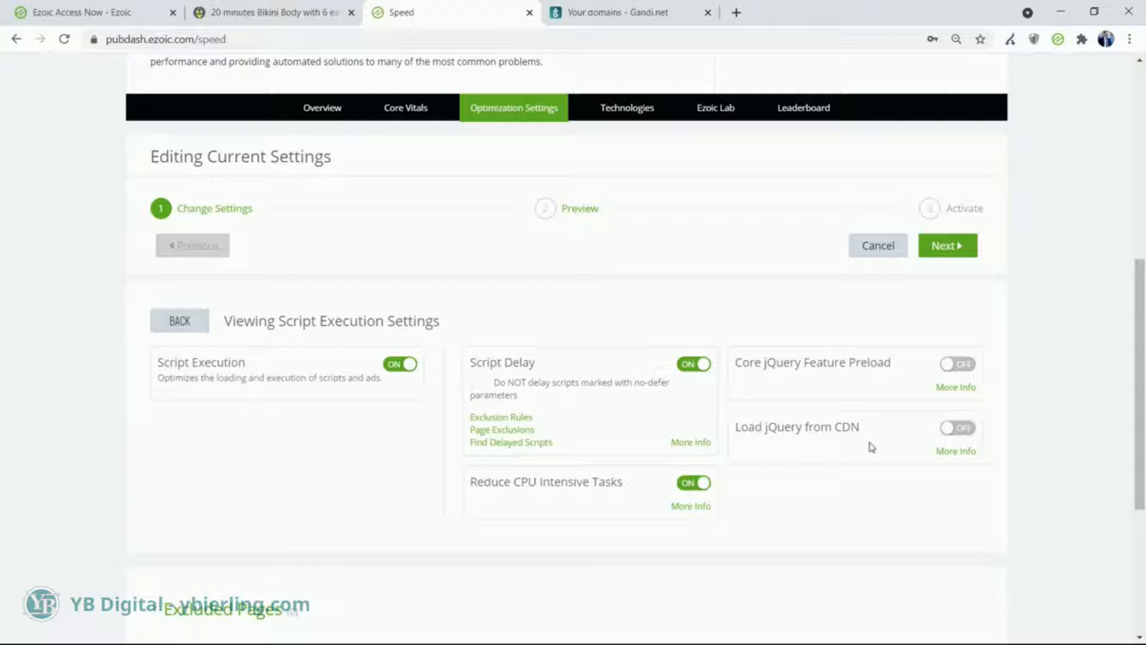
pyautogui.click(201, 324)
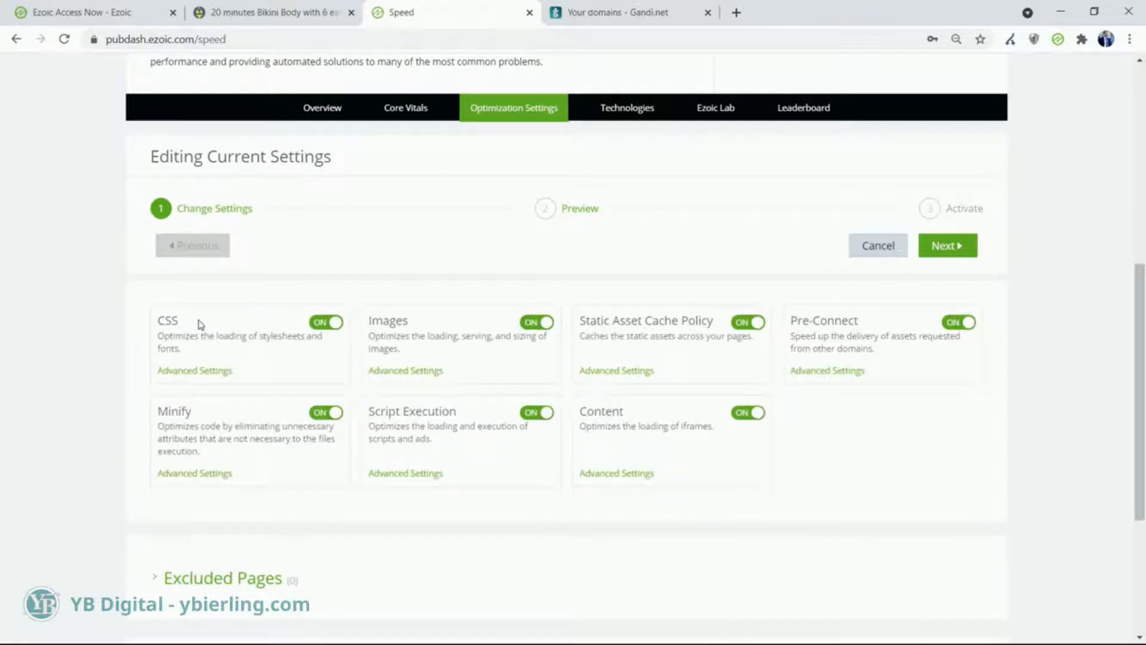
pyautogui.click(639, 371)
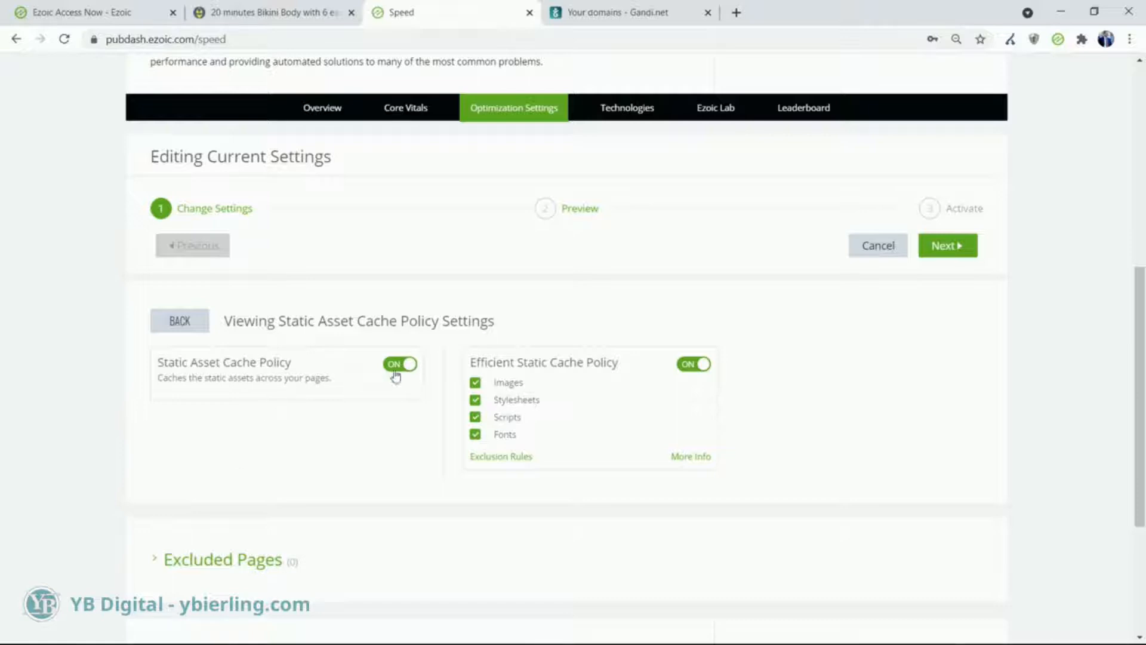
pyautogui.click(515, 465)
pyautogui.scroll(-3, 320, 329)
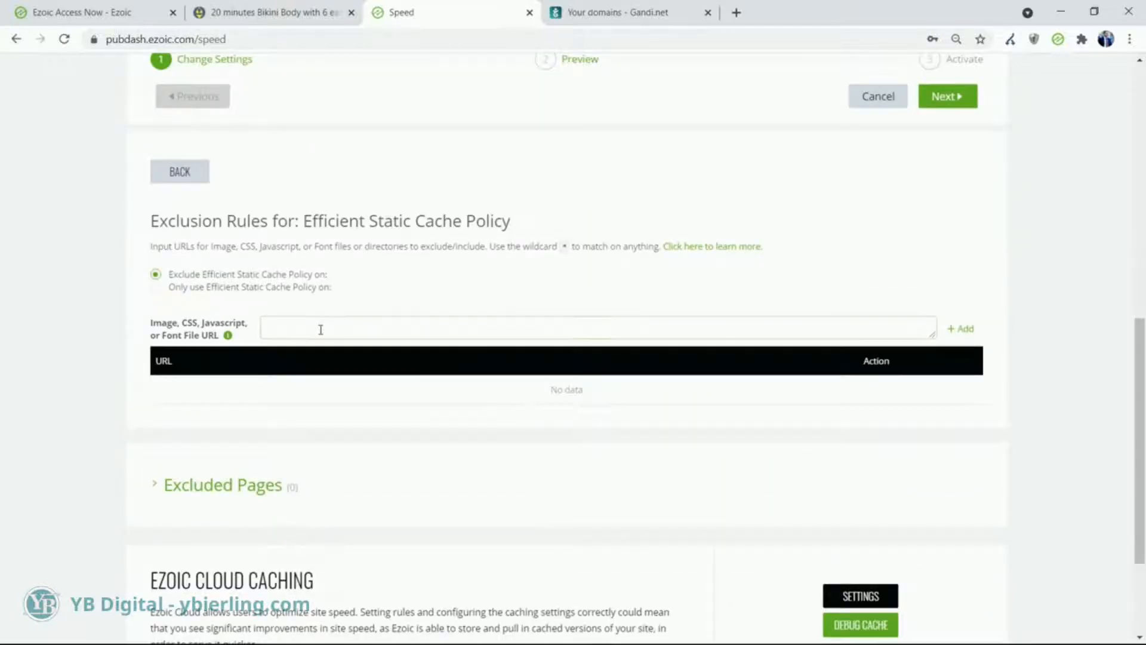
pyautogui.scroll(2, 673, 312)
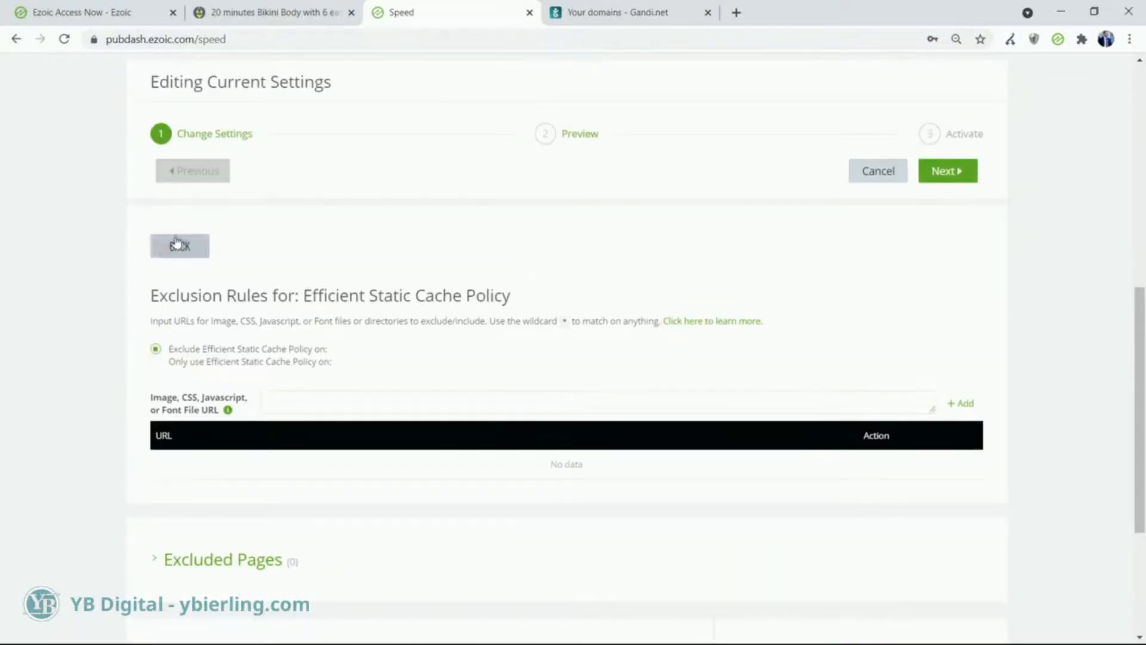
pyautogui.click(177, 244)
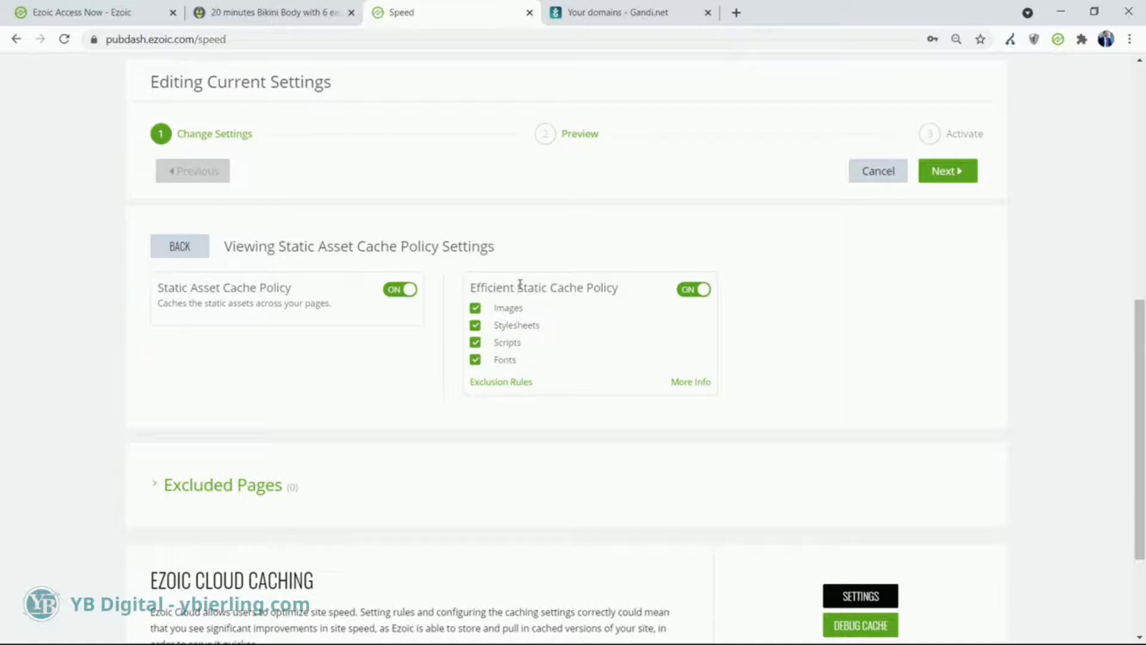
pyautogui.click(203, 240)
# Review the advanced Content and Pre-Connect settings and return to the settings overview.
pyautogui.click(608, 397)
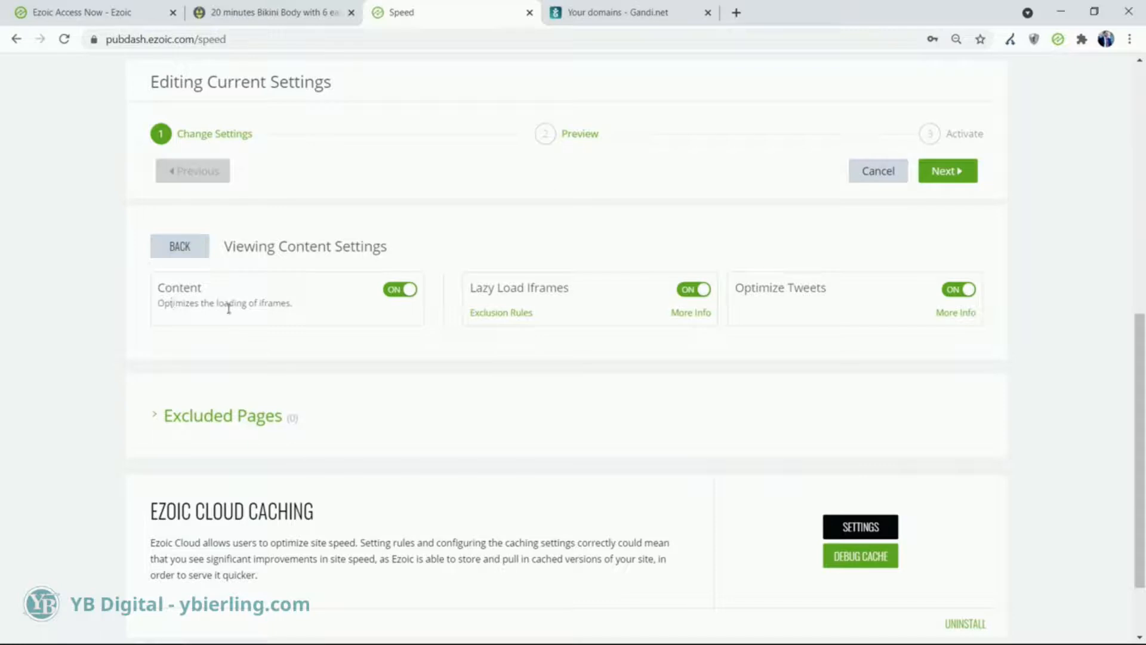
pyautogui.click(186, 245)
pyautogui.click(827, 296)
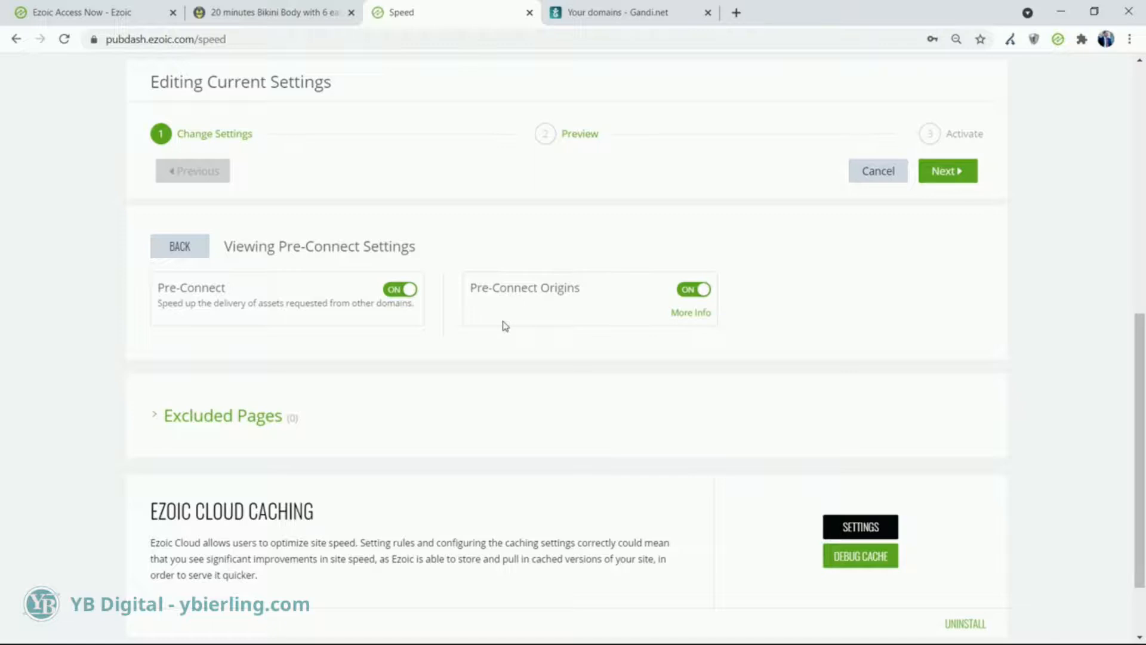
pyautogui.click(165, 255)
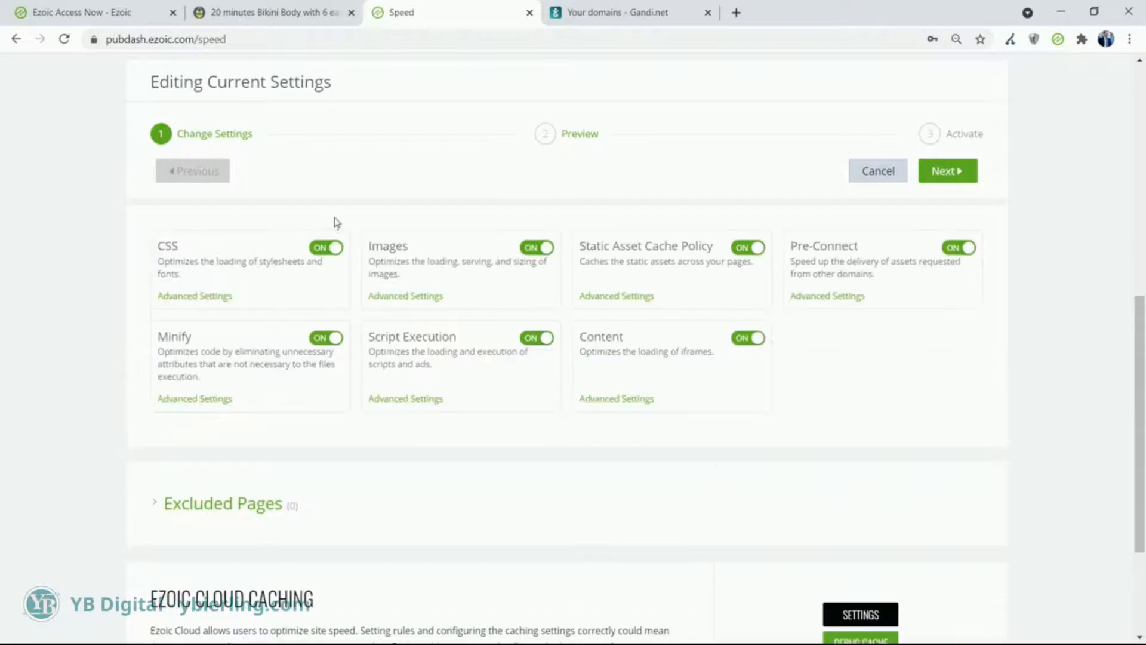
# Advance the settings setup to the Preview stage and review its site checklist.
pyautogui.scroll(3, 576, 330)
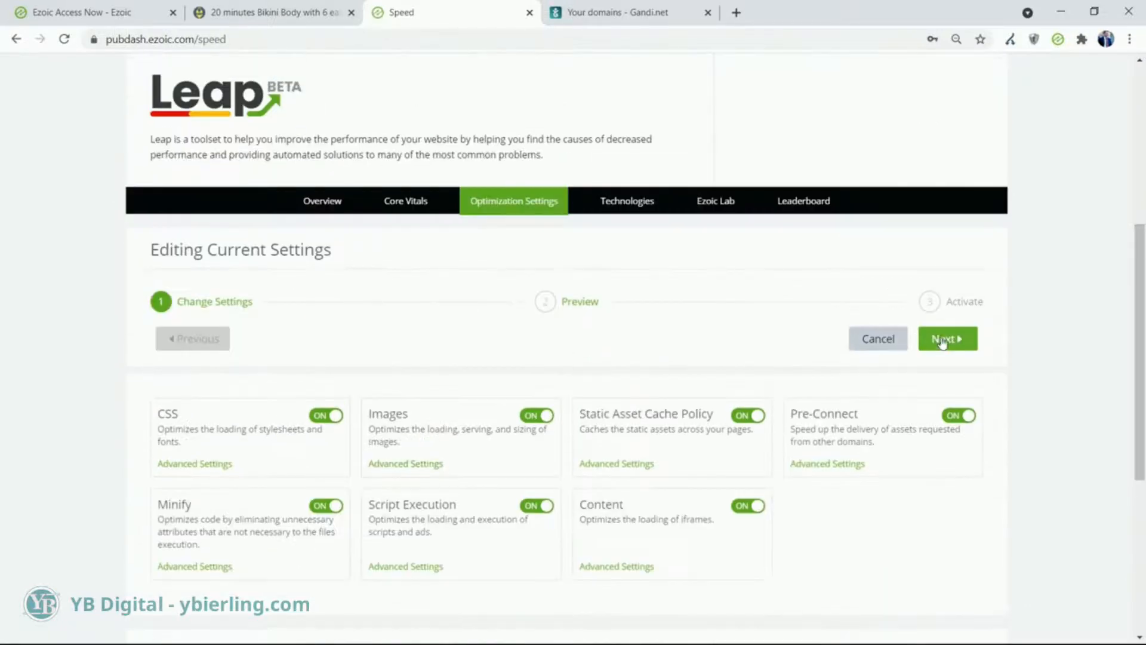
pyautogui.click(954, 341)
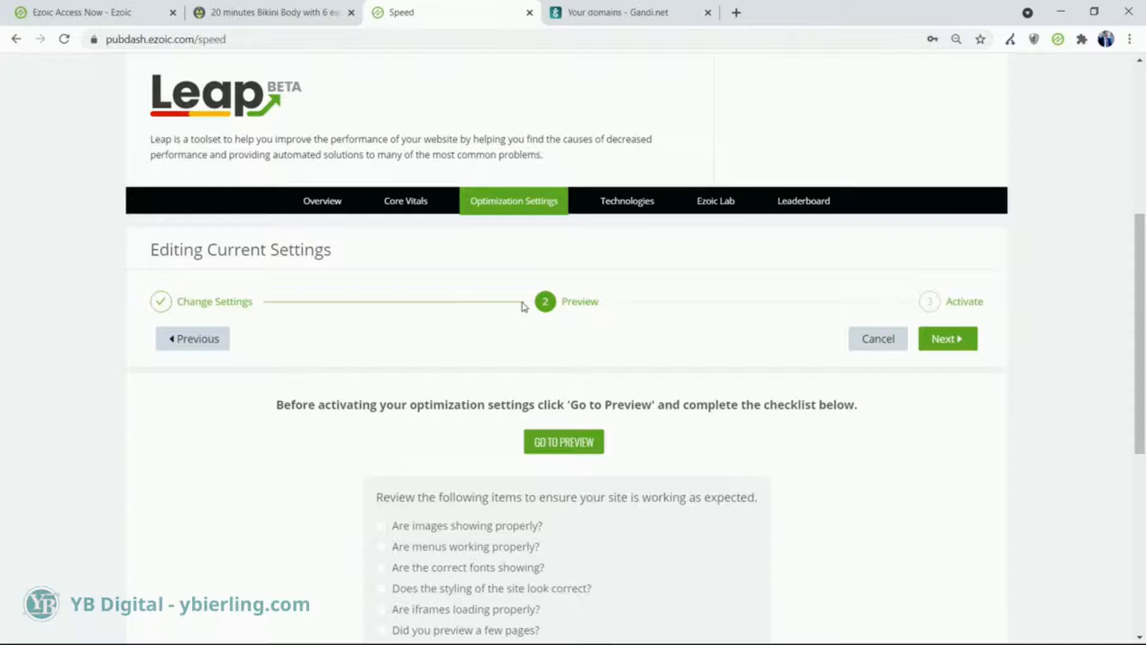
pyautogui.scroll(-4, 359, 320)
pyautogui.scroll(2, 353, 318)
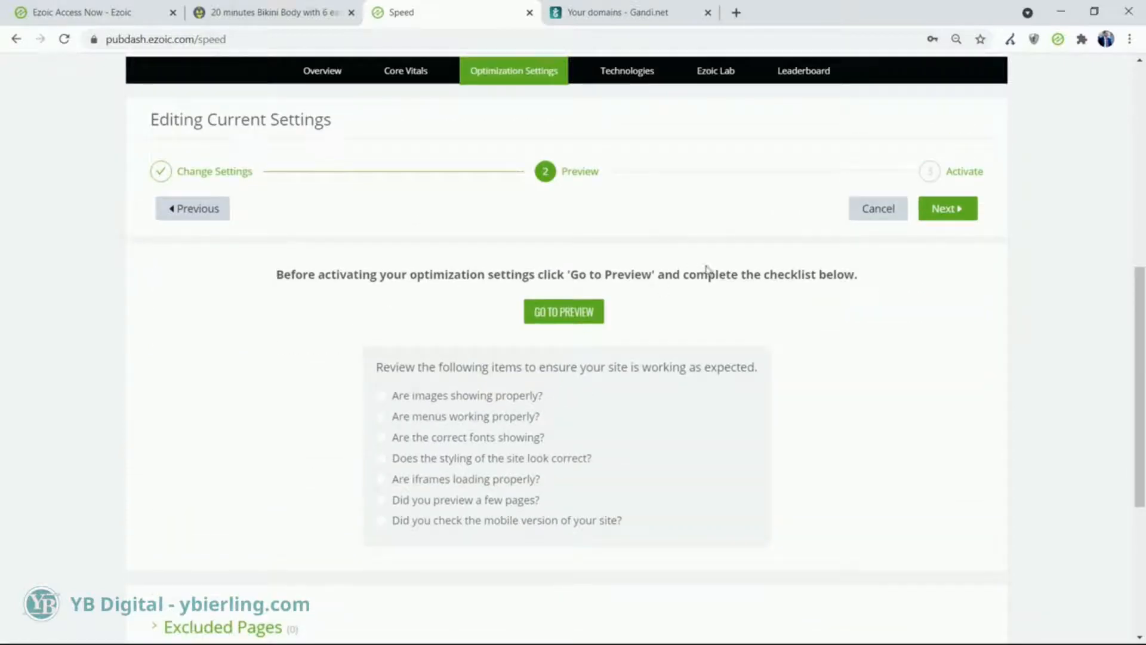
pyautogui.scroll(-4, 465, 271)
pyautogui.scroll(5, 460, 281)
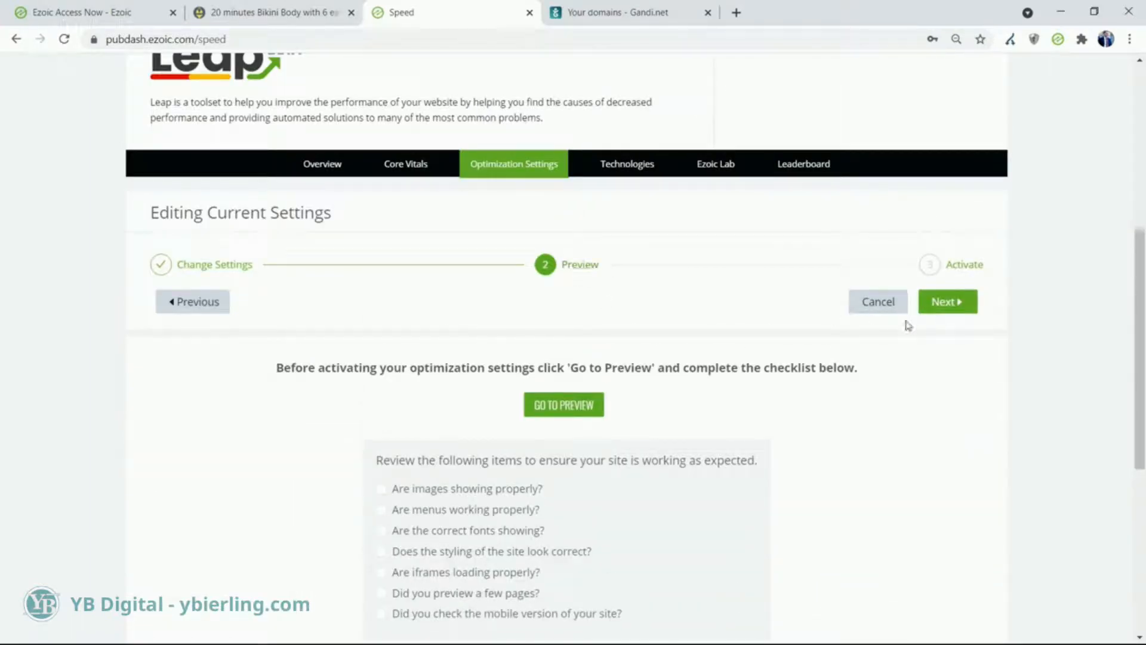
# Advance to the Activate stage and activate the optimization settings for desktop, mobile and tablet.
pyautogui.click(959, 308)
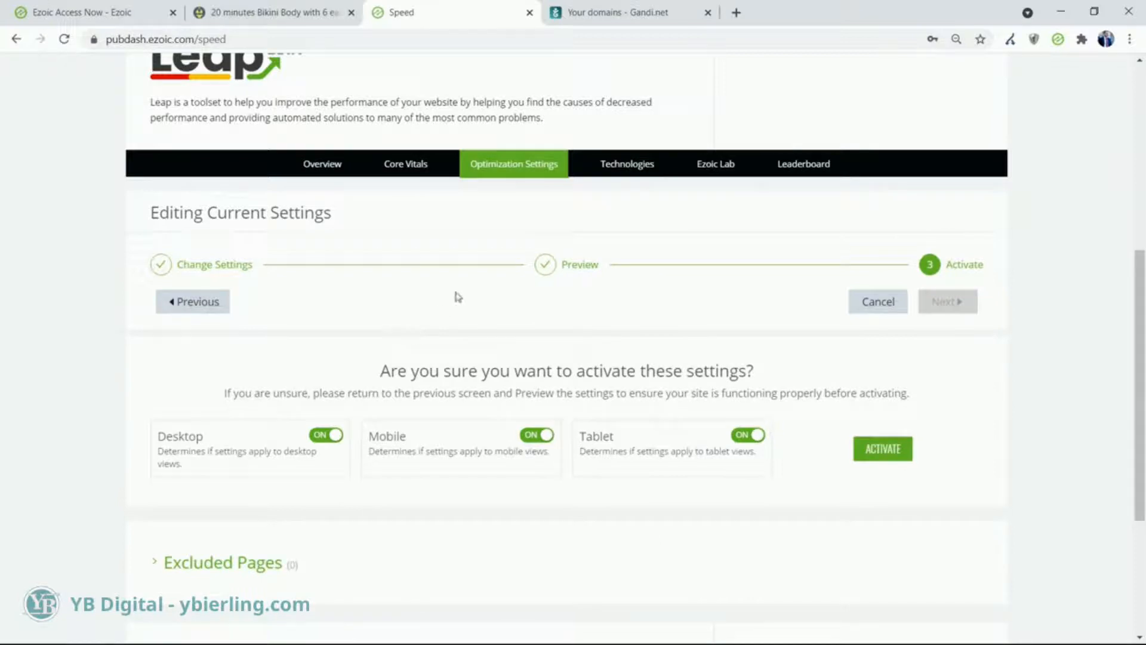
pyautogui.scroll(-2, 485, 298)
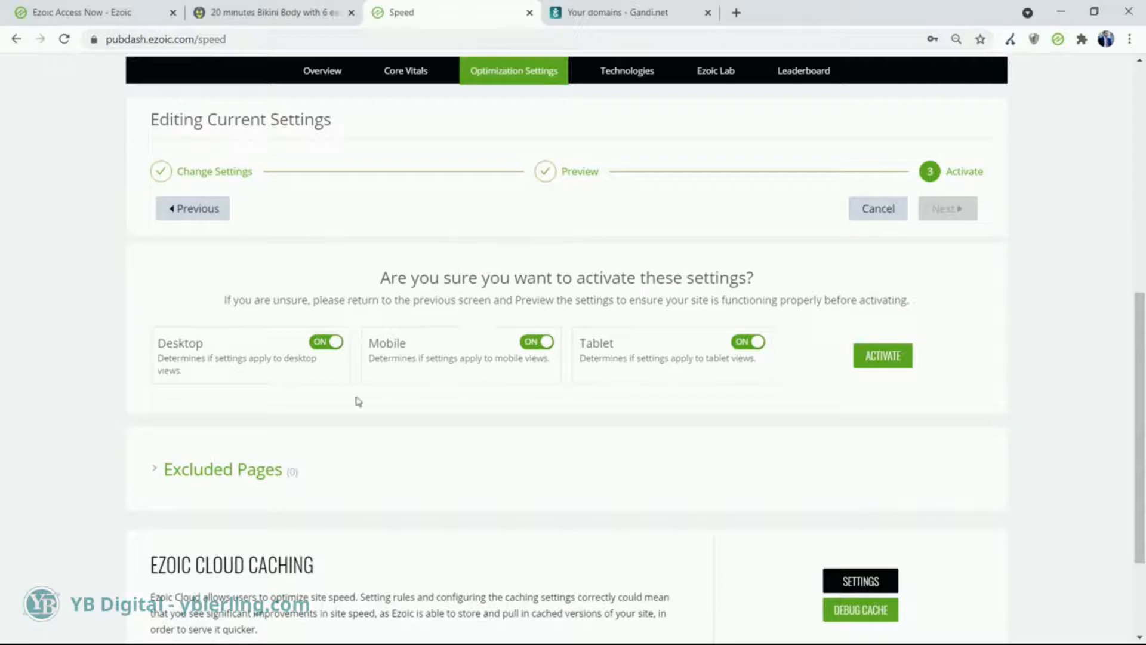
pyautogui.click(884, 356)
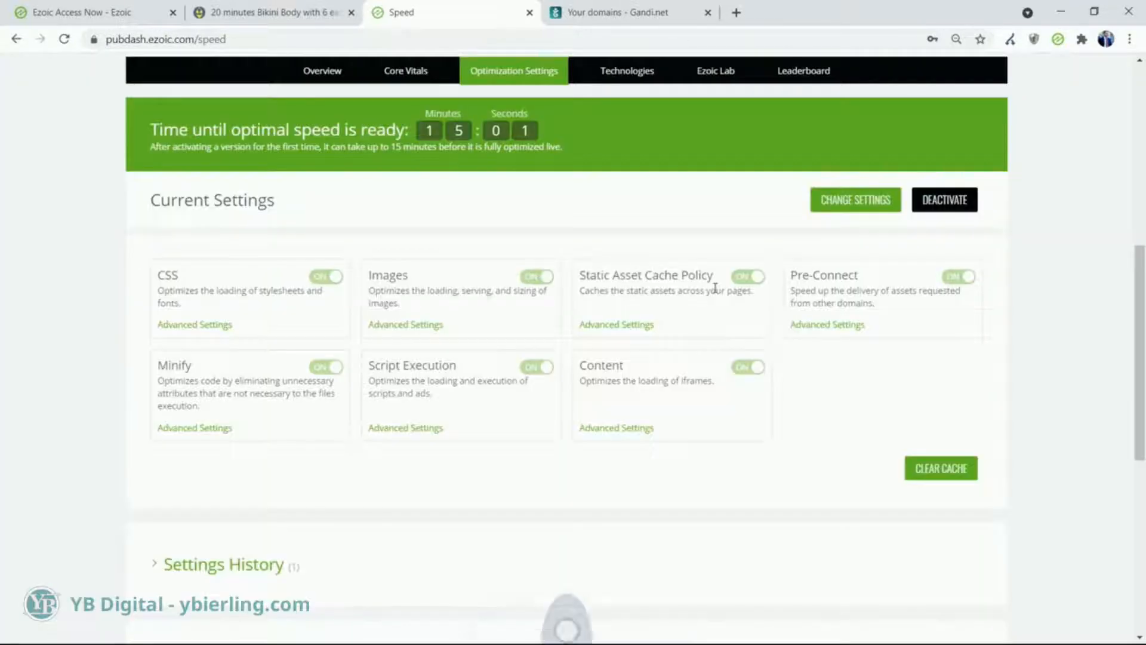
# Examine the activated Leap settings page, including the optimization countdown, the getting-started checklist and the per-device options.
pyautogui.scroll(1, 535, 251)
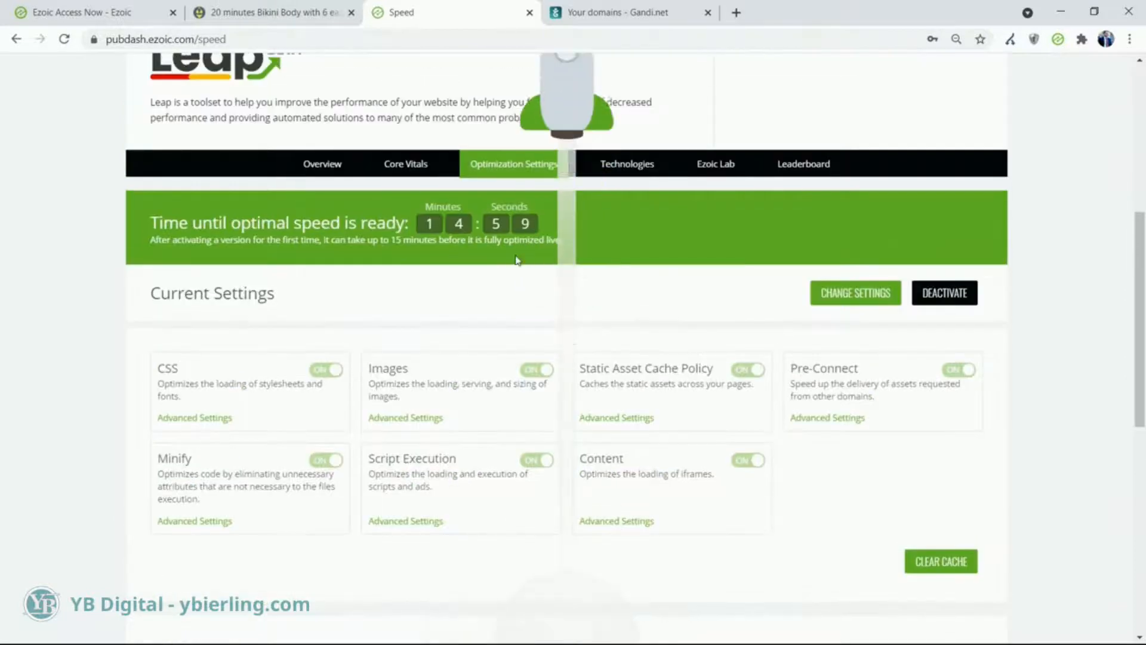
pyautogui.scroll(1, 554, 253)
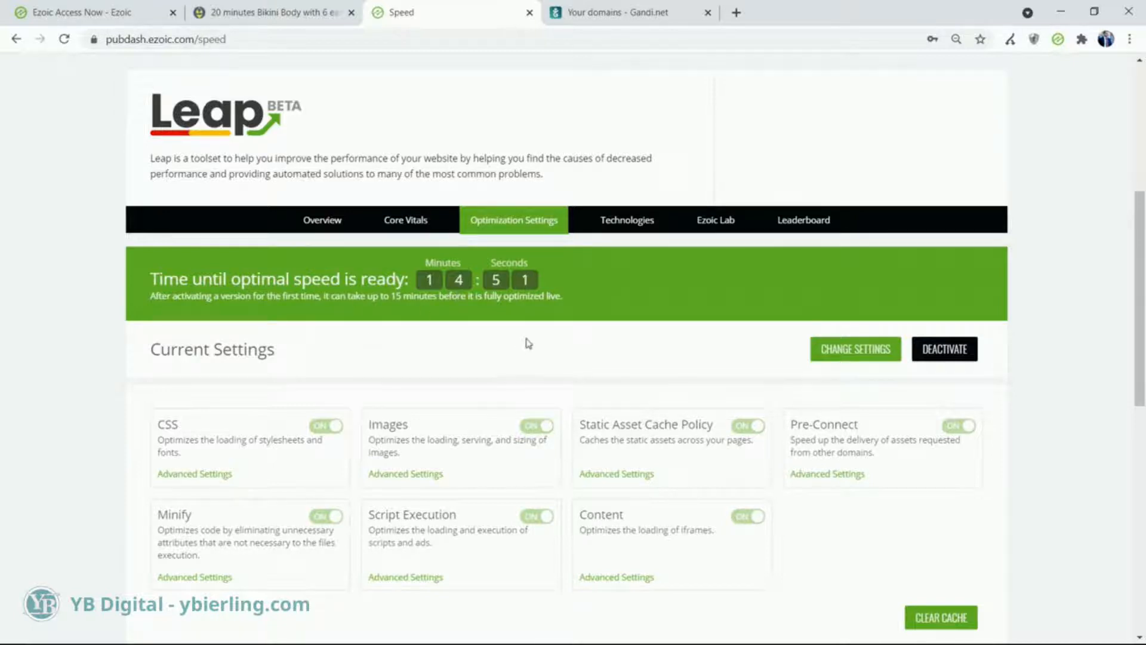
pyautogui.scroll(3, 527, 343)
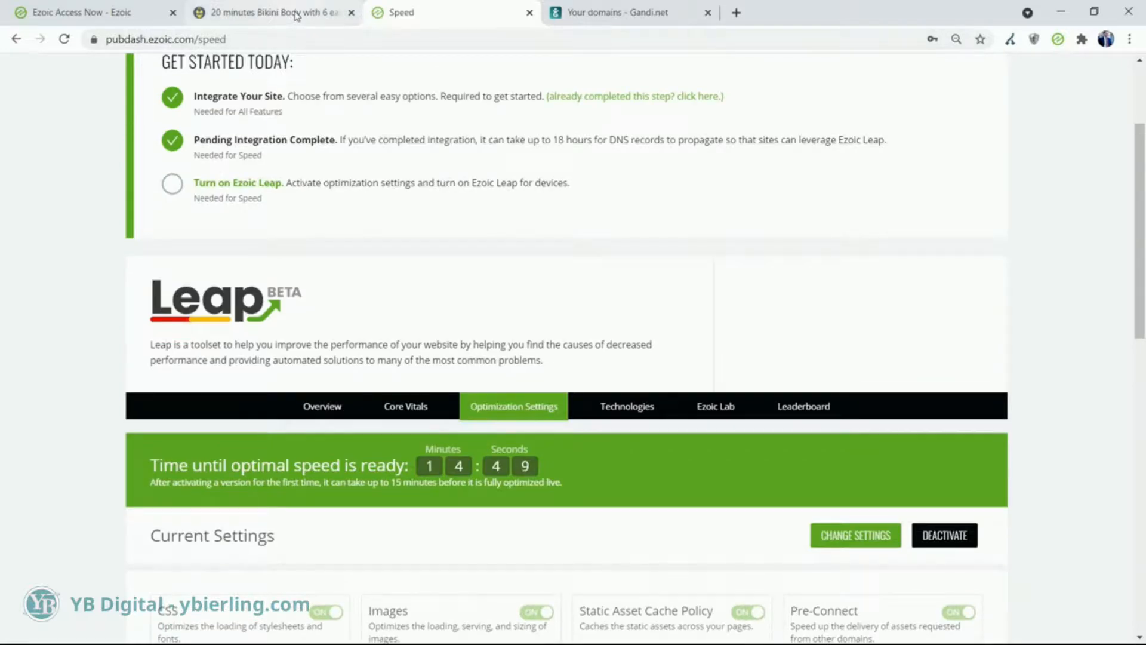
pyautogui.scroll(1, 404, 300)
pyautogui.scroll(-2, 481, 322)
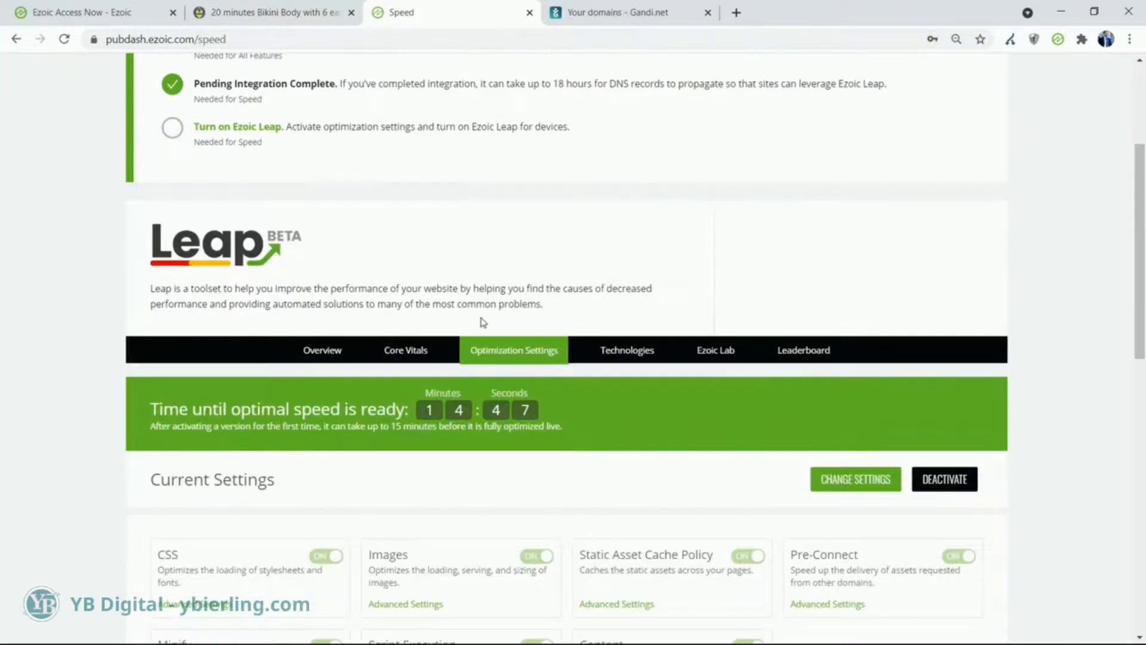
pyautogui.scroll(-8, 484, 322)
pyautogui.scroll(-4, 487, 324)
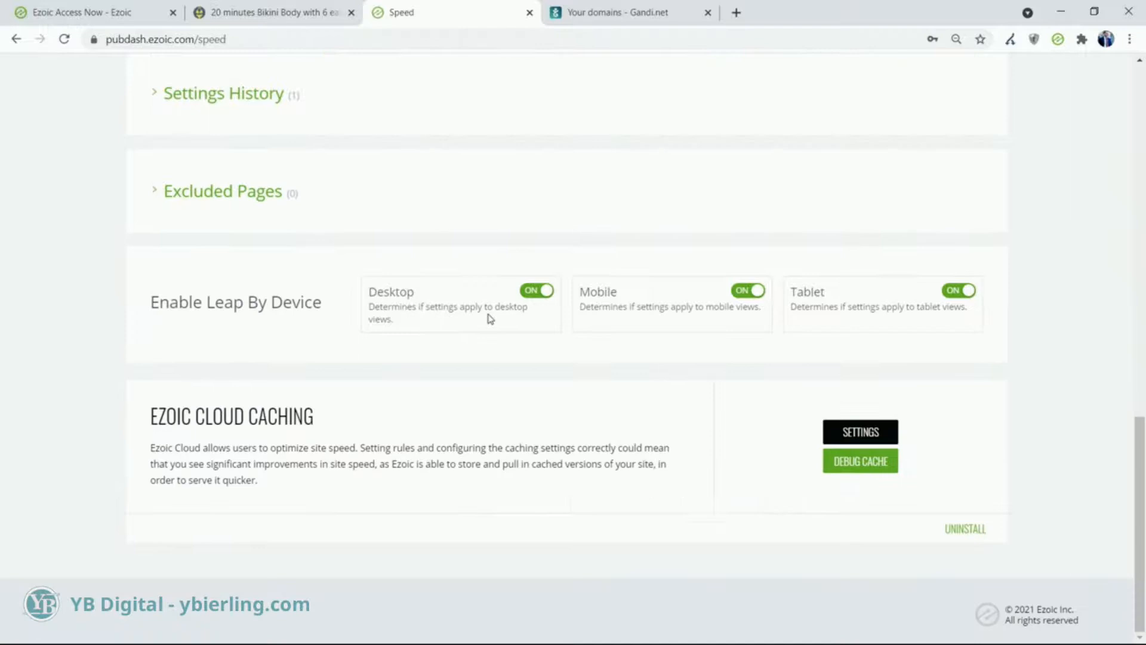
pyautogui.scroll(12, 478, 308)
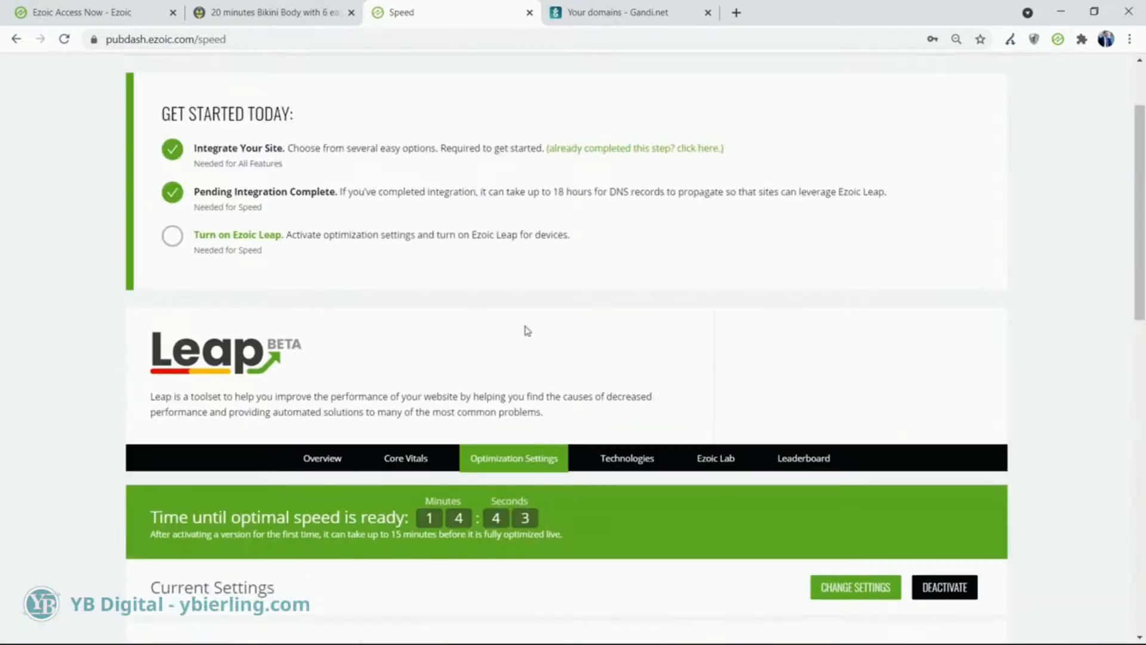
# Review Leap's Technologies report, including the My Technology list.
pyautogui.scroll(-1, 624, 383)
pyautogui.click(627, 402)
pyautogui.scroll(-6, 615, 358)
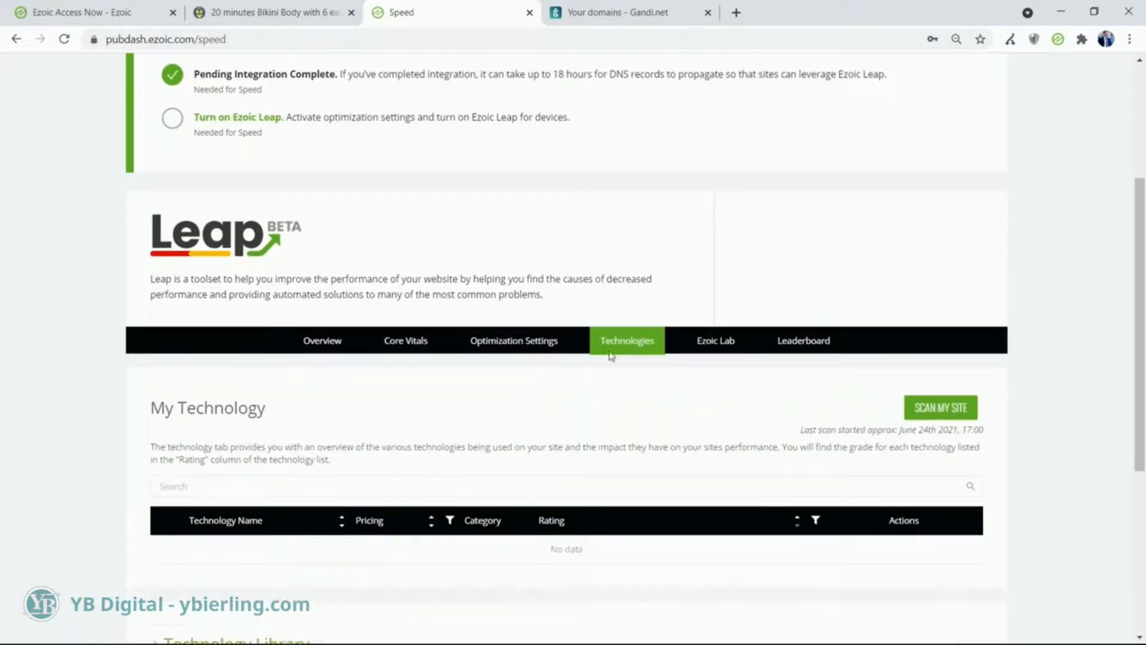
pyautogui.scroll(4, 588, 298)
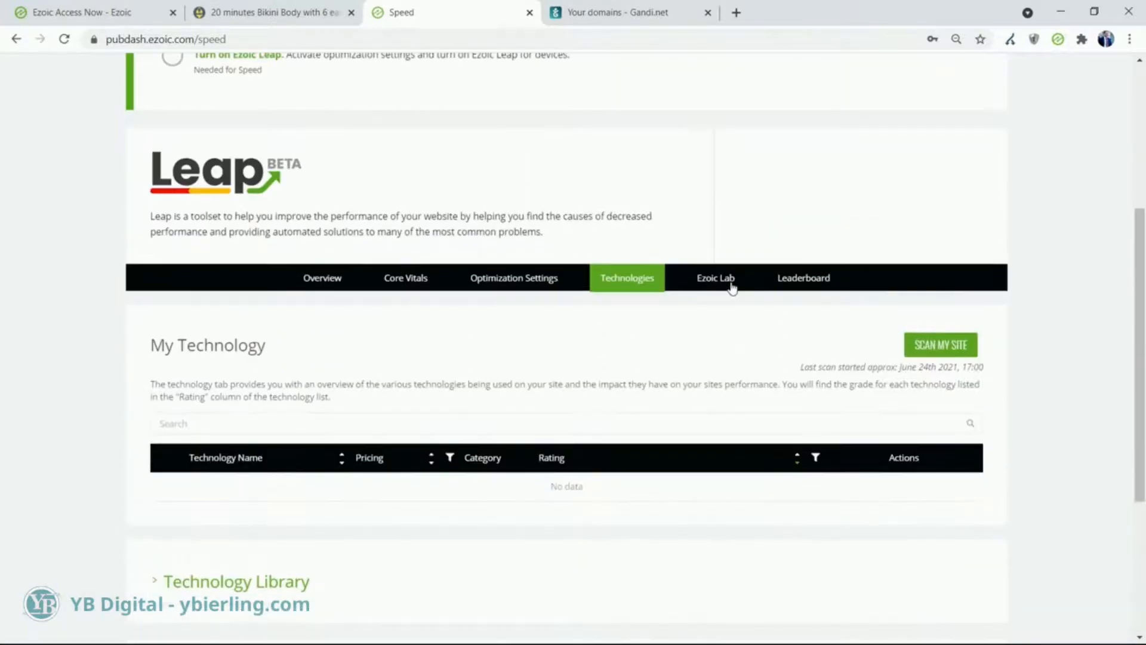
# Open the Ezoic Lab page analyzer and switch to the 20 minutes Bikini Body article page.
pyautogui.click(714, 278)
pyautogui.click(699, 329)
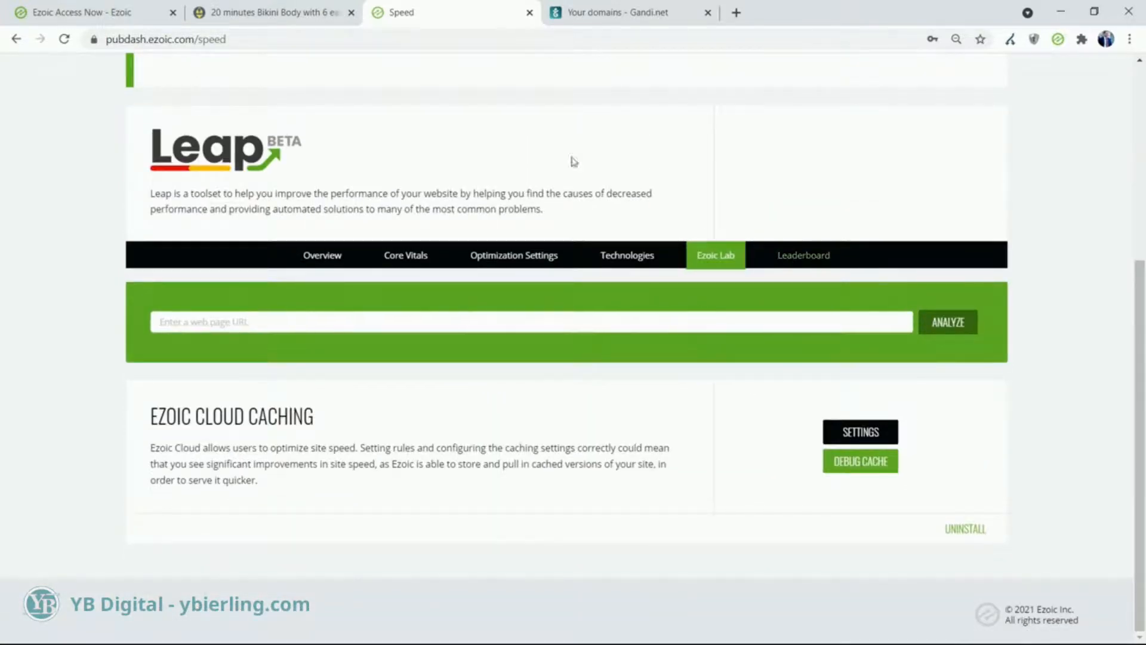
pyautogui.scroll(1, 573, 161)
pyautogui.click(266, 15)
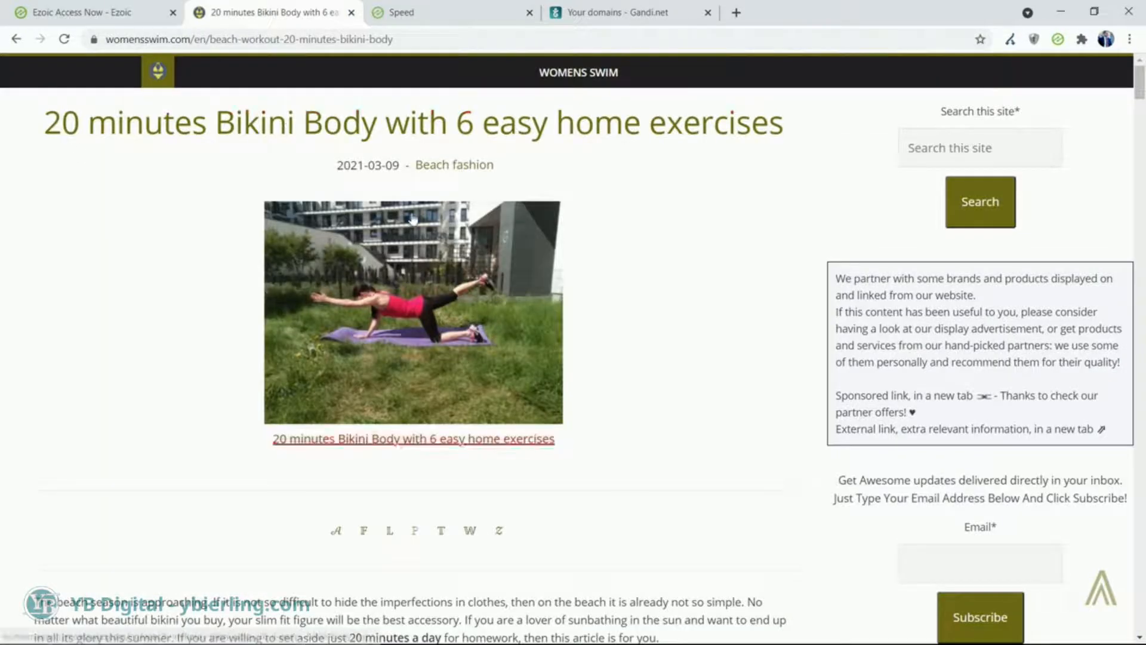
# Reload the article page and inspect its response headers in Redirect Path, including the server IP address.
pyautogui.press('F5')
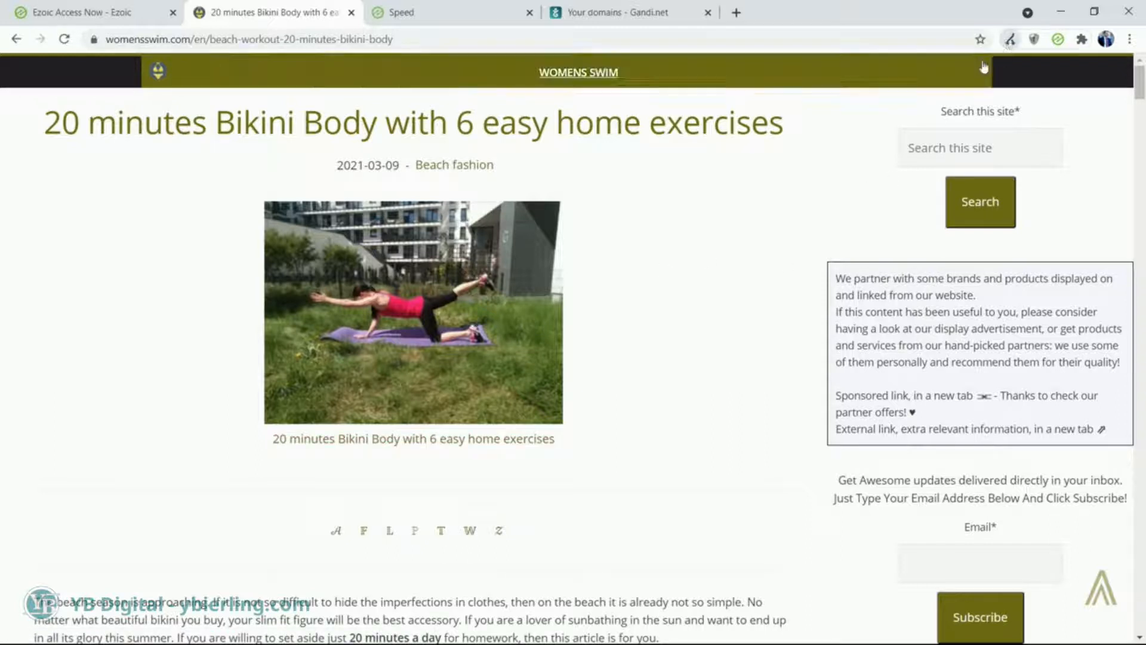
pyautogui.click(1010, 40)
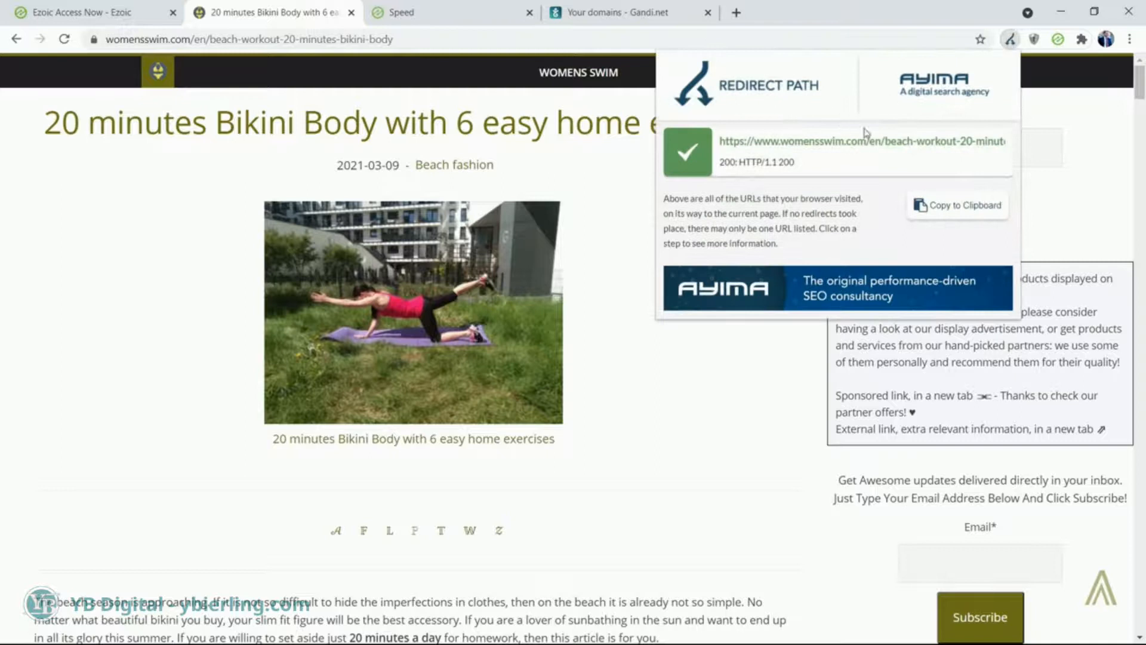
pyautogui.click(842, 158)
pyautogui.scroll(-2, 790, 221)
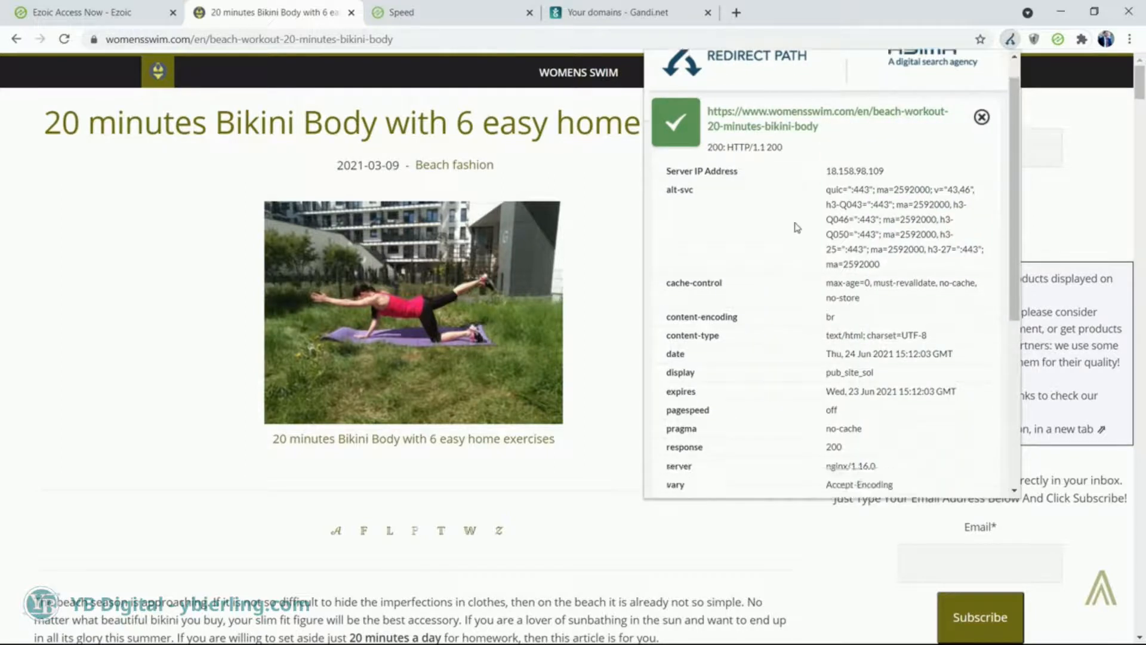
pyautogui.scroll(1, 800, 228)
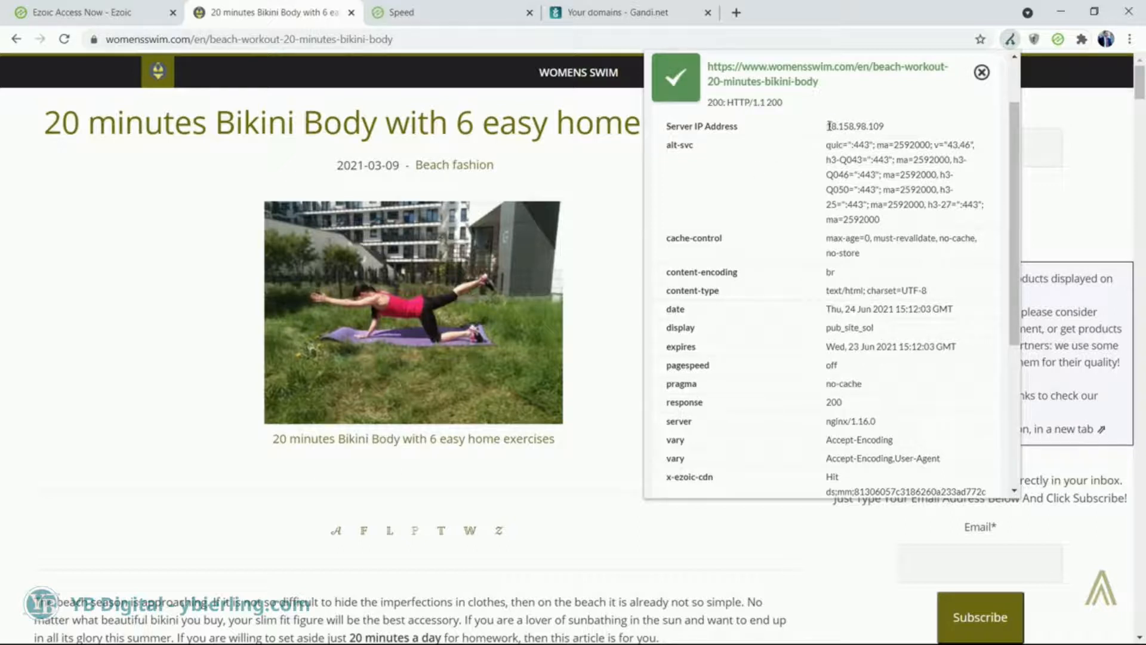
pyautogui.moveTo(829, 126); pyautogui.dragTo(892, 130)
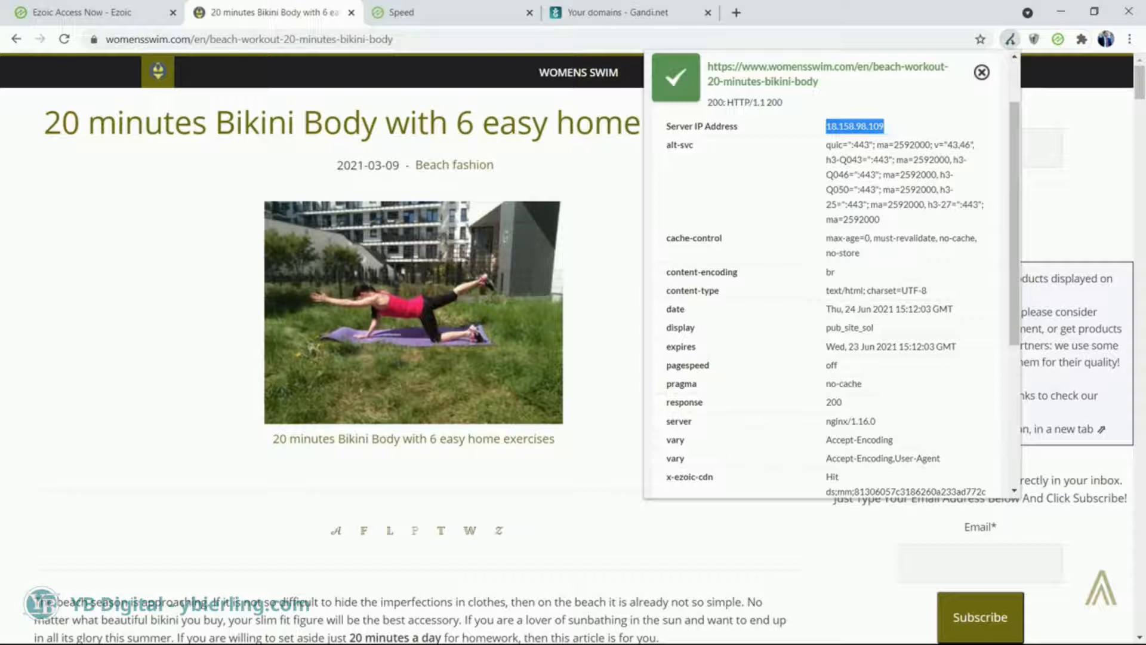
pyautogui.scroll(-2, 797, 239)
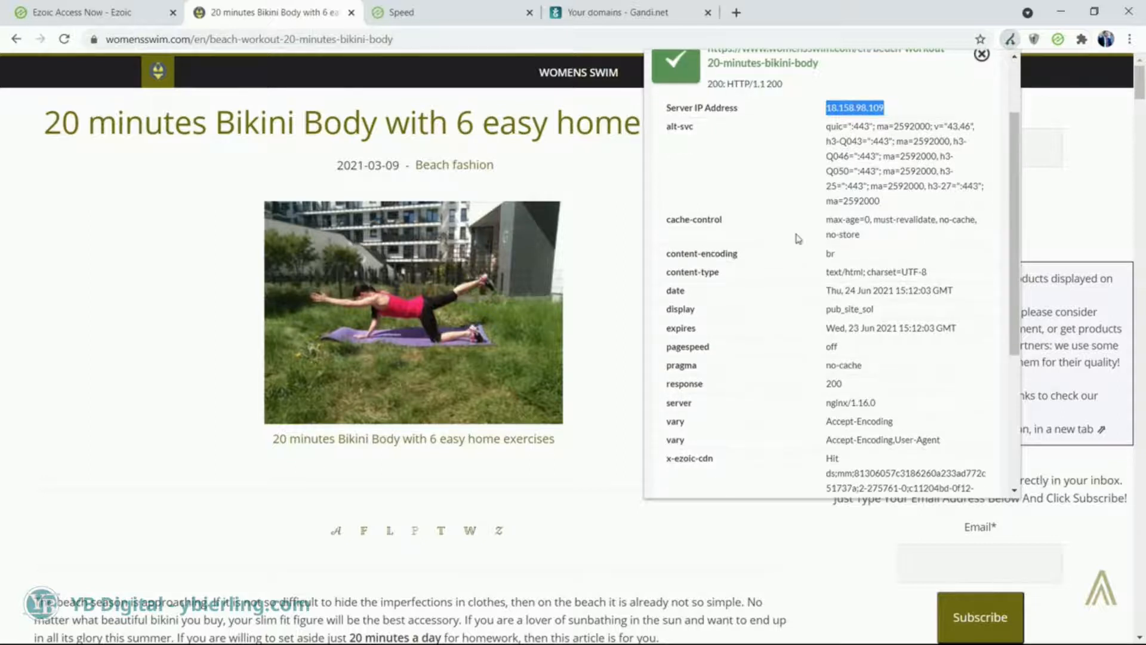
pyautogui.scroll(-1, 798, 271)
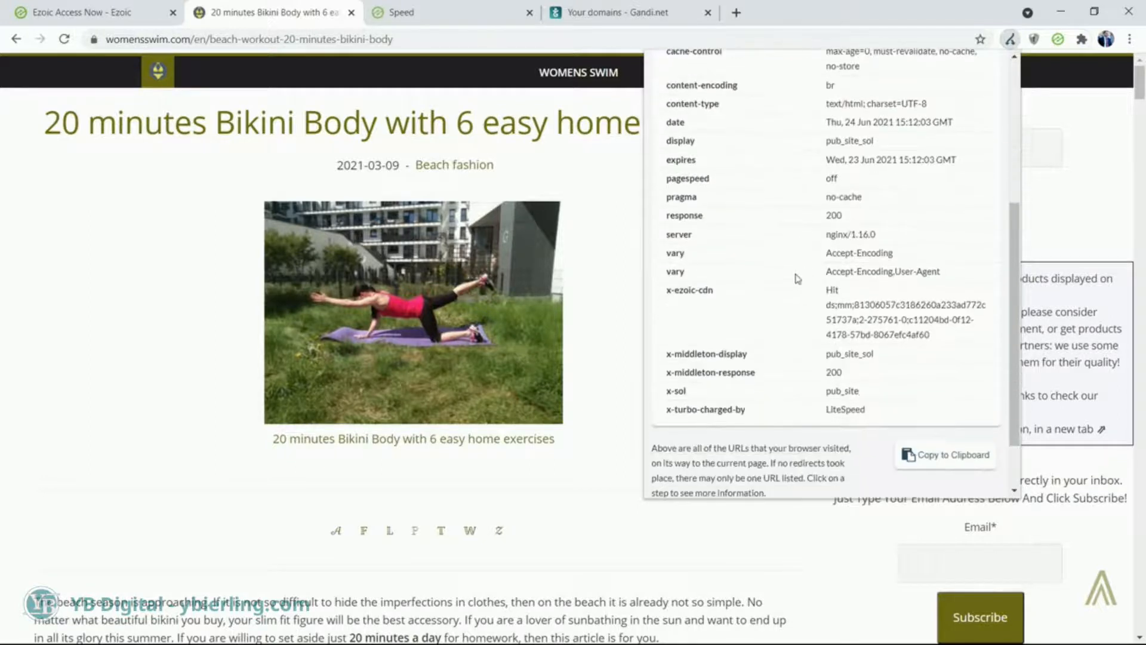
# Check the x-ezoic-cdn header and its cache status in the article's Redirect Path details.
pyautogui.moveTo(668, 293); pyautogui.dragTo(727, 296)
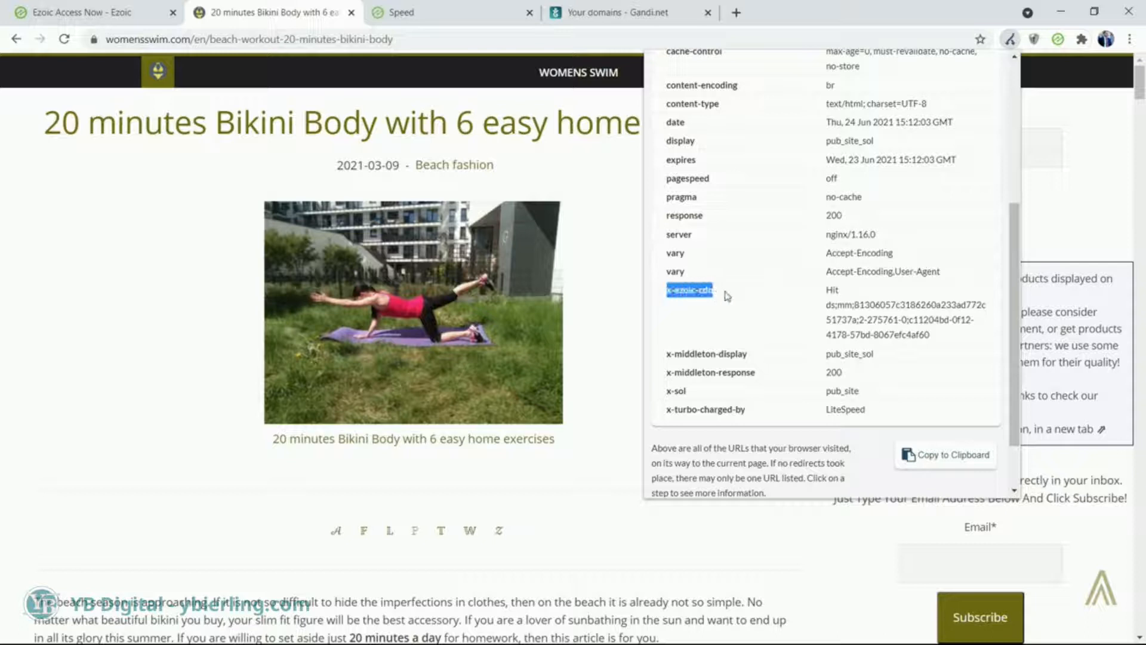
pyautogui.click(682, 300)
pyautogui.doubleClick(833, 293)
pyautogui.click(867, 298)
pyautogui.doubleClick(832, 292)
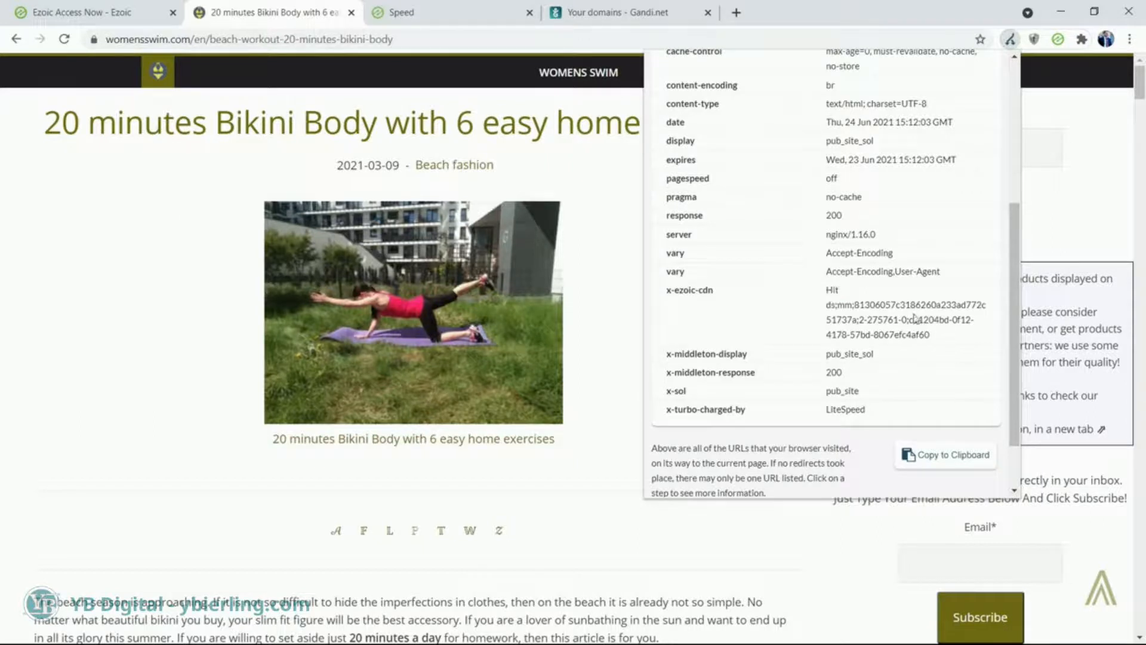
pyautogui.scroll(4, 923, 263)
pyautogui.click(25, 243)
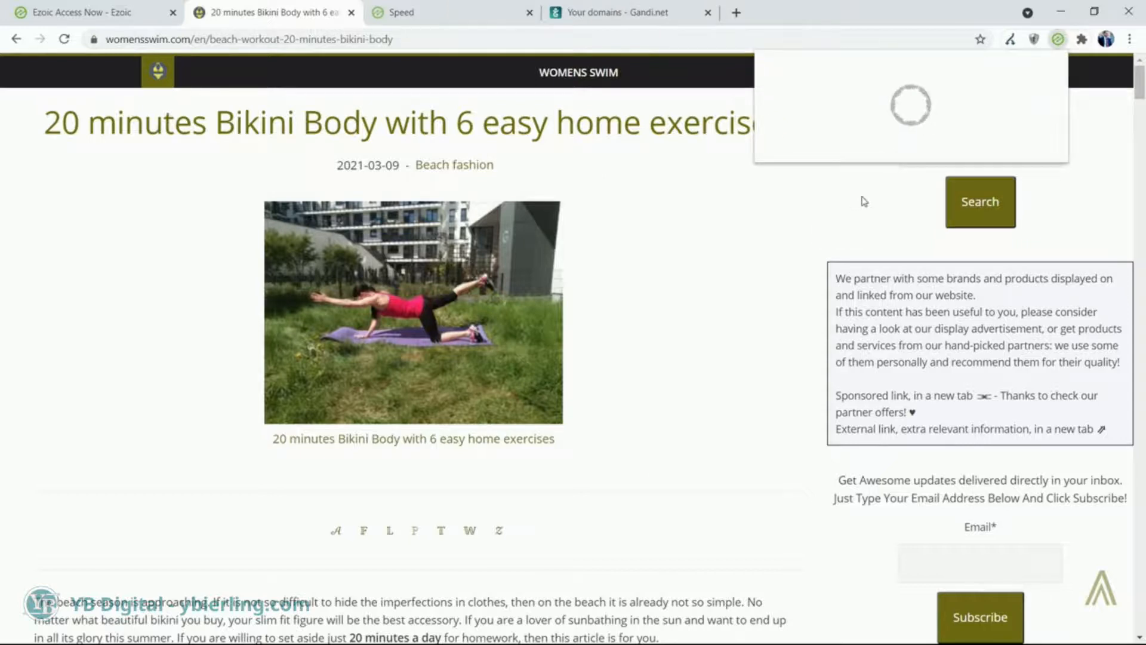
# Generate a desktop Lighthouse report for the article page with all categories and the Publisher Ads plugin included.
pyautogui.rightClick(698, 204)
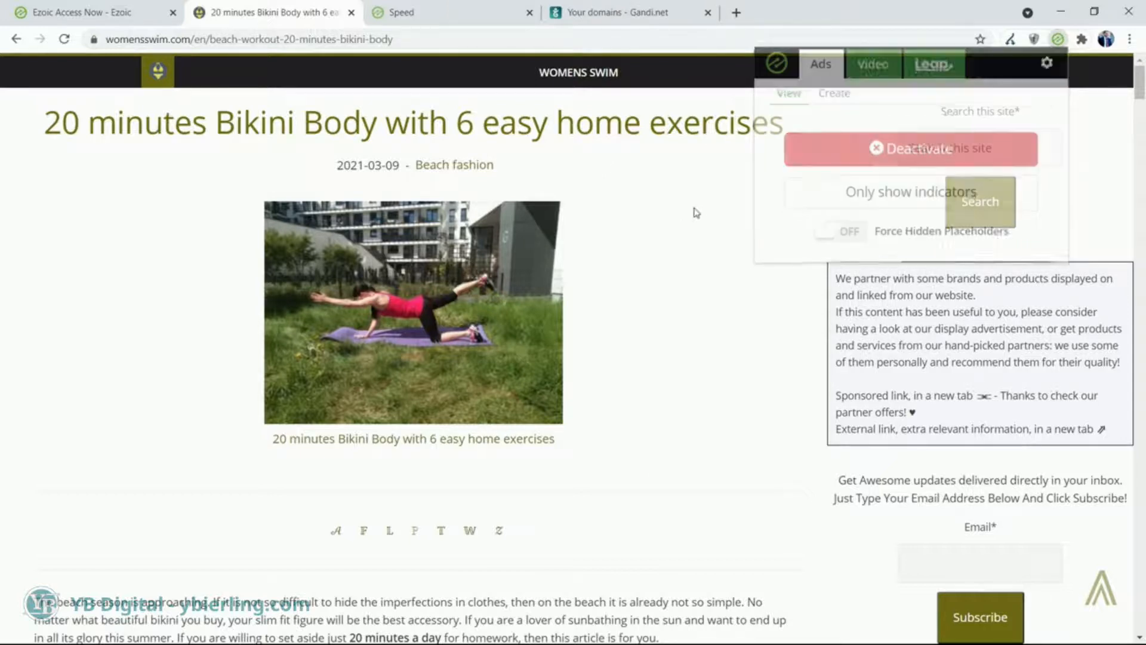
pyautogui.click(772, 472)
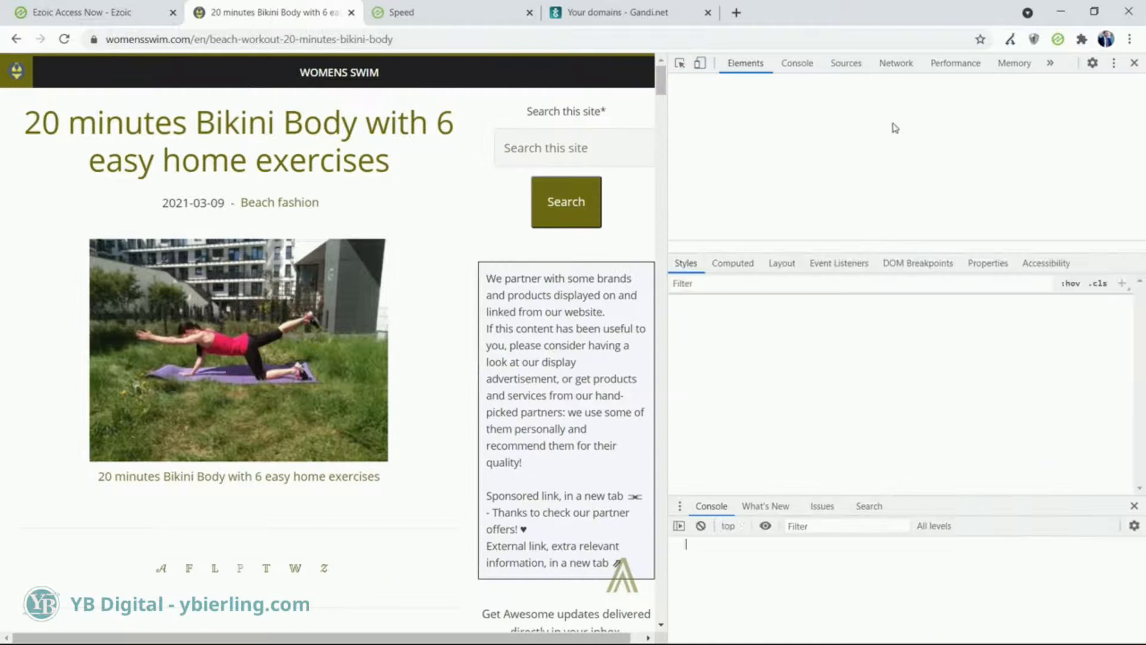
pyautogui.click(1050, 63)
pyautogui.click(1009, 101)
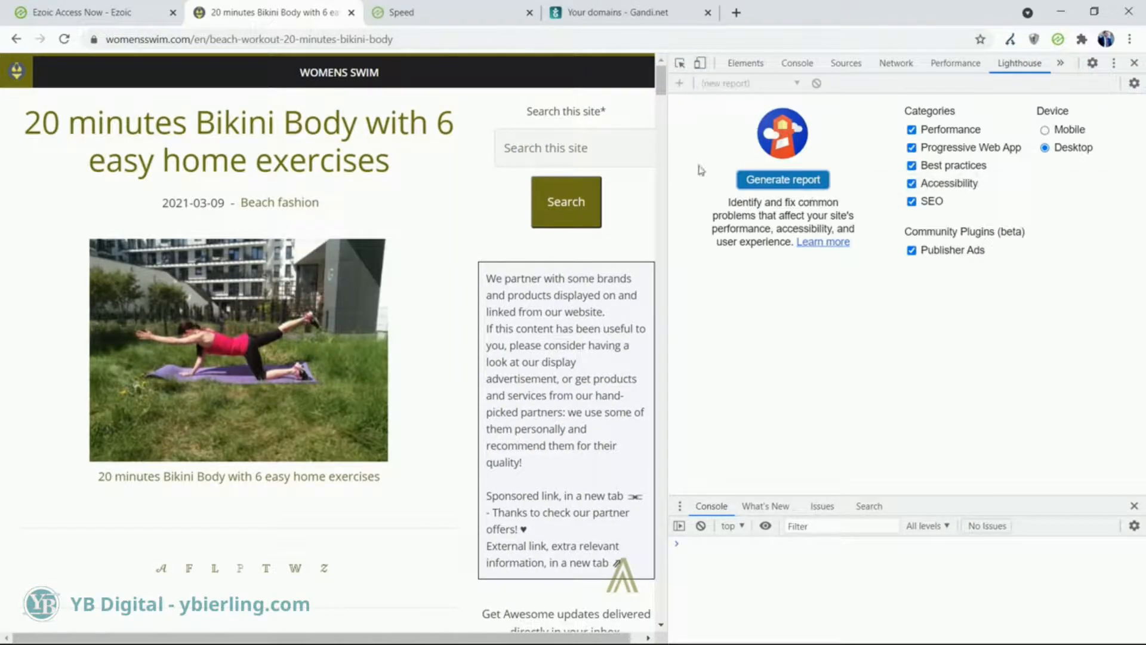
pyautogui.click(808, 180)
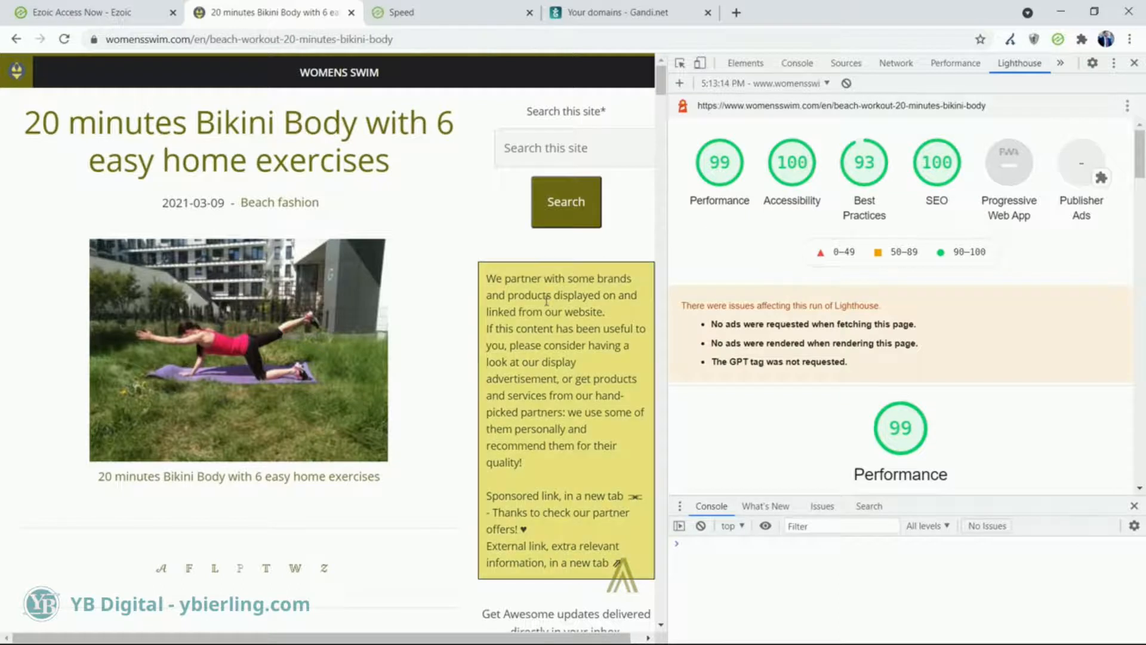
# Skim the article and review the report's SEO and Best Practices sections, expanding the unload listener audit to see its source.
pyautogui.scroll(-20, 412, 264)
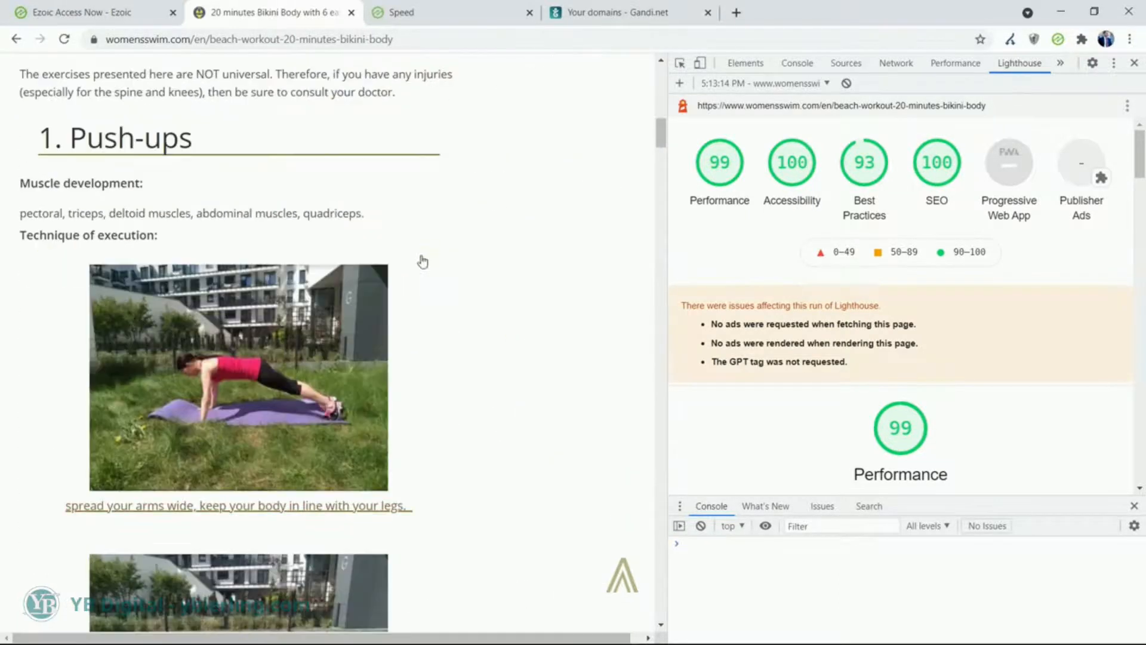
pyautogui.scroll(-8, 435, 245)
pyautogui.scroll(20, 472, 251)
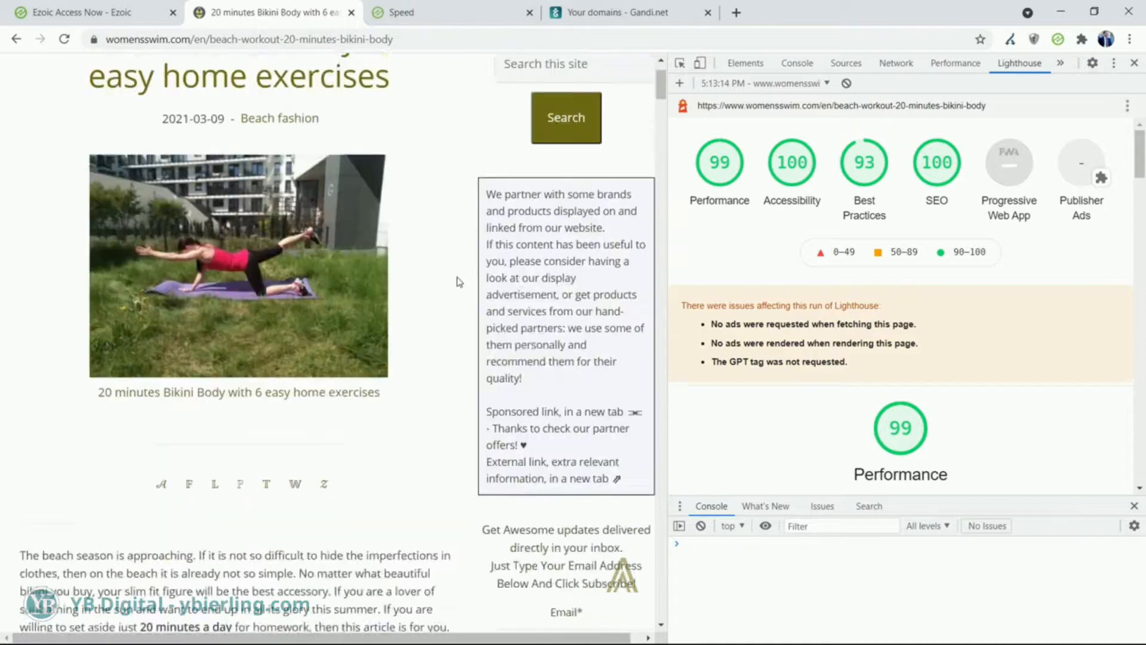
pyautogui.scroll(2, 458, 281)
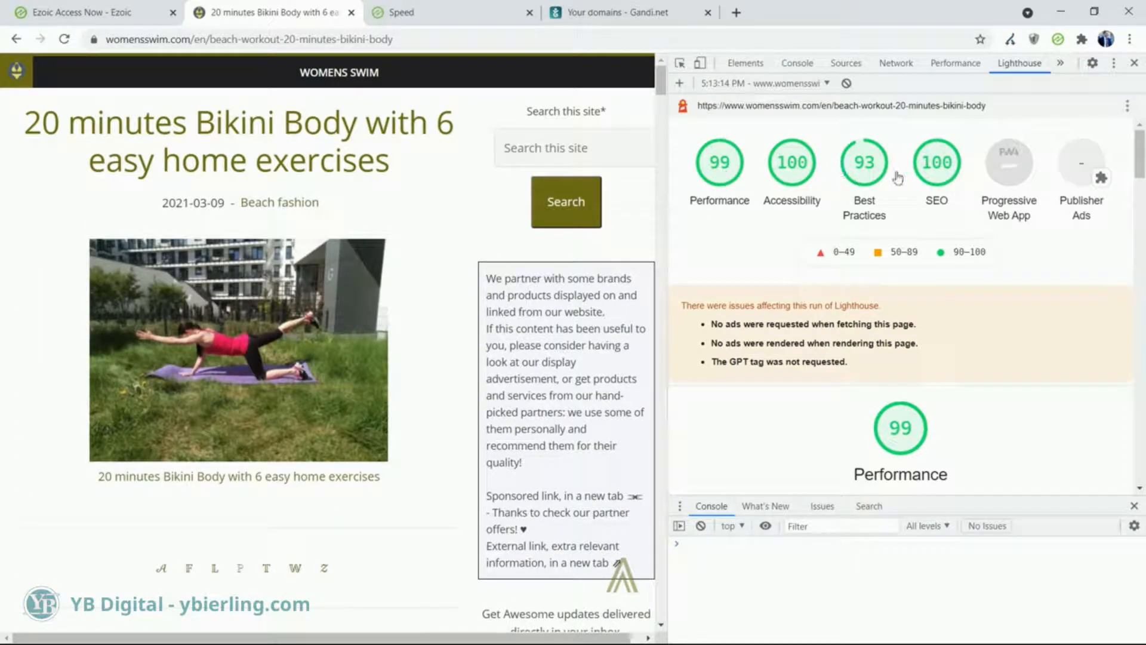
pyautogui.click(948, 171)
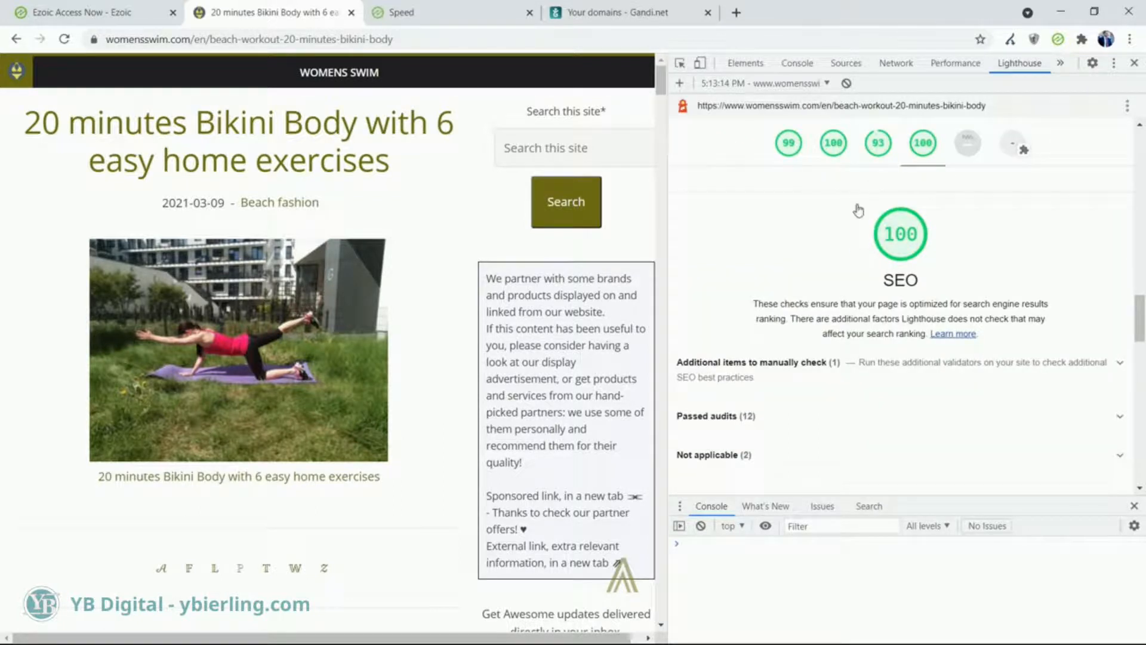
pyautogui.click(879, 143)
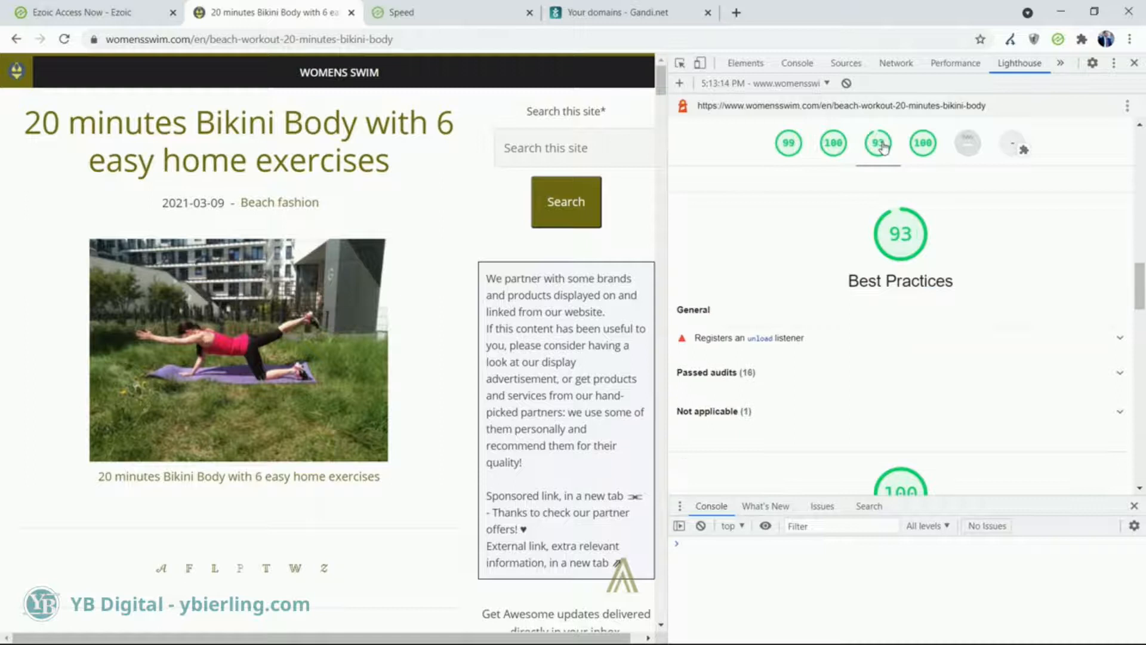
pyautogui.click(777, 338)
pyautogui.scroll(-1, 807, 338)
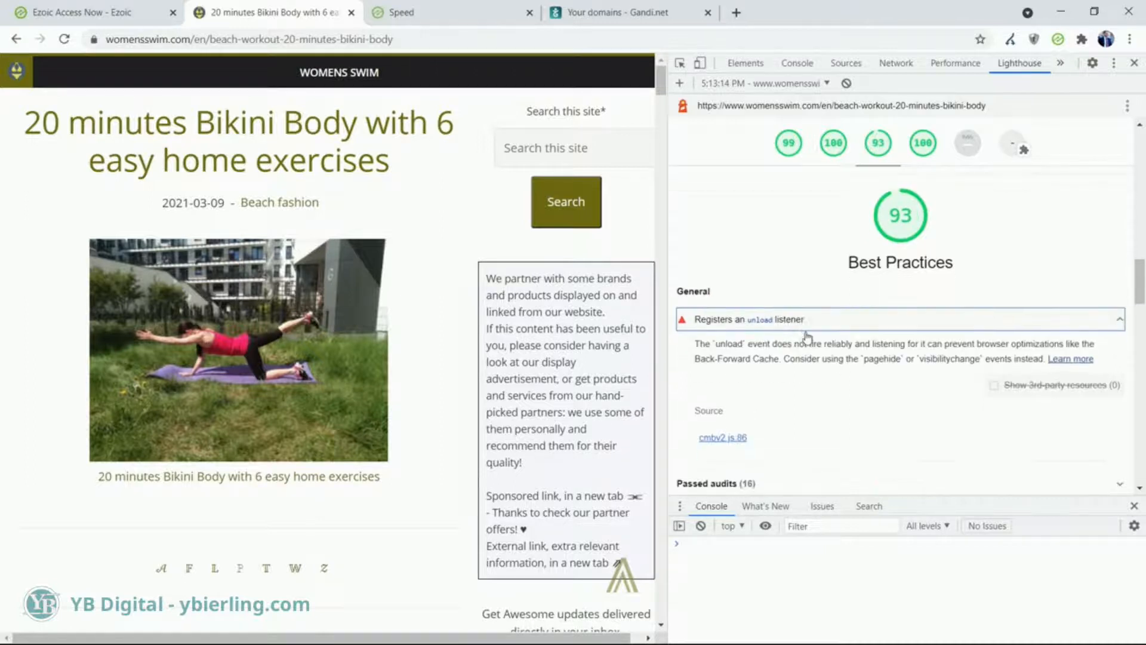
pyautogui.scroll(-1, 815, 338)
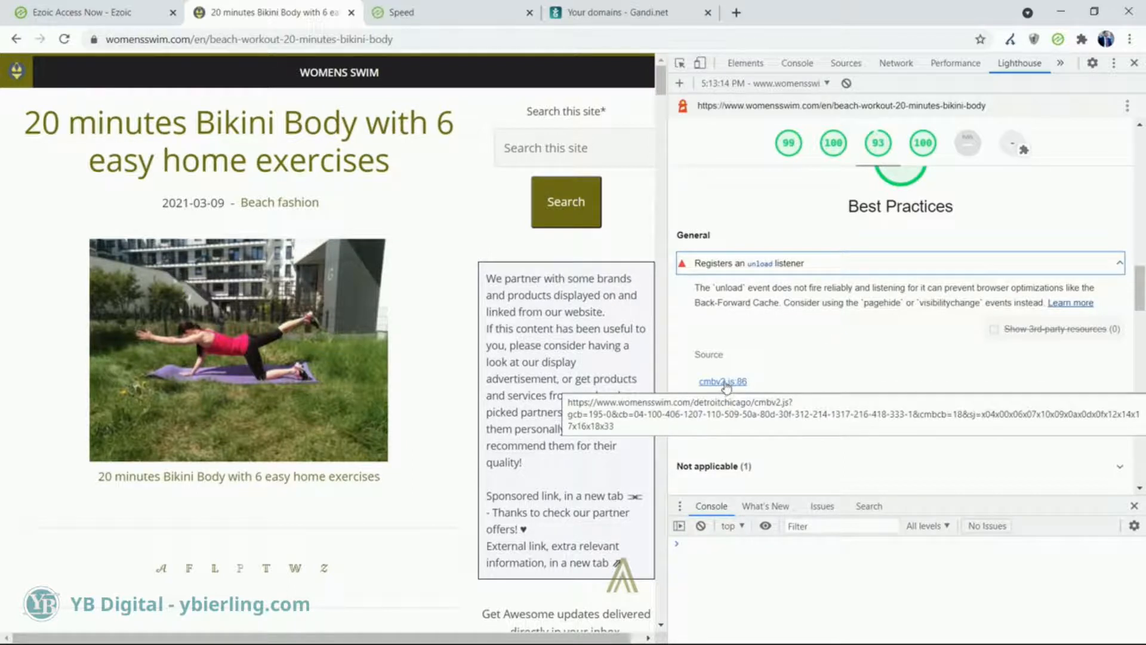
pyautogui.scroll(10, 781, 307)
pyautogui.scroll(5, 848, 297)
# Review the Lighthouse report's Accessibility and Performance sections, including metrics and diagnostics, and close the developer tools.
pyautogui.click(812, 168)
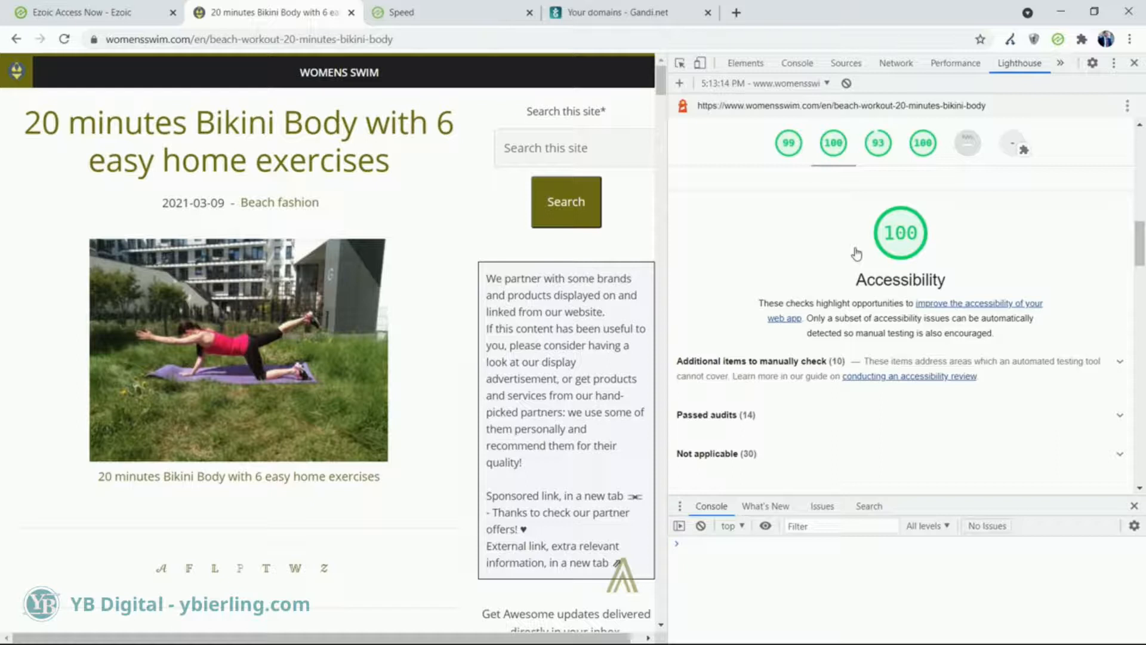
pyautogui.click(789, 149)
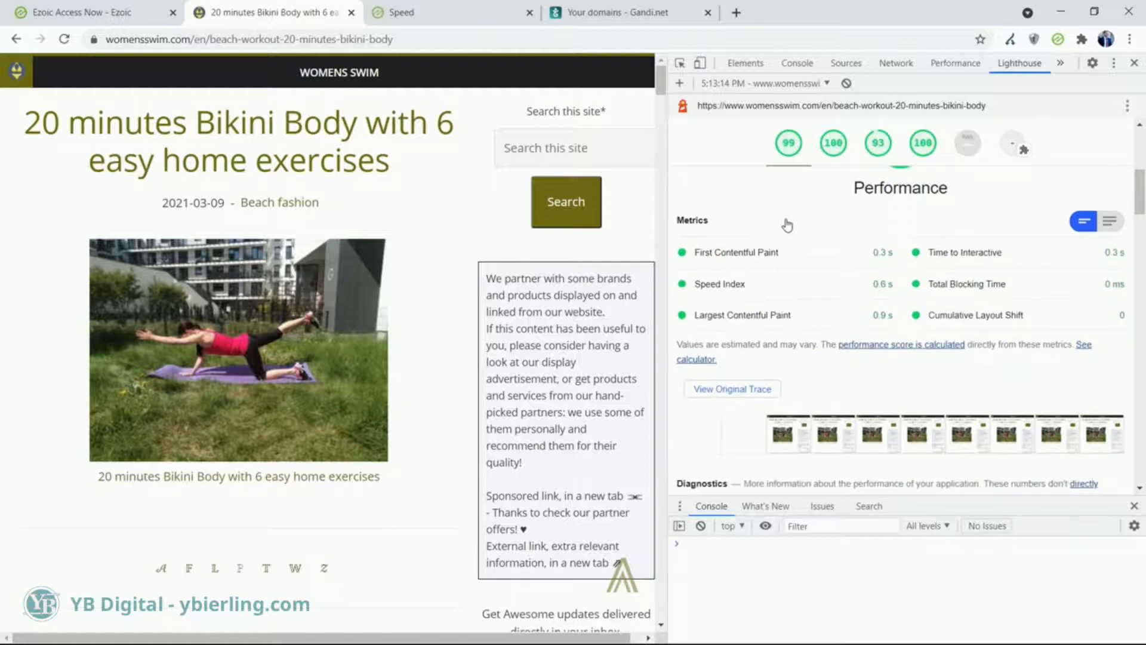
pyautogui.scroll(2, 788, 225)
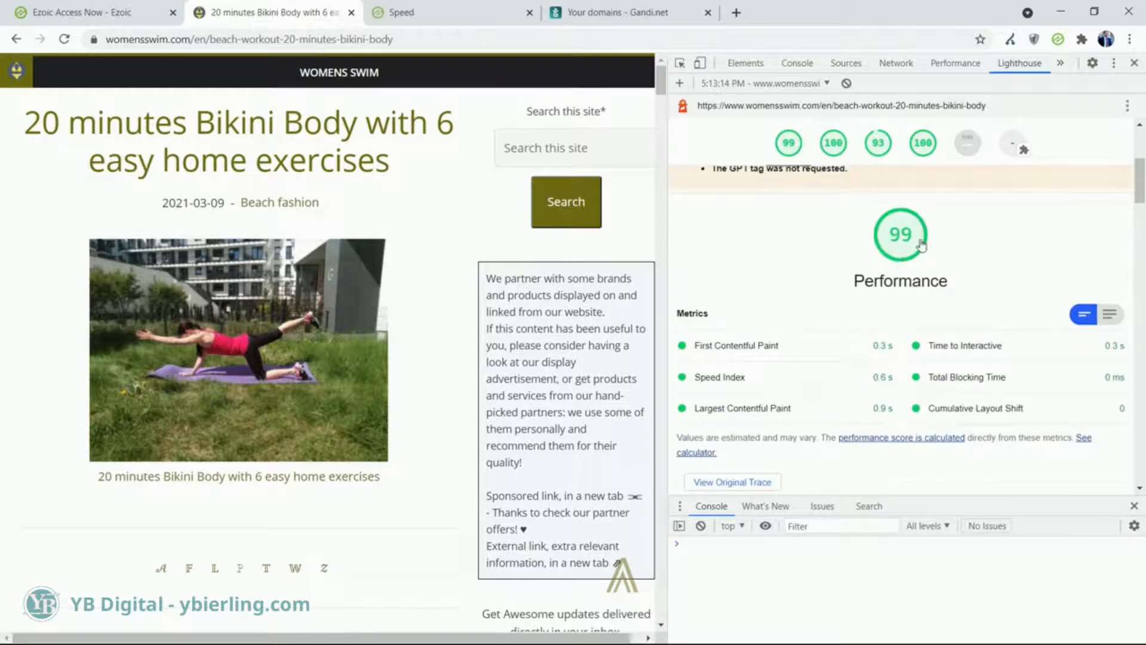
pyautogui.scroll(-3, 826, 245)
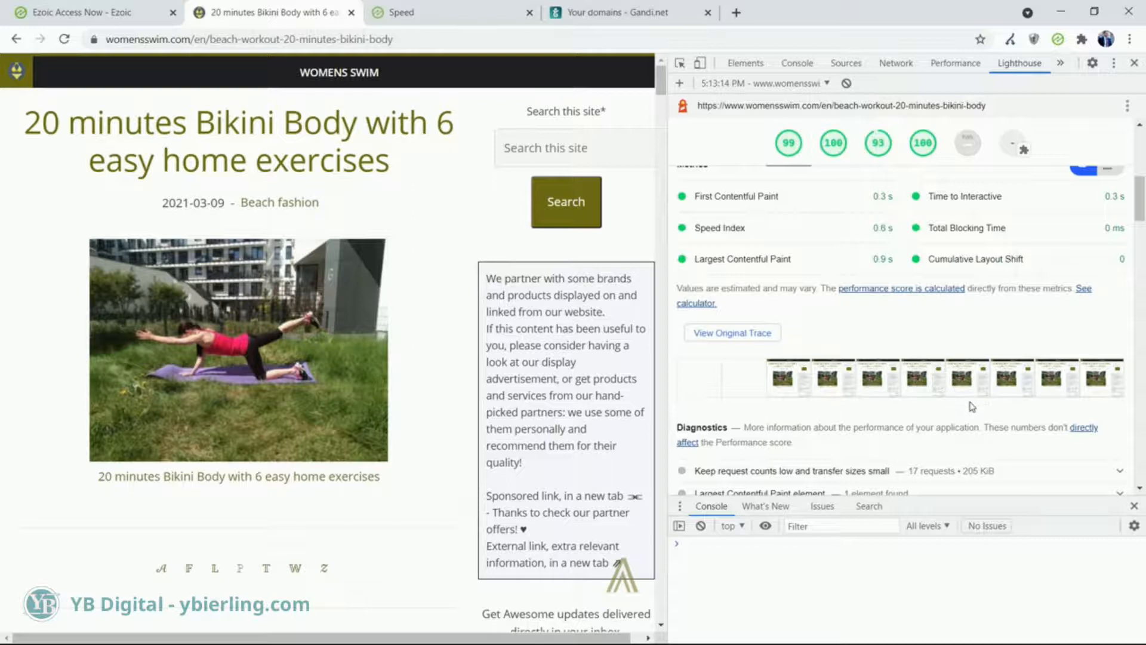
pyautogui.scroll(-10, 890, 382)
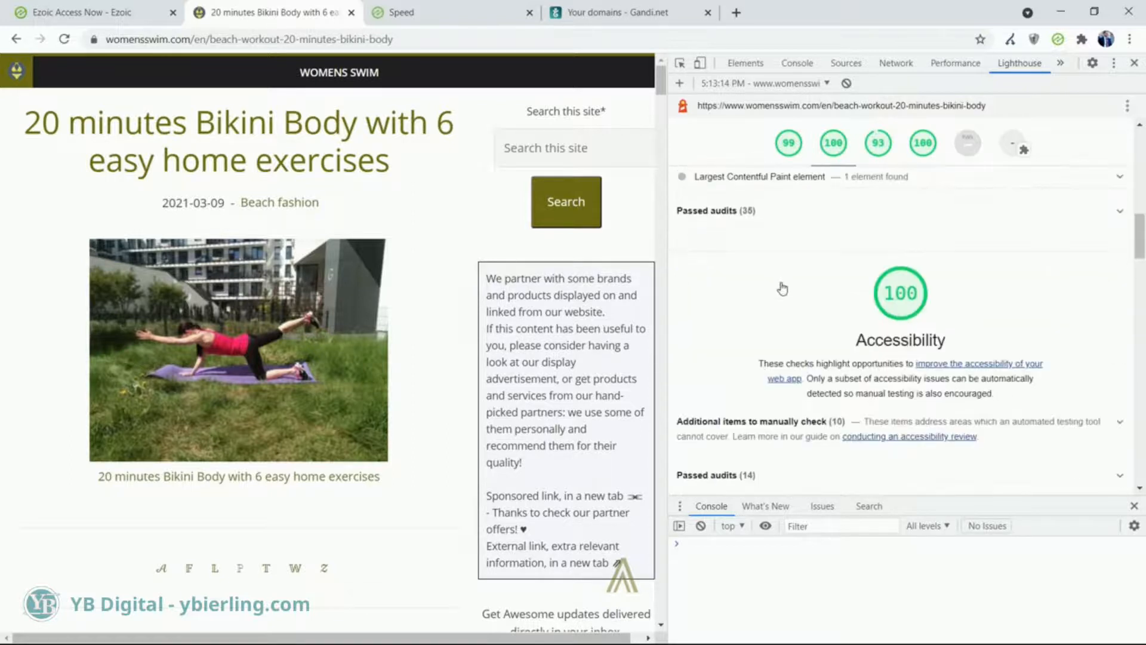
pyautogui.scroll(-5, 779, 316)
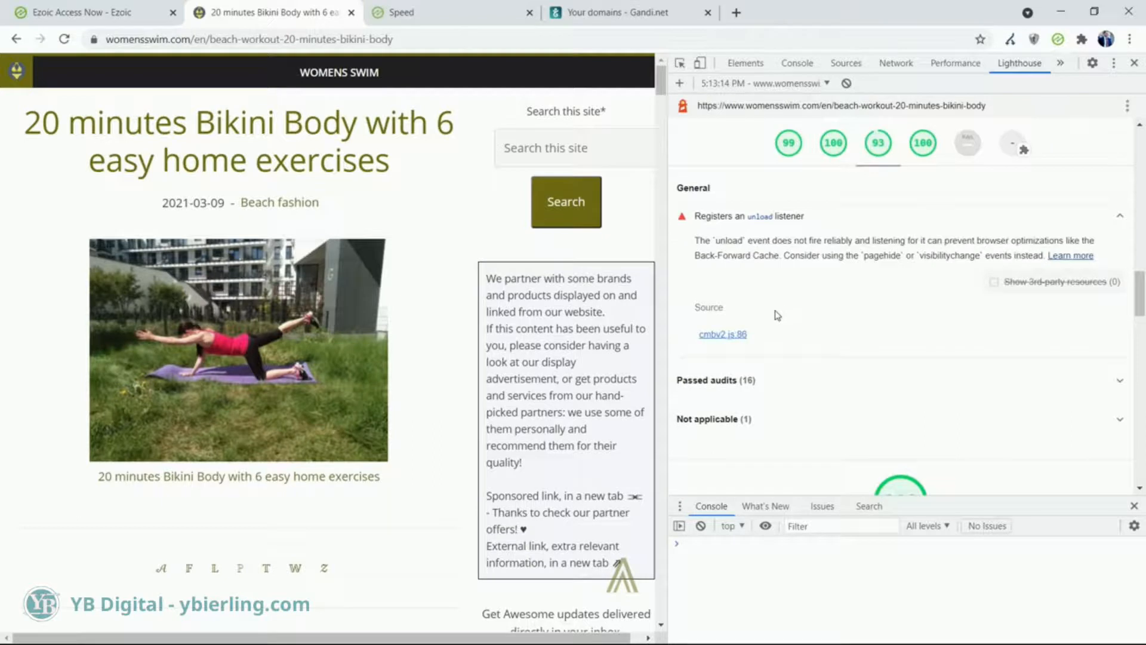
pyautogui.scroll(-2, 779, 314)
pyautogui.scroll(15, 794, 308)
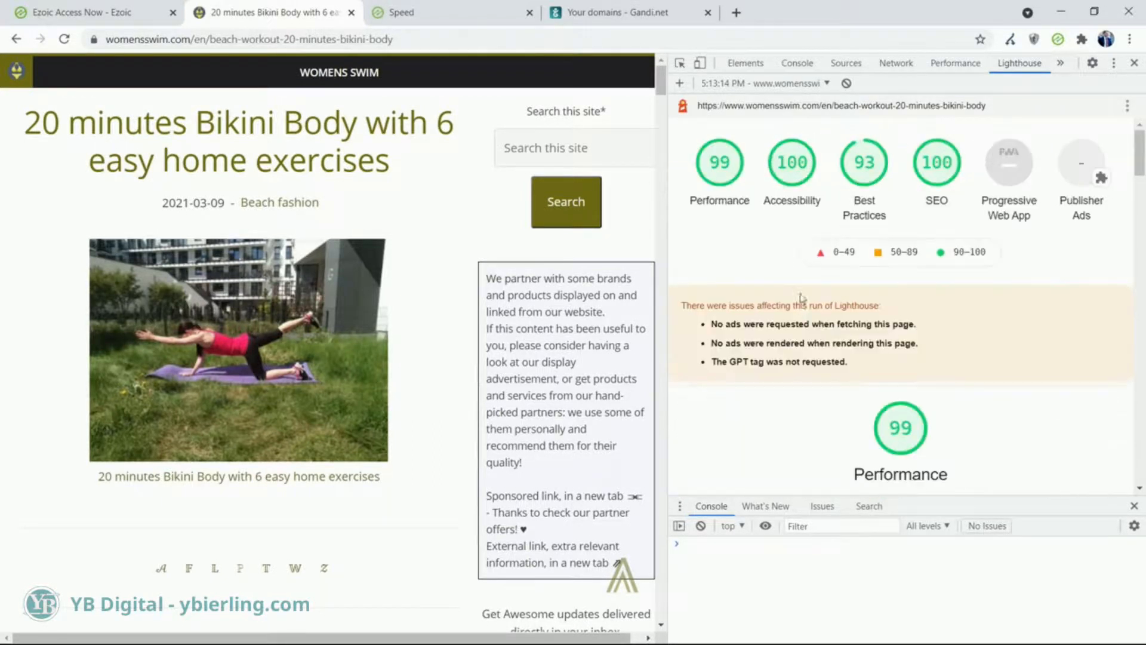
pyautogui.click(1134, 62)
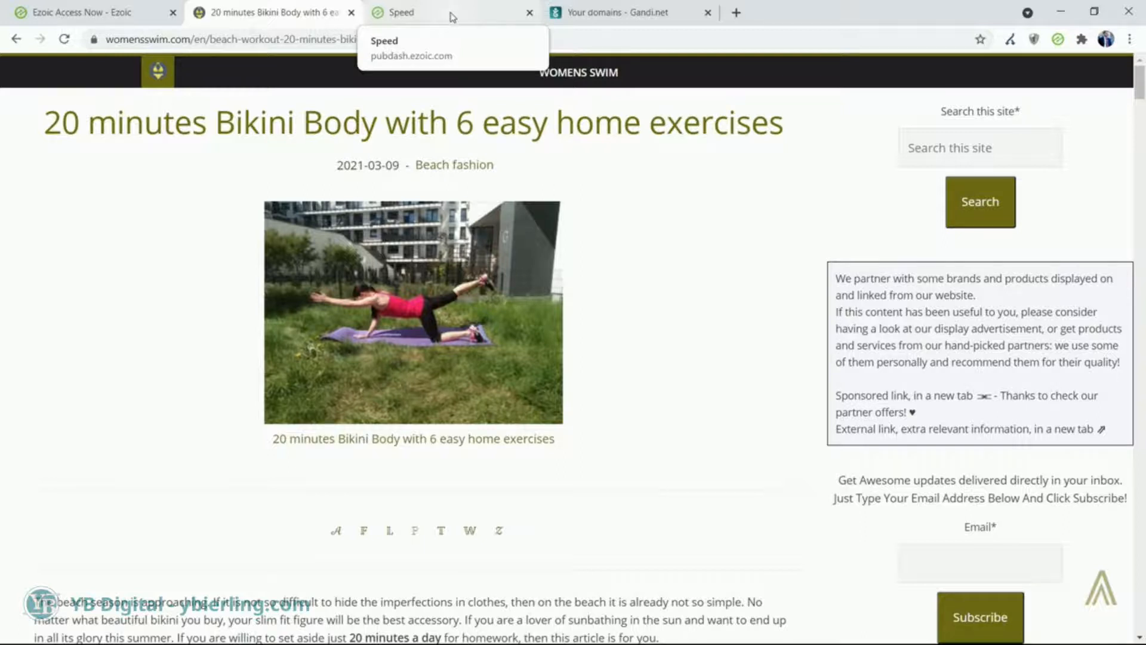
# Return to the Ezoic Speed page and look over its getting-started checklist, Leap and Cloud Caching sections.
pyautogui.click(452, 17)
pyautogui.scroll(5, 451, 197)
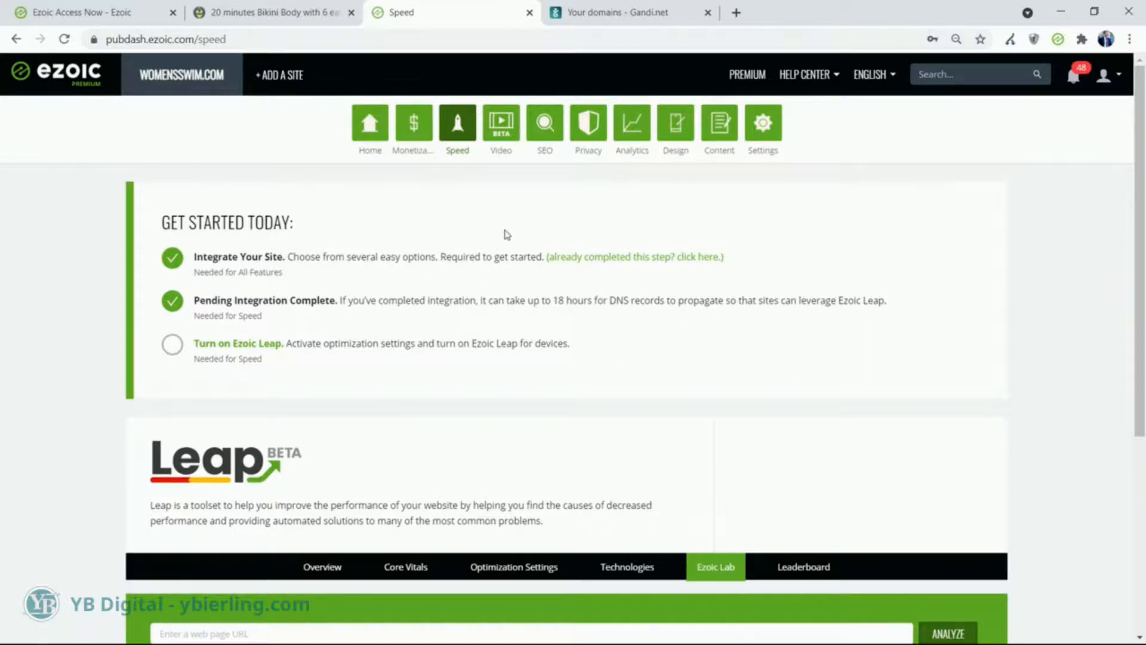
pyautogui.scroll(-4, 517, 206)
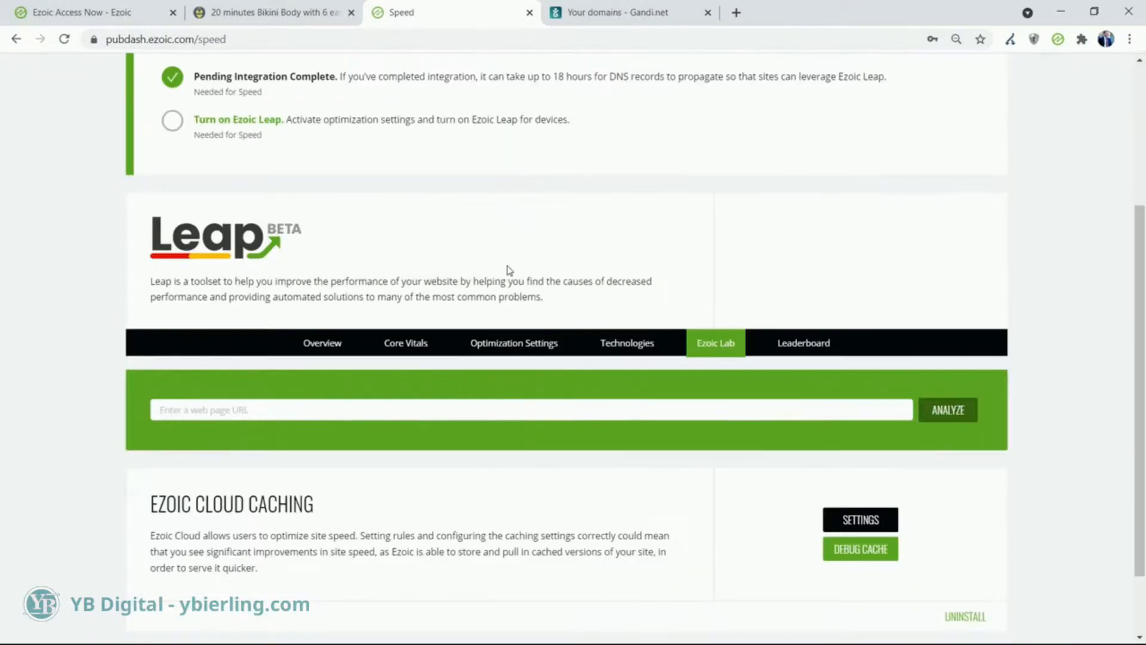
pyautogui.scroll(4, 511, 275)
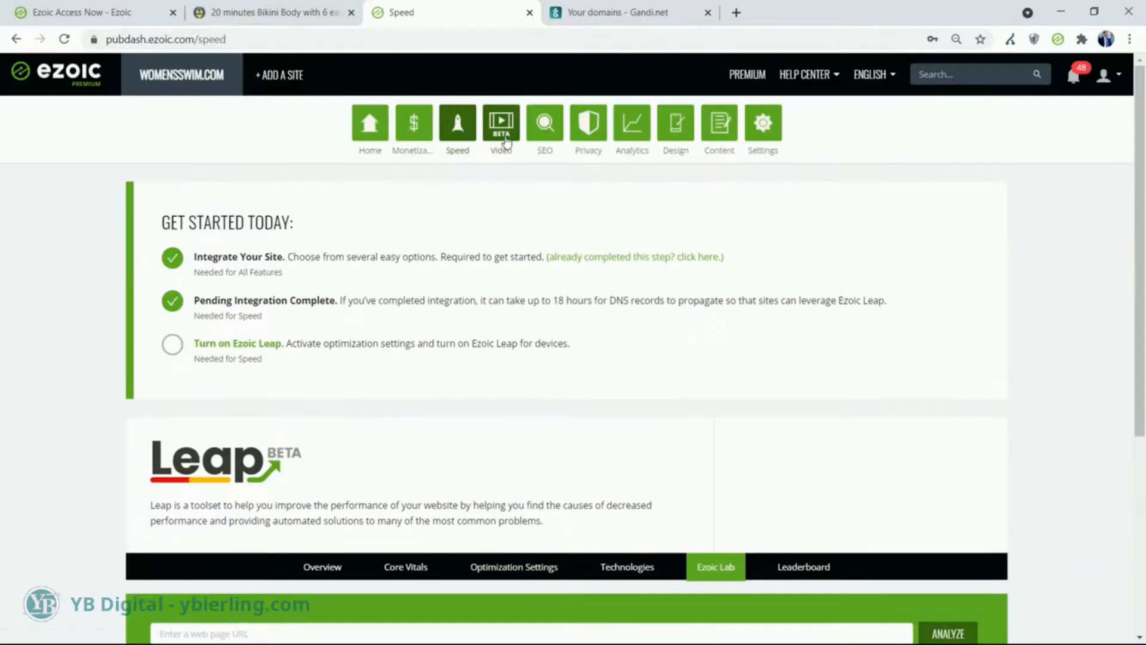
# View the Ezoic Video platform page, and open the SEO page to look at its Tag Tester section.
pyautogui.click(506, 141)
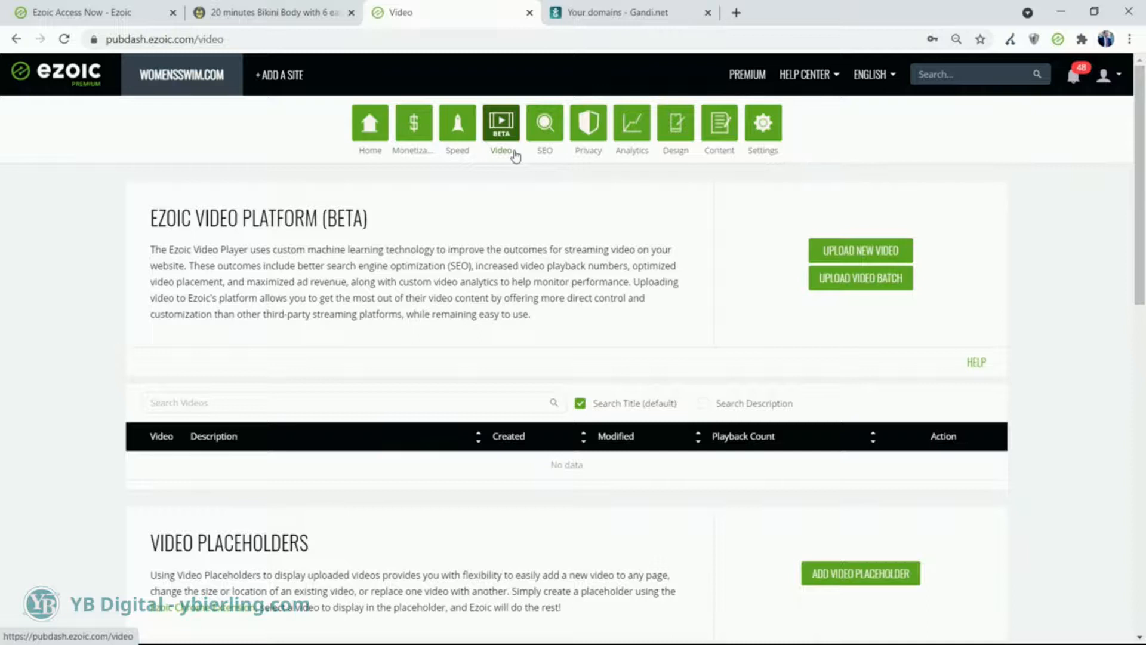
pyautogui.click(545, 126)
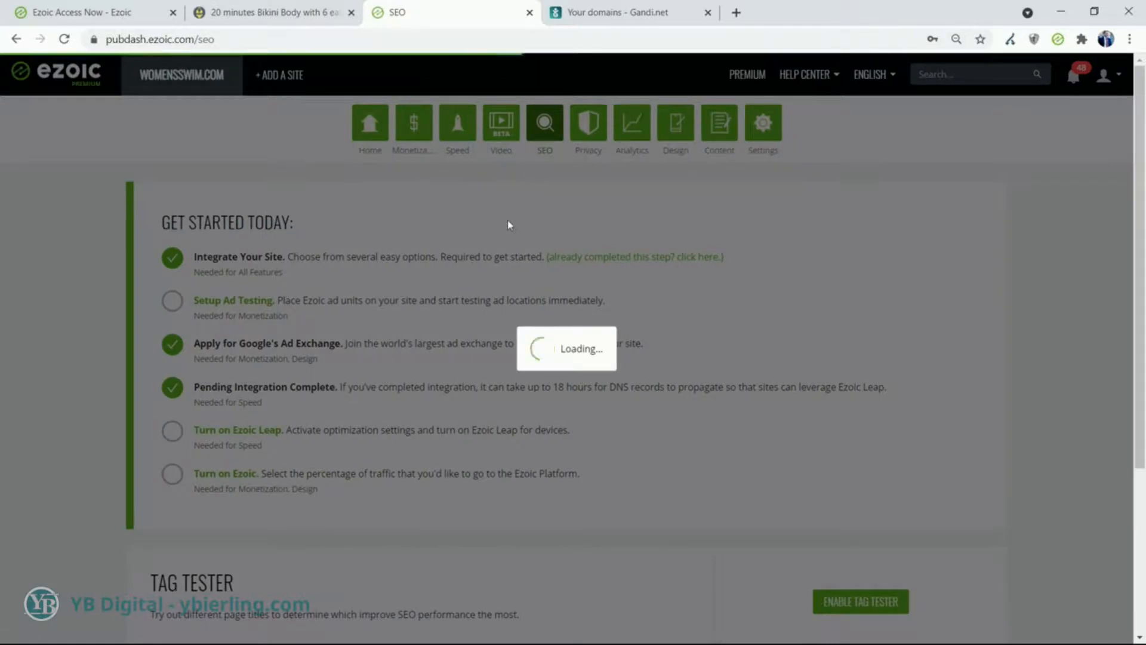
pyautogui.scroll(-4, 511, 226)
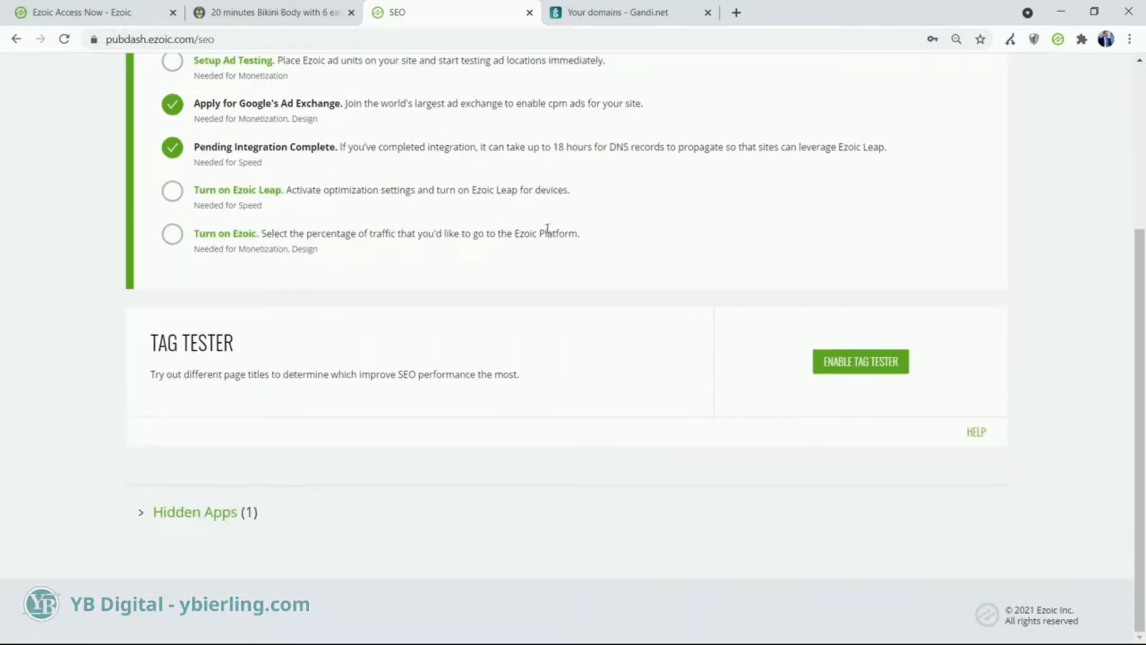
# Enable the Tag Tester and create a new test group named "Title test".
pyautogui.scroll(2, 622, 277)
pyautogui.click(878, 459)
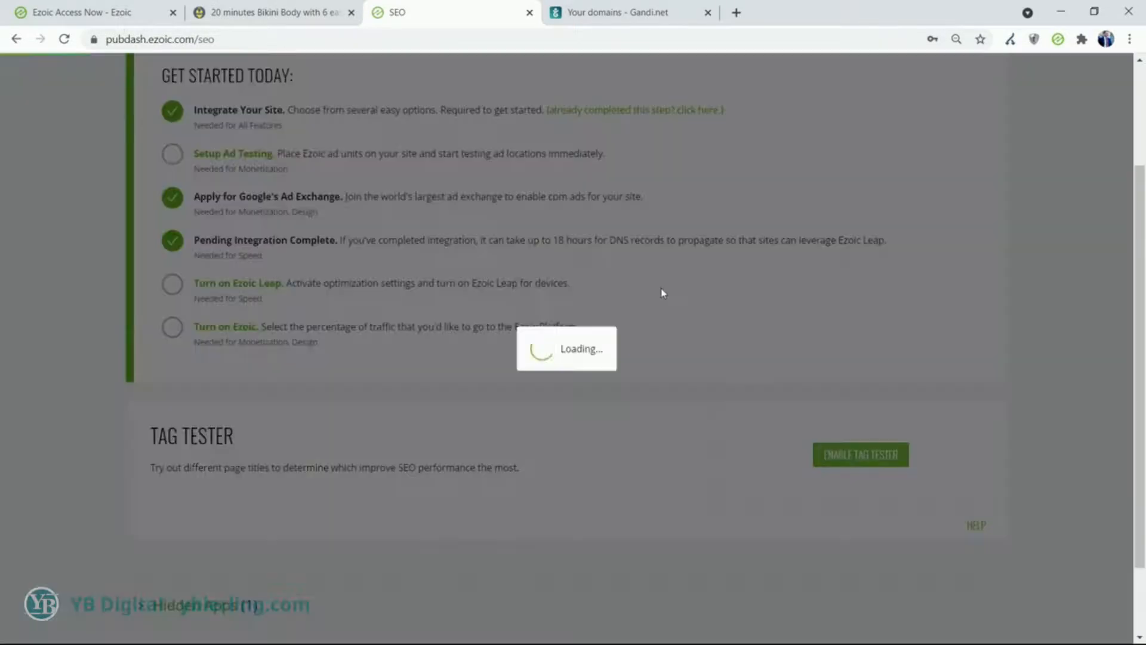
pyautogui.scroll(-3, 541, 323)
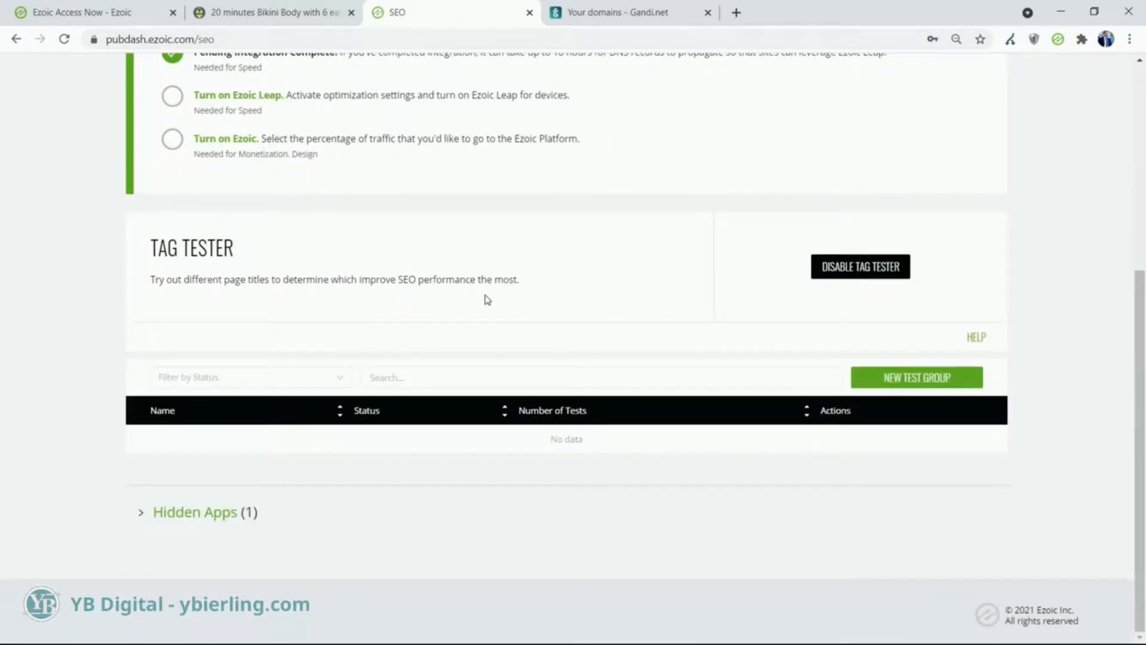
pyautogui.click(905, 384)
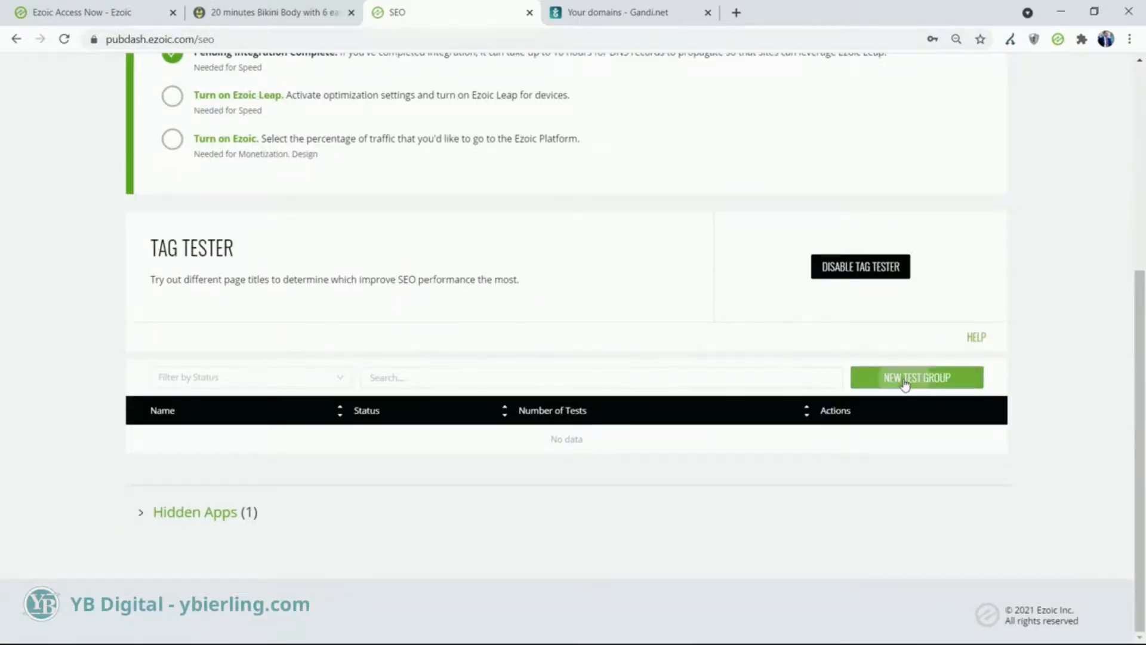
pyautogui.click(530, 360)
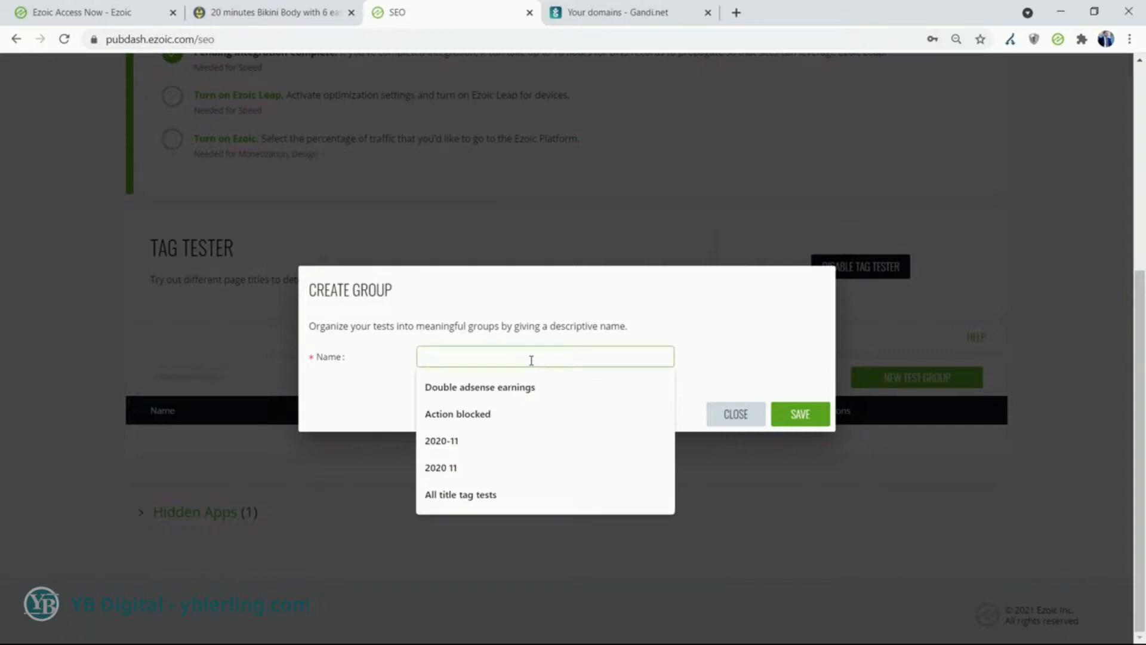
pyautogui.write('Title test')
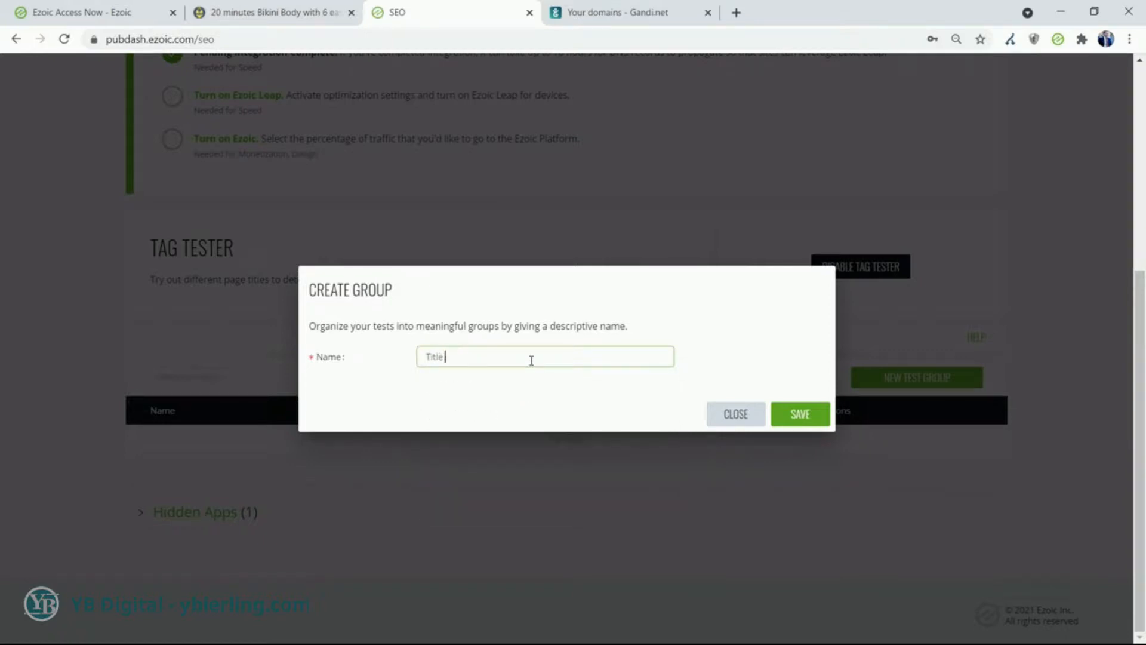
pyautogui.click(801, 415)
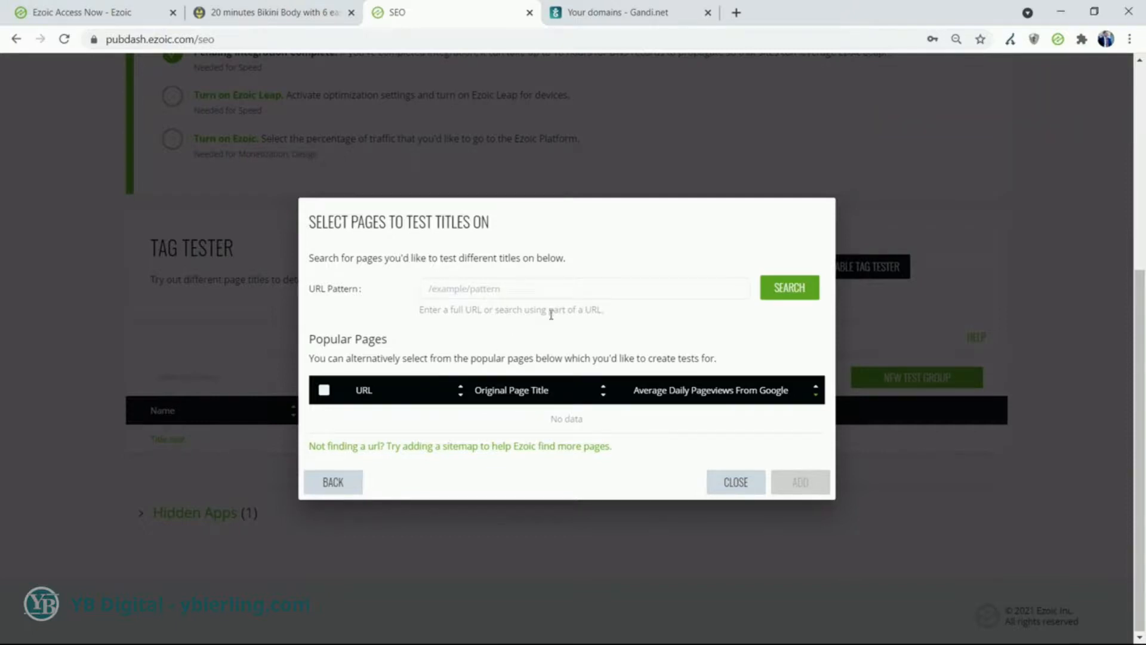
pyautogui.click(546, 292)
pyautogui.click(311, 14)
pyautogui.click(295, 42)
pyautogui.hotkey('ctrl', 'c')
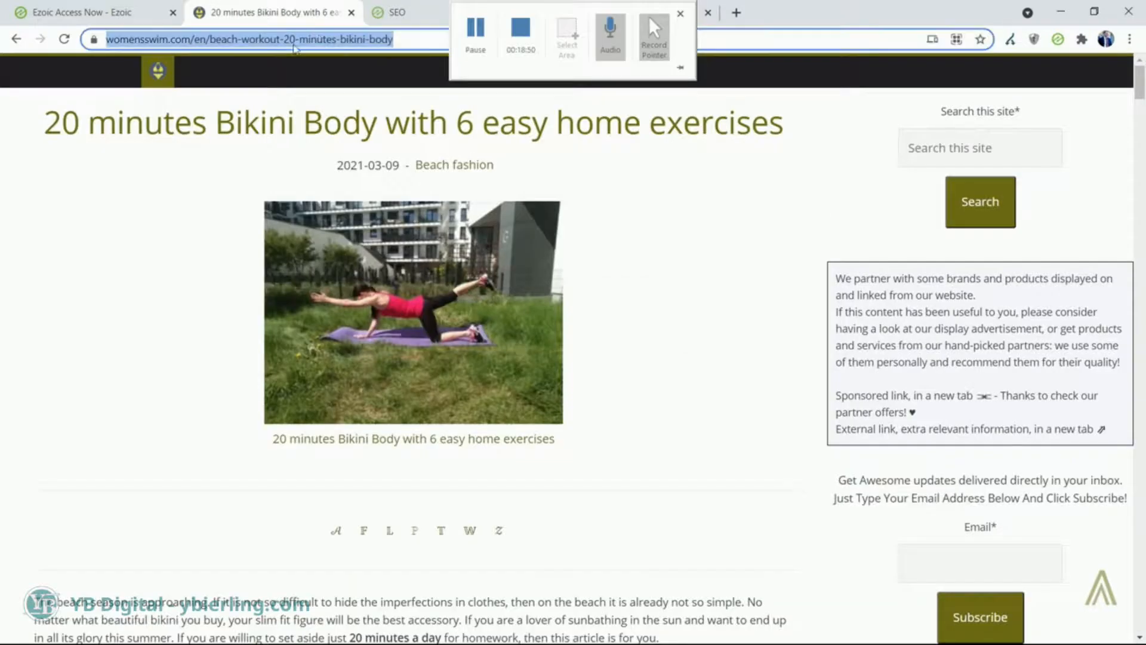
pyautogui.click(388, 12)
pyautogui.click(502, 292)
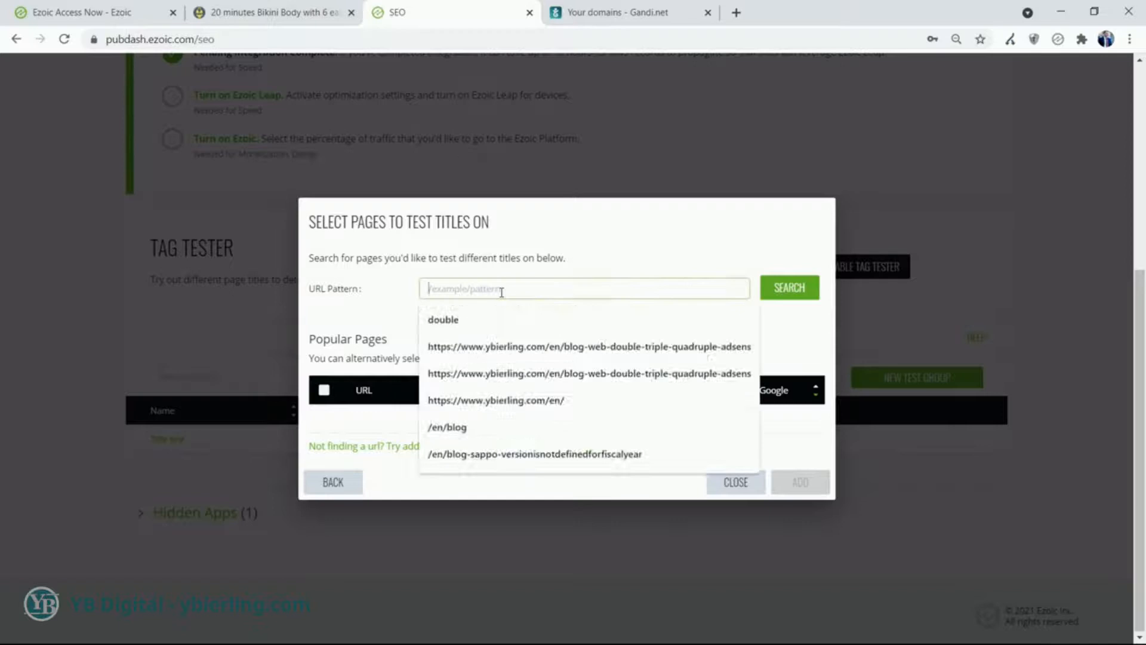
pyautogui.hotkey('ctrl', 'v')
pyautogui.click(790, 288)
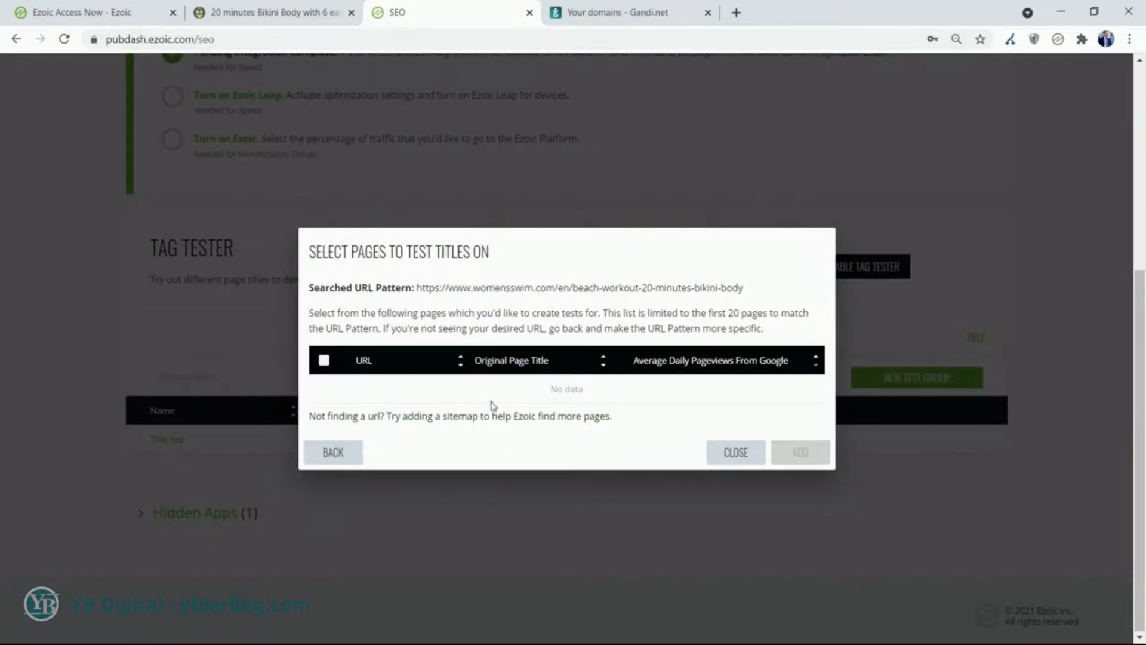
# Read the instructions for adding a sitemap that helps Ezoic find pages, and close the page selection without adding any.
pyautogui.click(424, 422)
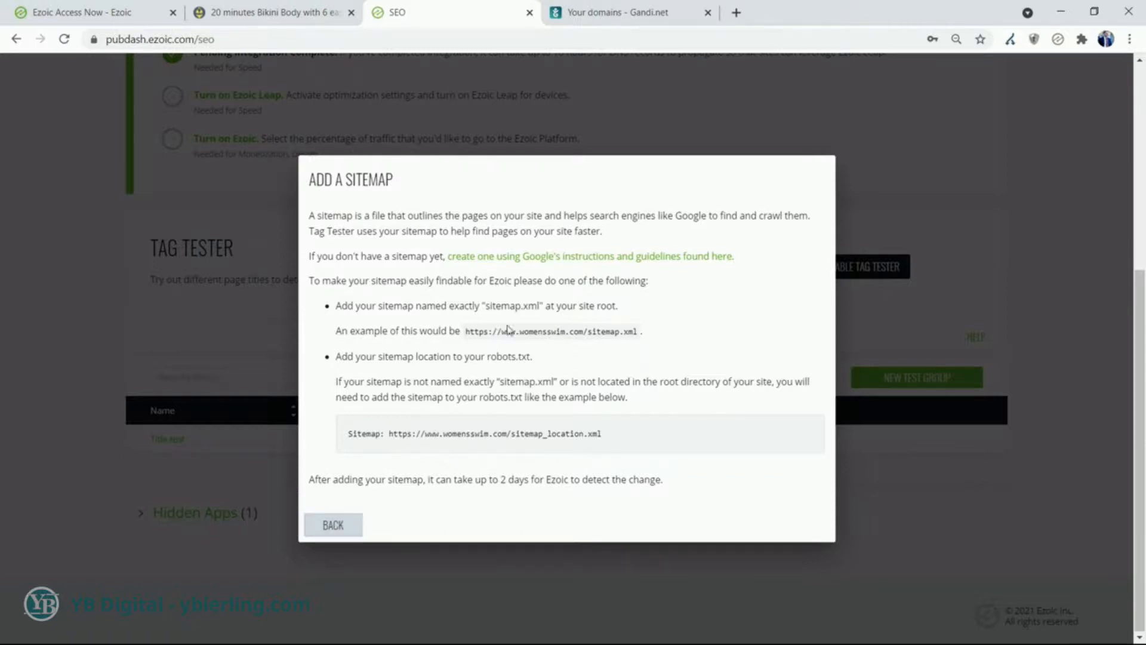
pyautogui.click(345, 525)
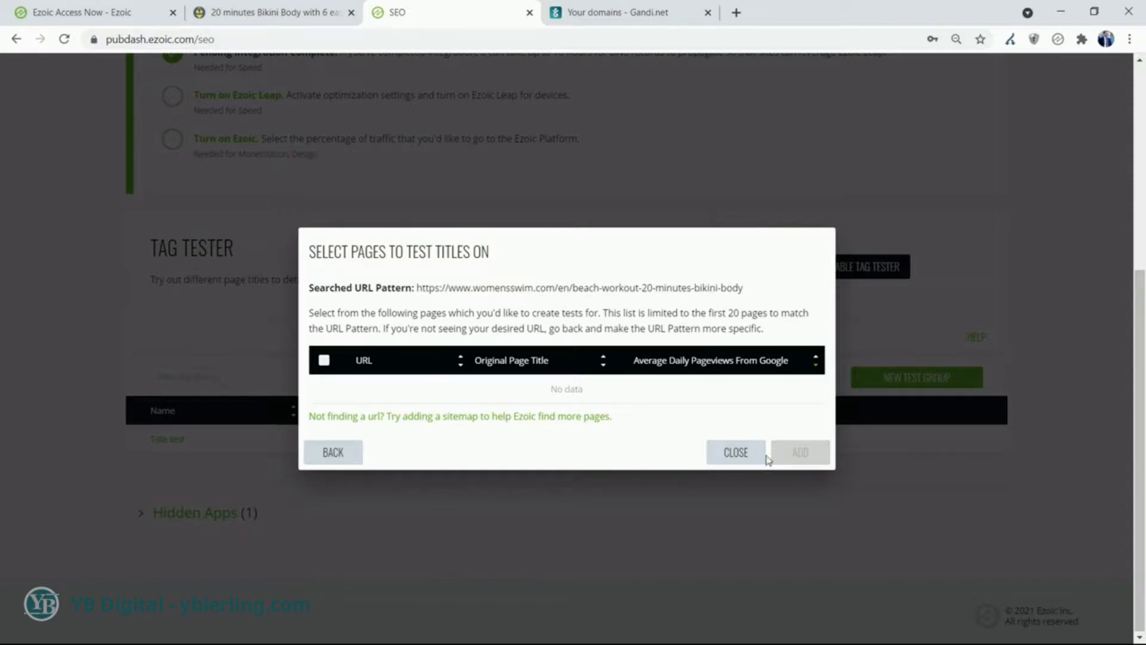
pyautogui.click(333, 452)
pyautogui.click(505, 284)
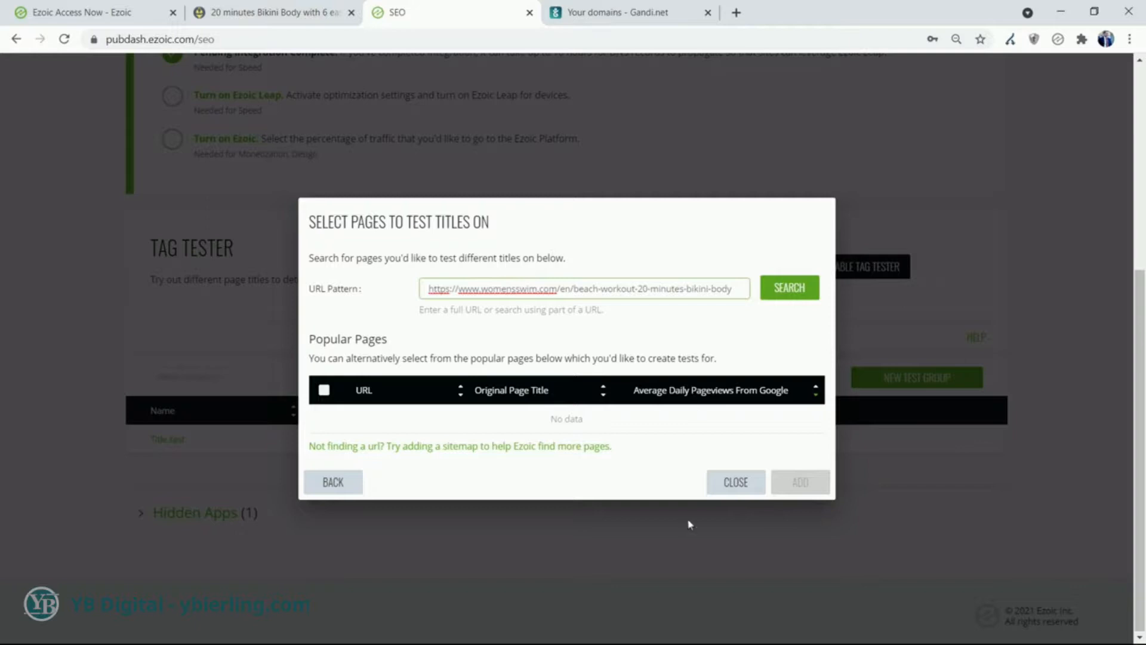
pyautogui.click(520, 450)
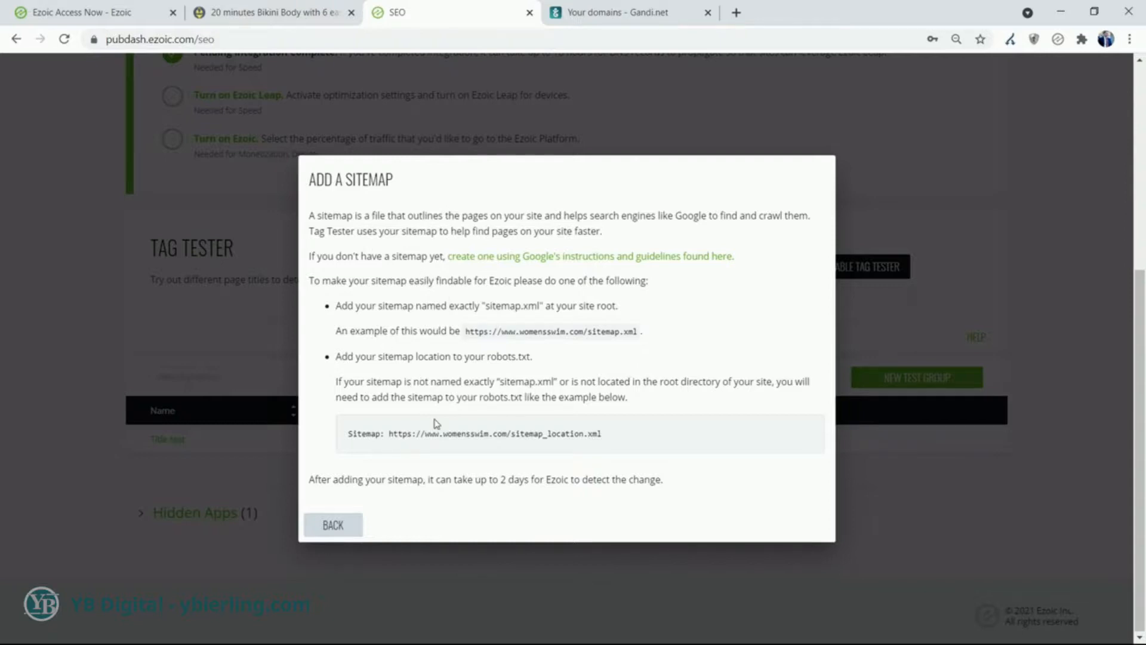
pyautogui.click(338, 534)
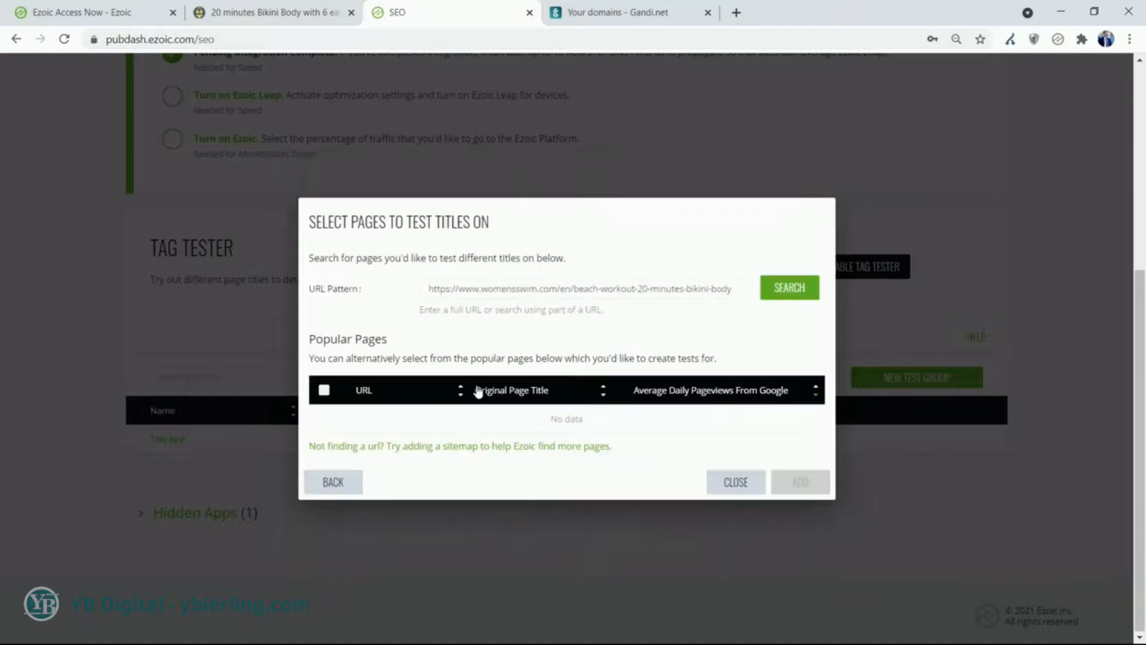
pyautogui.click(723, 483)
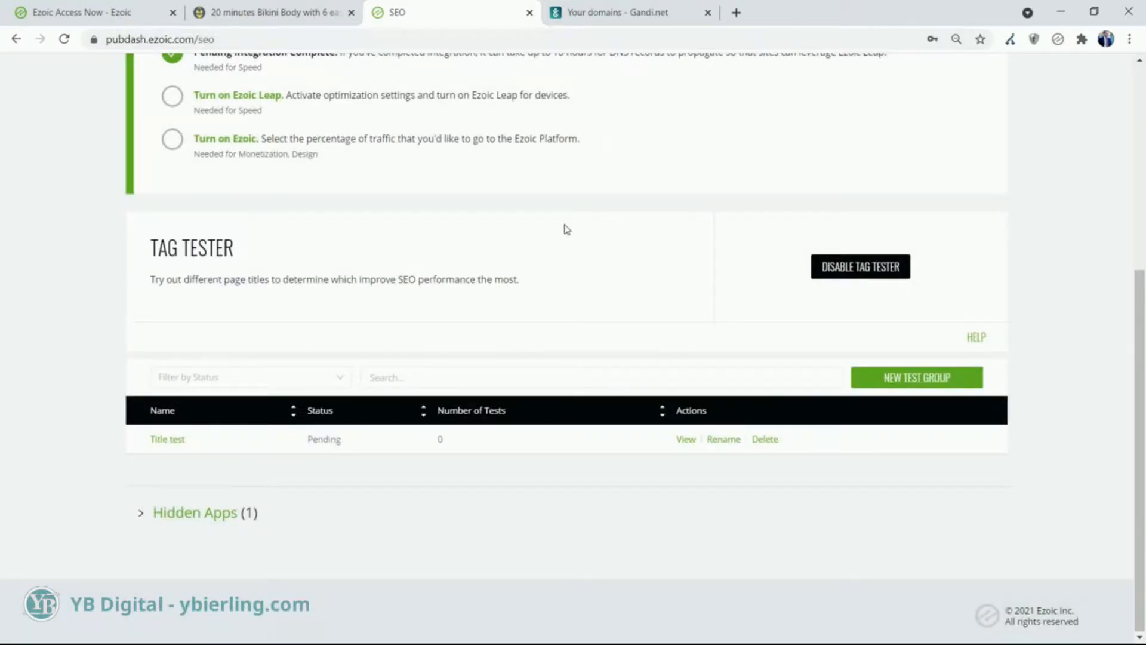
pyautogui.click(611, 378)
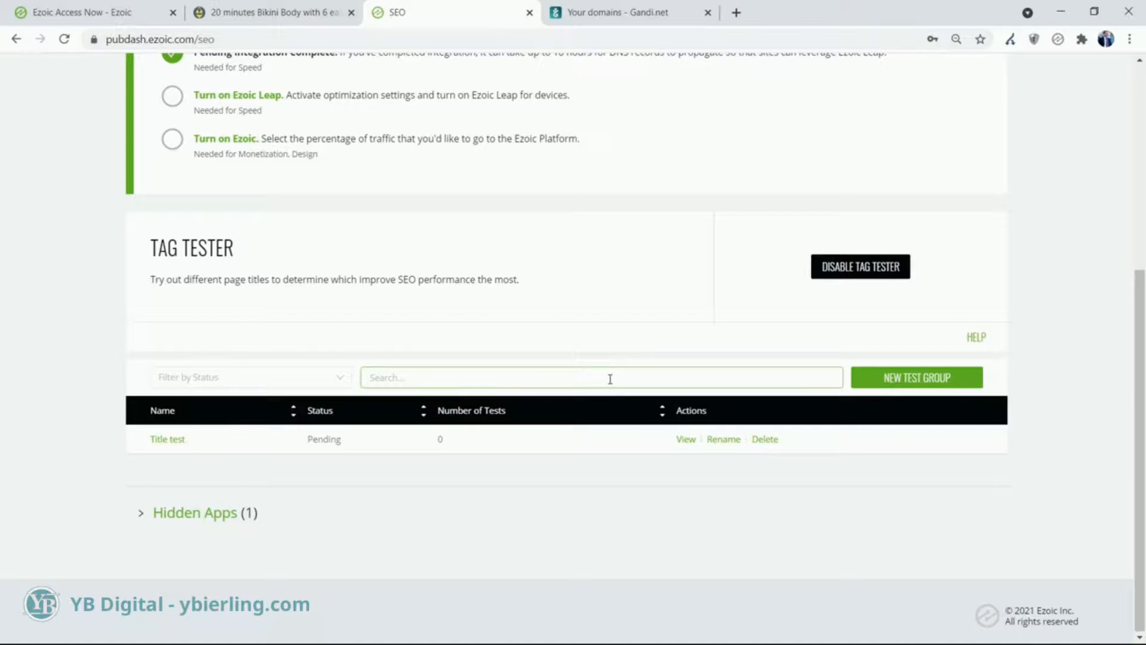
# Open Ezoic's Privacy page and look over its SSL and Privacy Policy sections.
pyautogui.scroll(5, 611, 378)
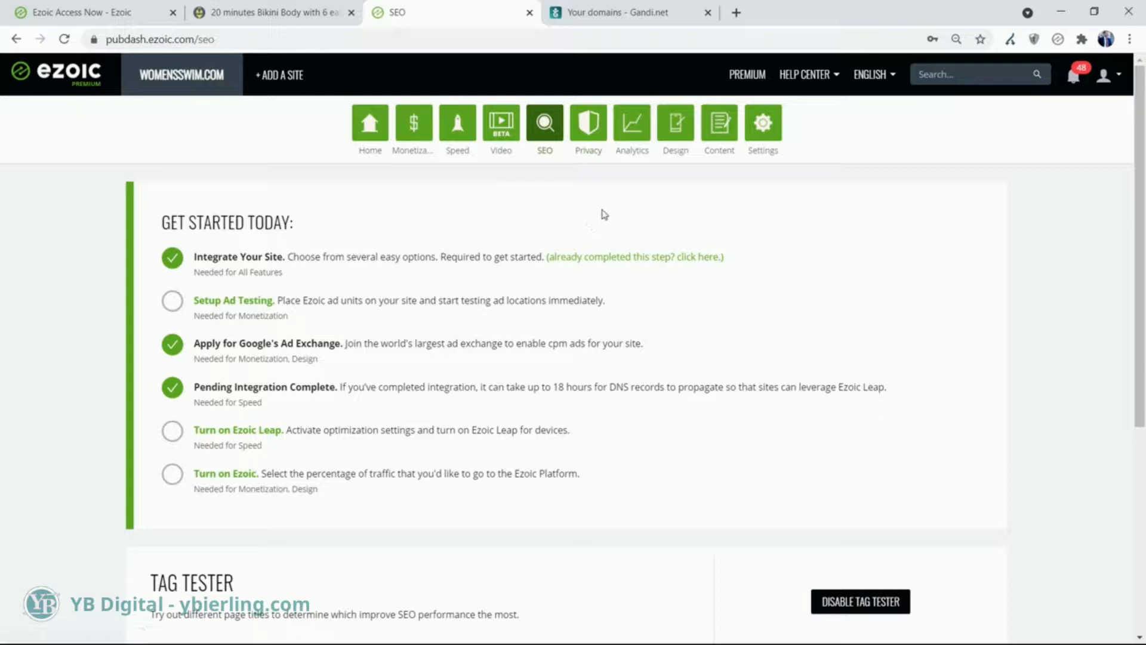
pyautogui.click(590, 156)
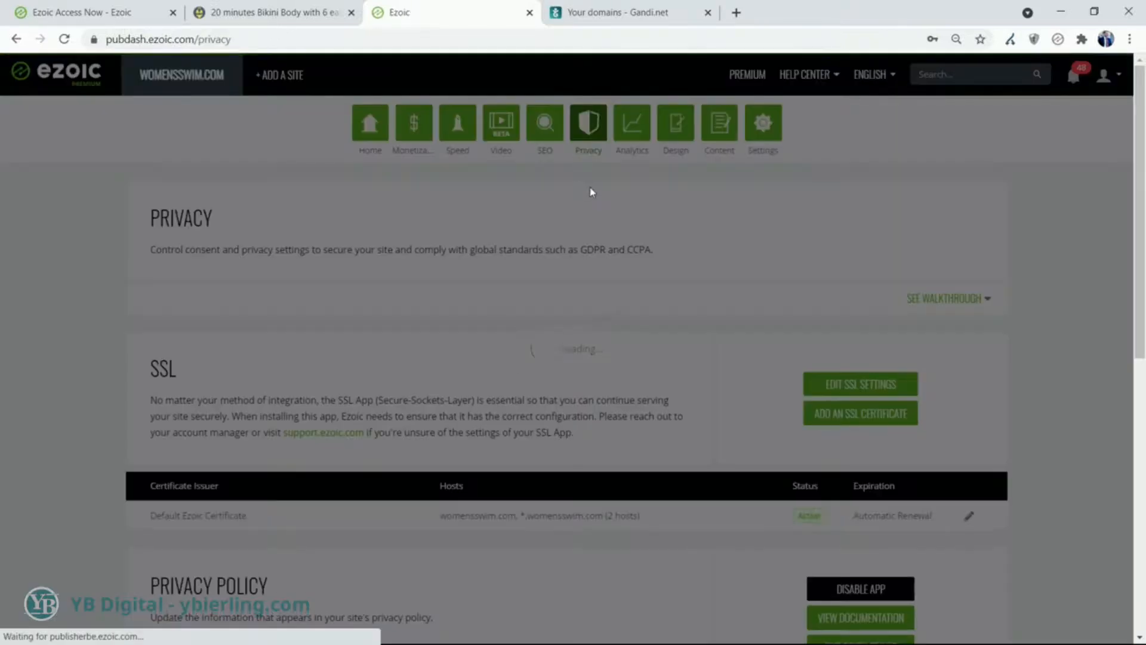
pyautogui.scroll(-6, 499, 218)
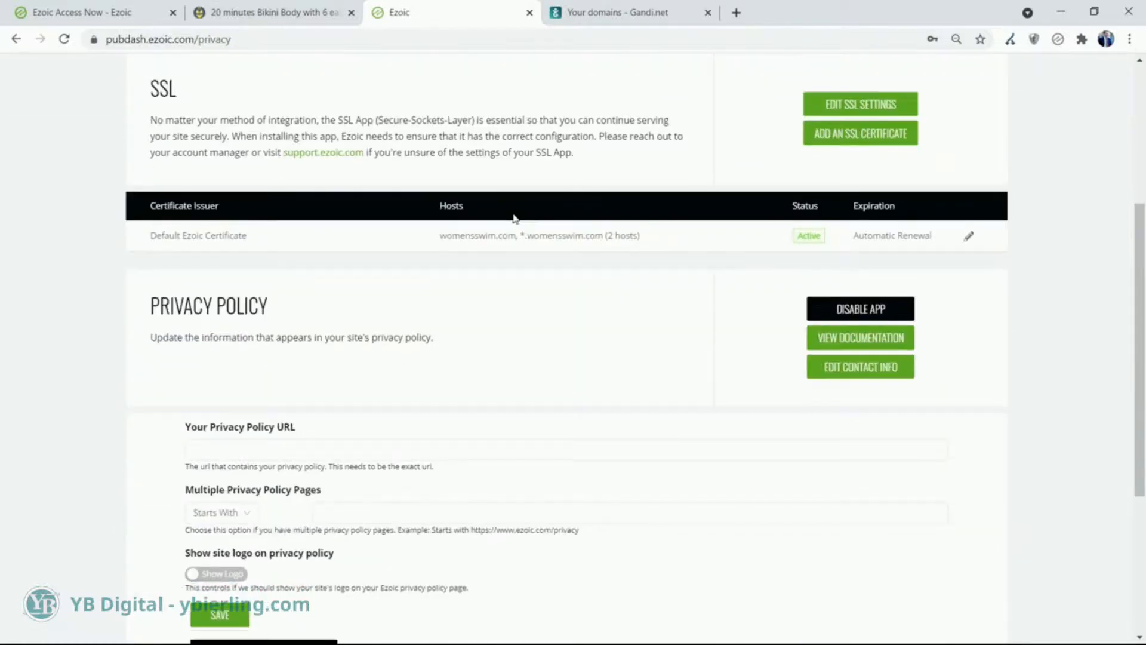
pyautogui.scroll(-2, 513, 219)
pyautogui.scroll(3, 460, 236)
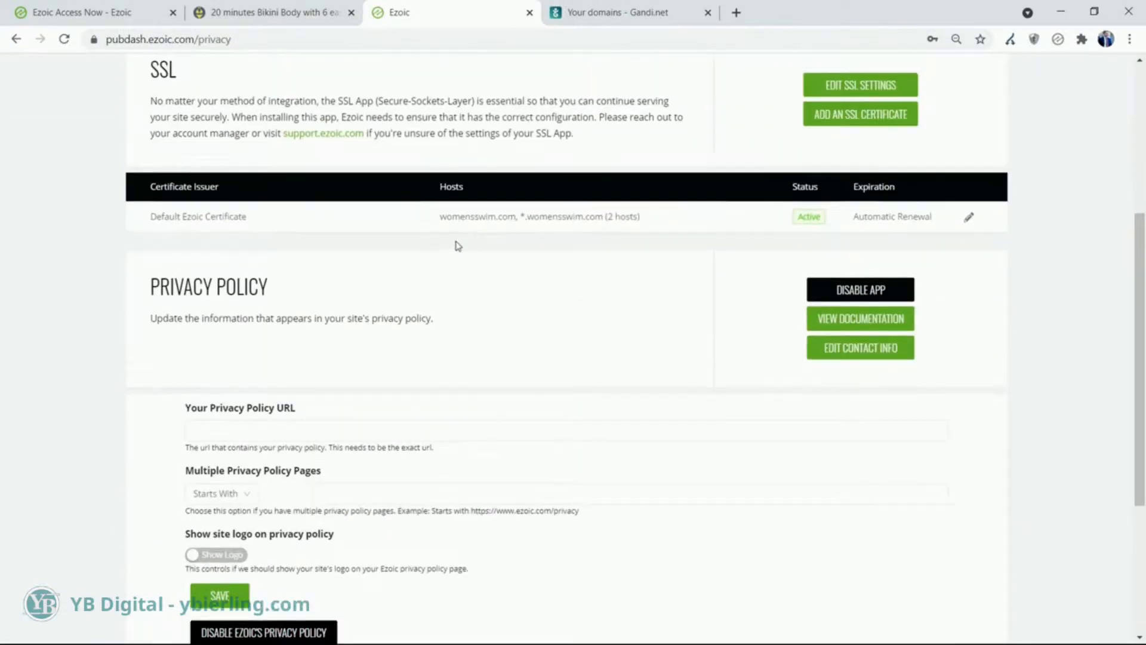
pyautogui.scroll(-3, 457, 245)
pyautogui.scroll(1, 457, 246)
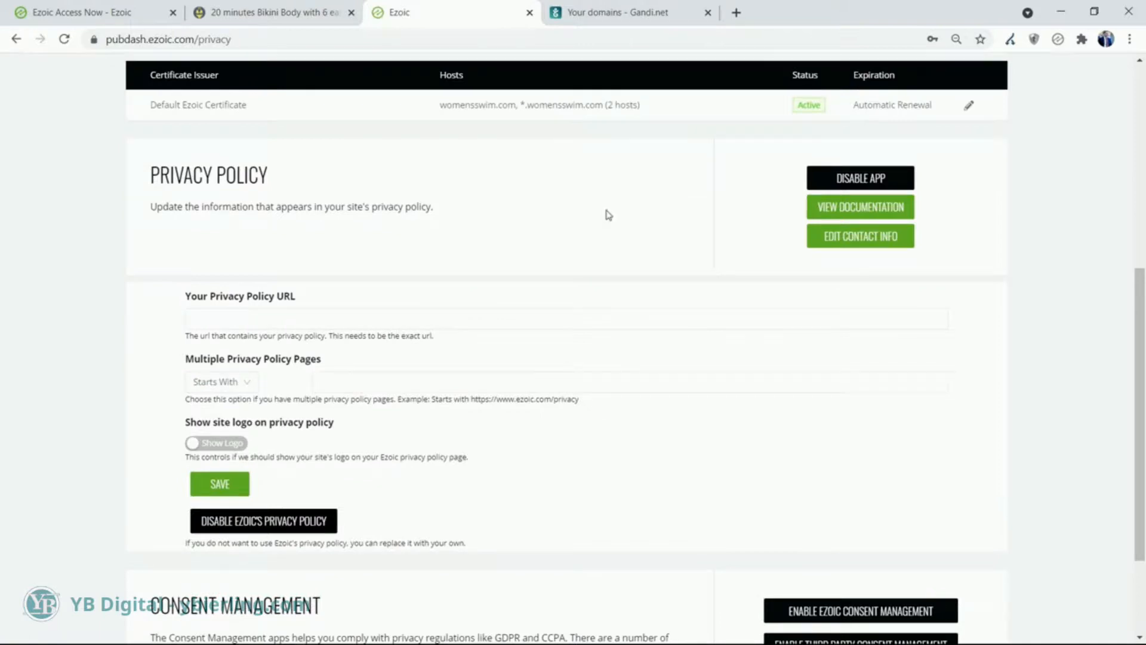
pyautogui.click(291, 13)
pyautogui.scroll(-4, 597, 298)
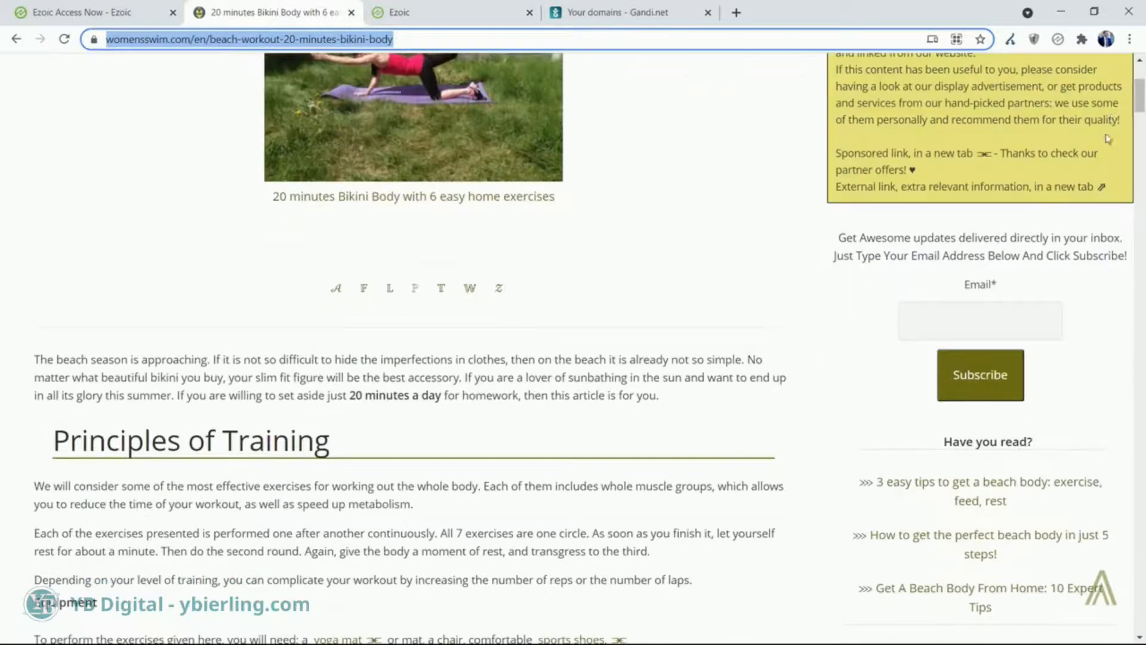
pyautogui.scroll(-20, 1108, 141)
pyautogui.rightClick(578, 636)
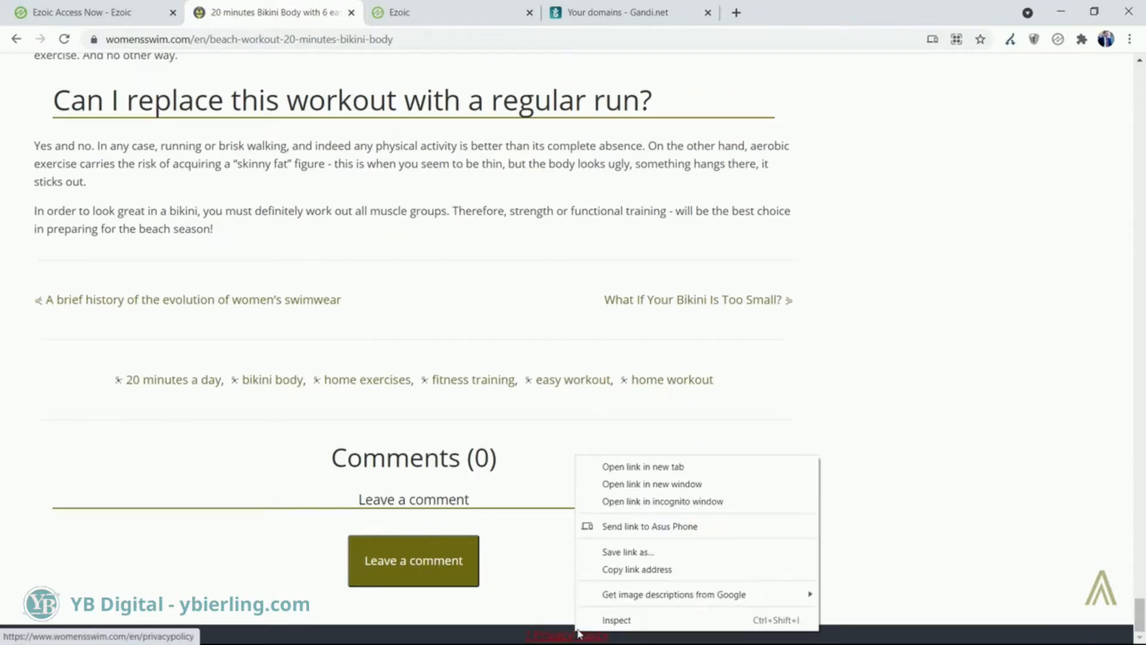
pyautogui.click(639, 576)
pyautogui.hotkey('ctrl', 'Tab')
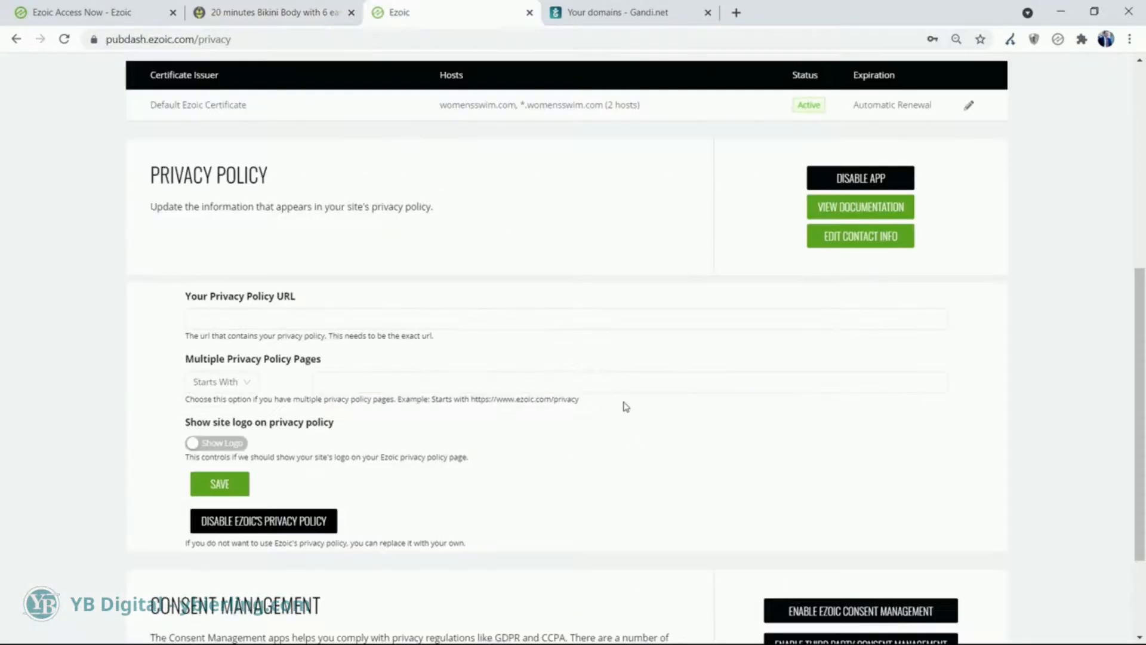
pyautogui.click(327, 318)
pyautogui.write('https://www.womensswim.com/en/privacypolicy')
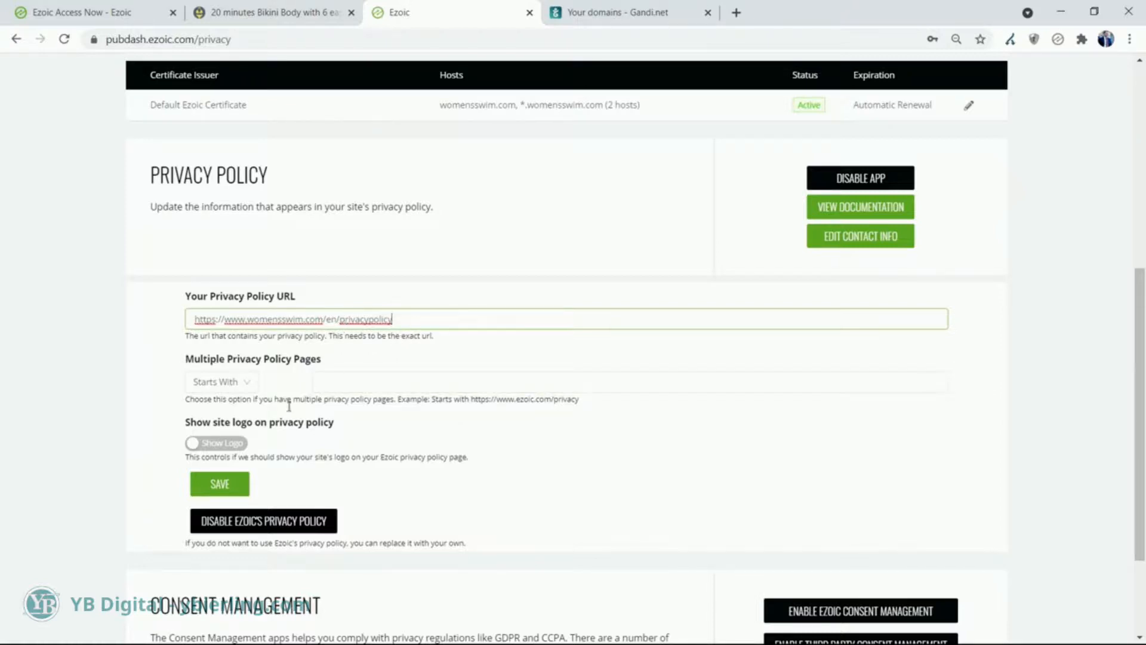
pyautogui.click(222, 483)
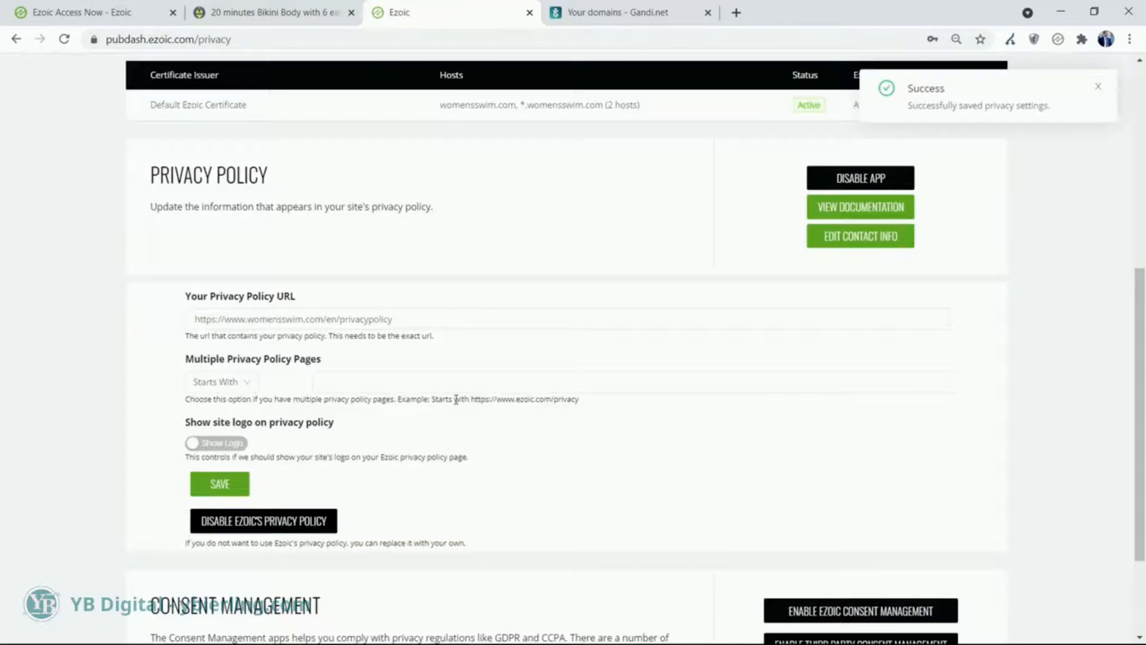
# Enable Ezoic Consent Management and choose the site's country in its General Settings.
pyautogui.scroll(-3, 457, 399)
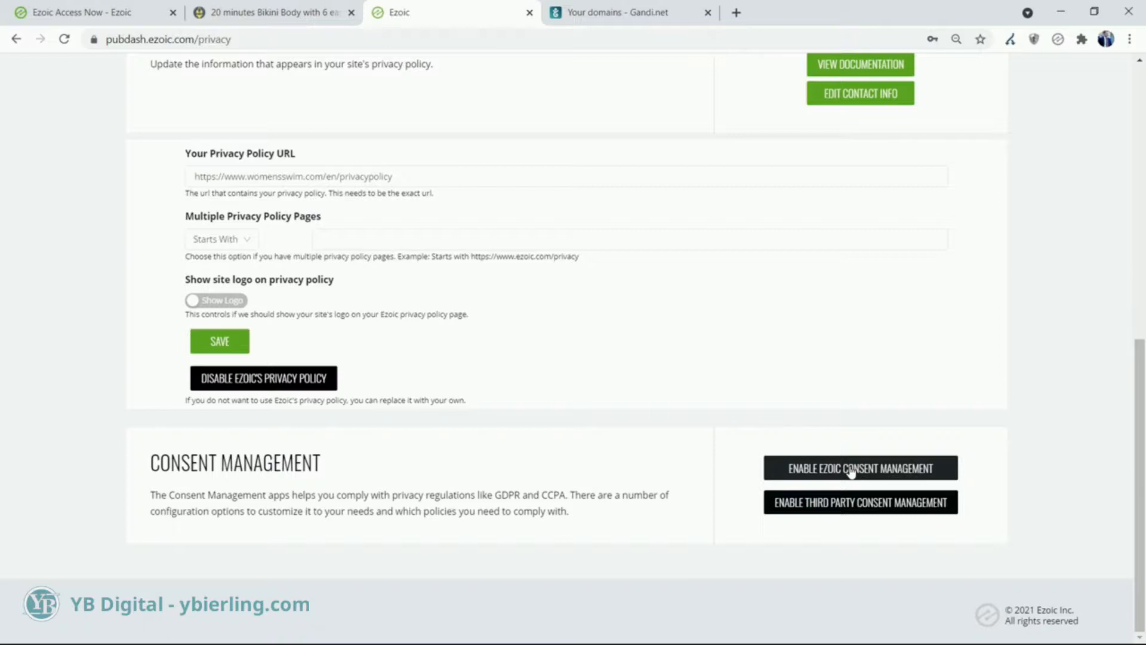
pyautogui.click(852, 470)
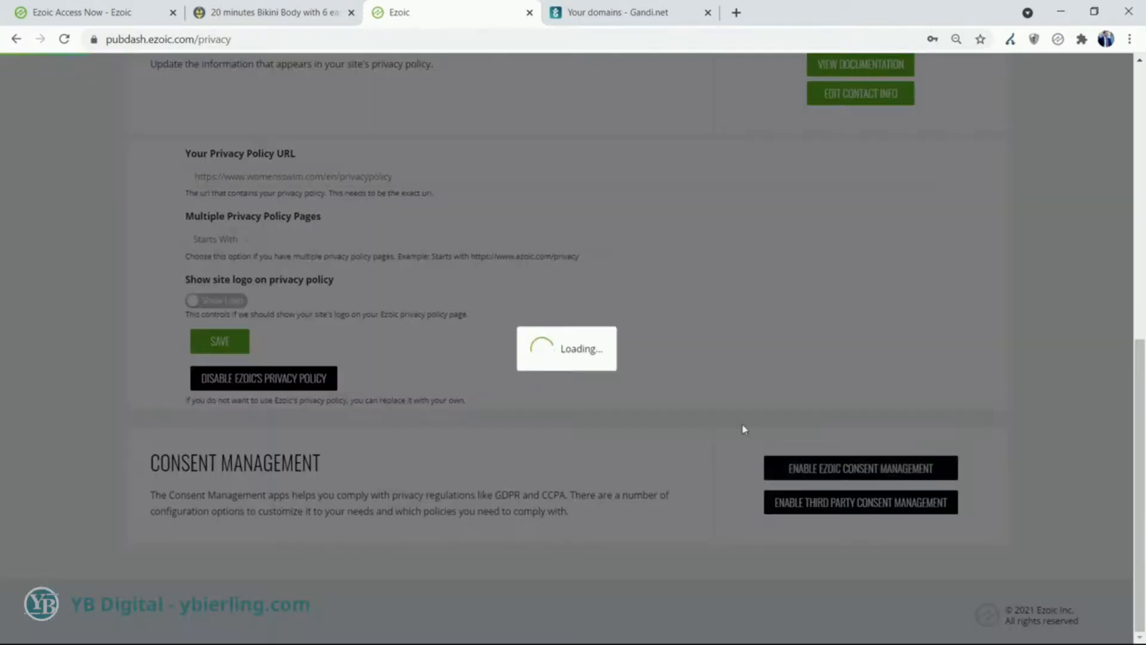
pyautogui.scroll(-4, 747, 400)
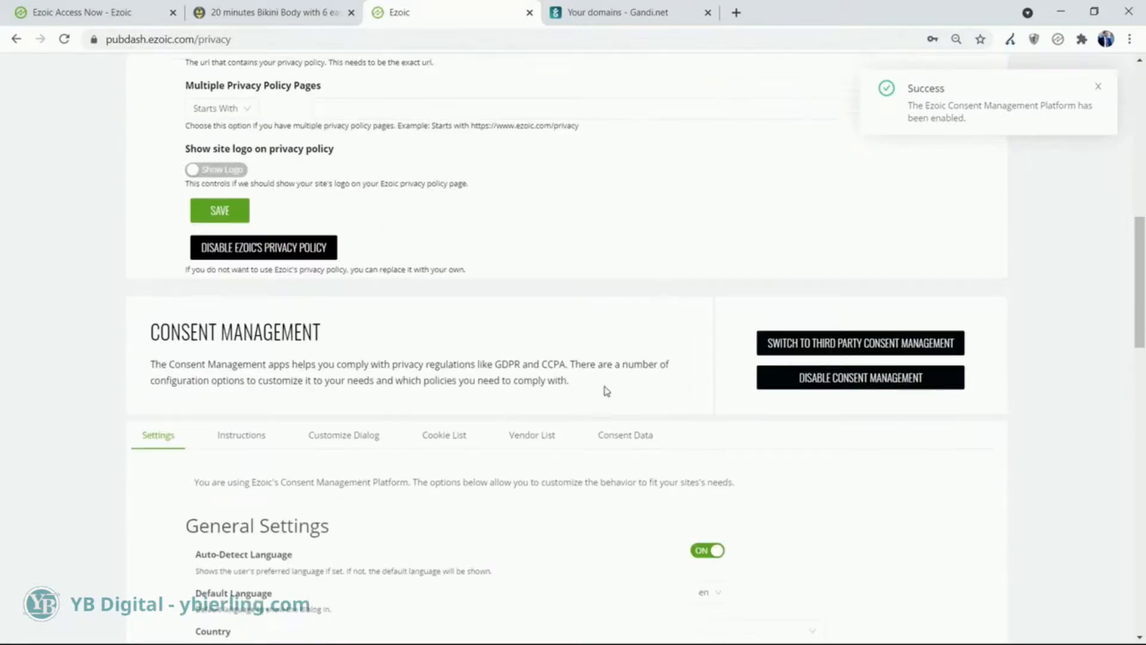
pyautogui.scroll(-5, 510, 322)
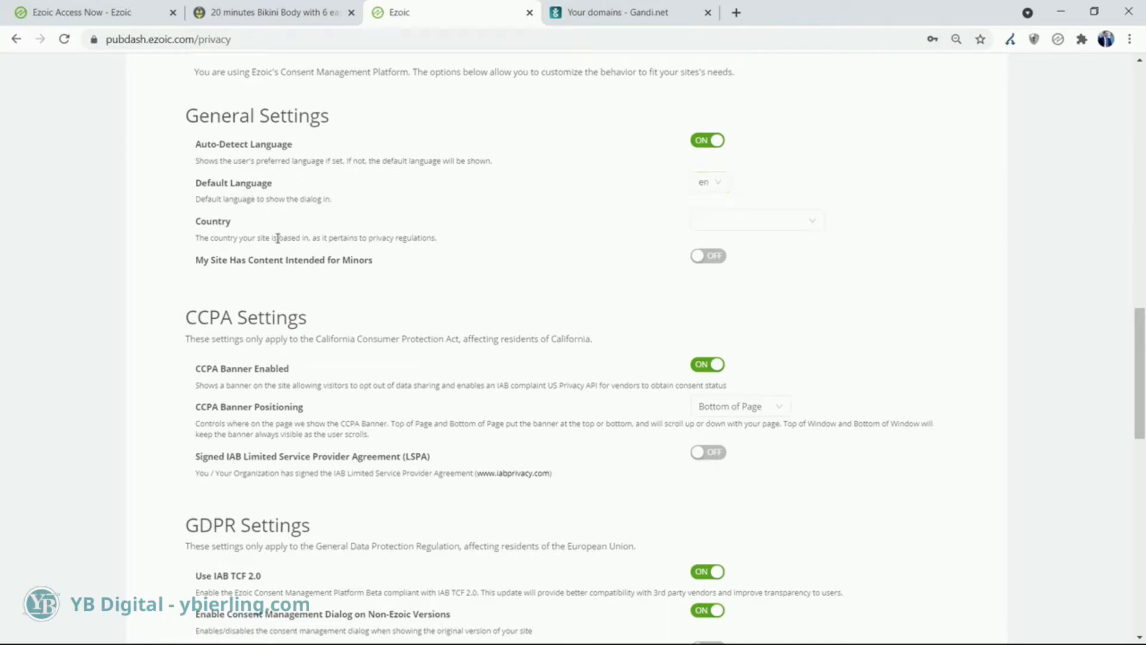
pyautogui.click(749, 224)
pyautogui.click(755, 247)
# Review the CCPA and GDPR settings and switch on the consent management dialog for AMP versions.
pyautogui.scroll(-3, 528, 260)
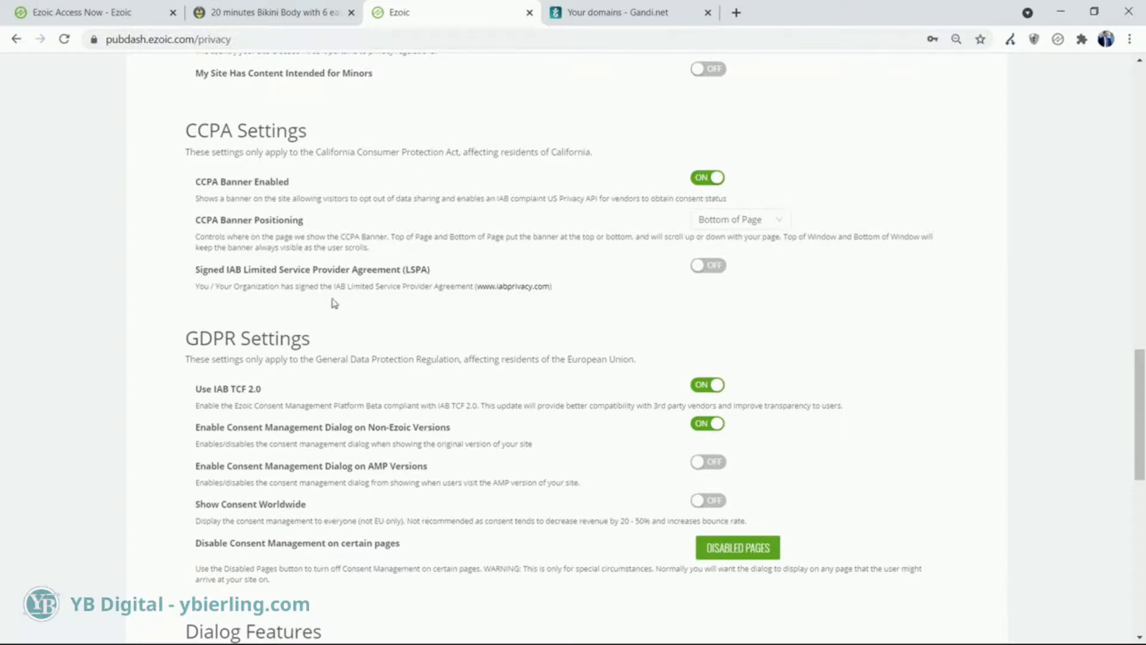
pyautogui.scroll(-2, 558, 238)
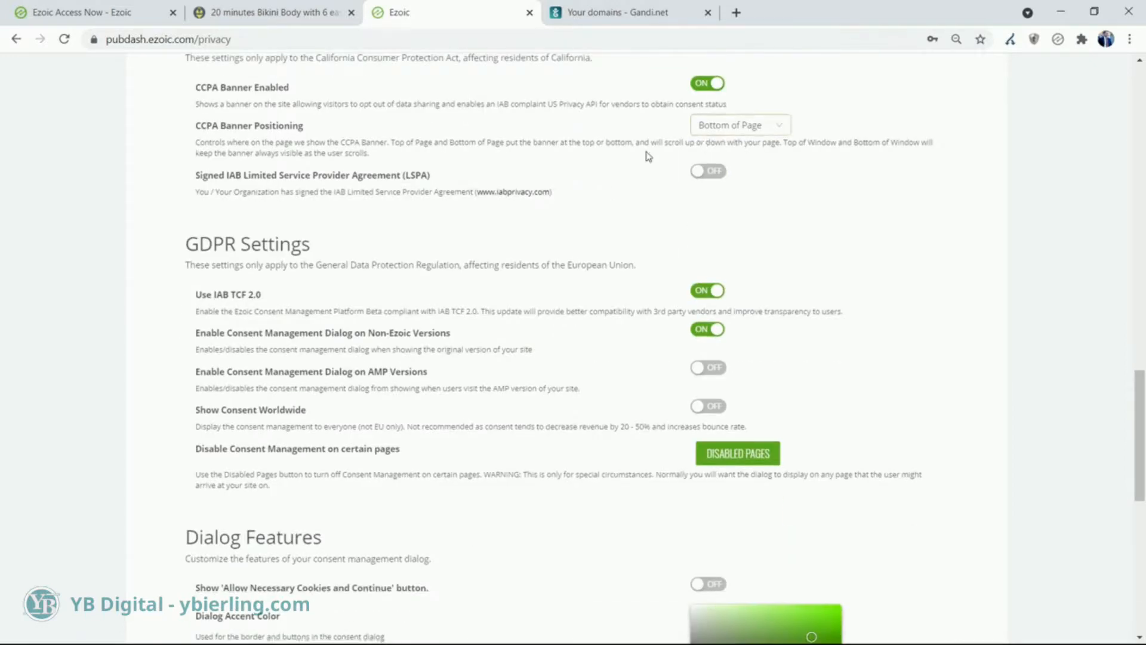
pyautogui.scroll(-2, 428, 174)
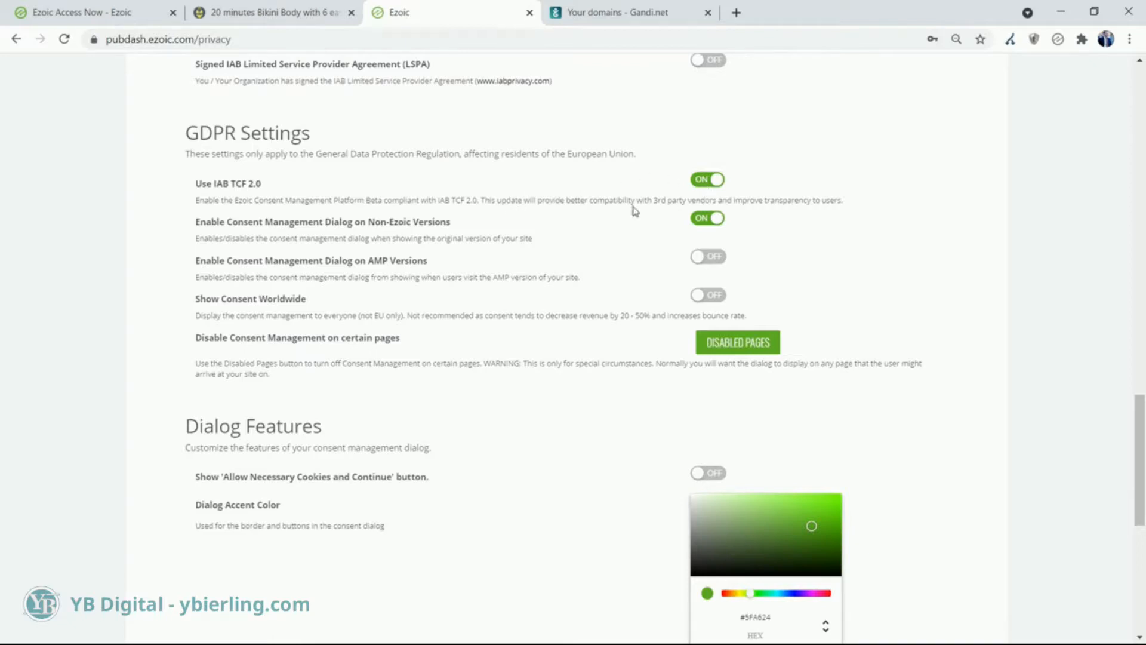
pyautogui.click(709, 263)
pyautogui.scroll(-3, 511, 302)
pyautogui.scroll(-3, 515, 302)
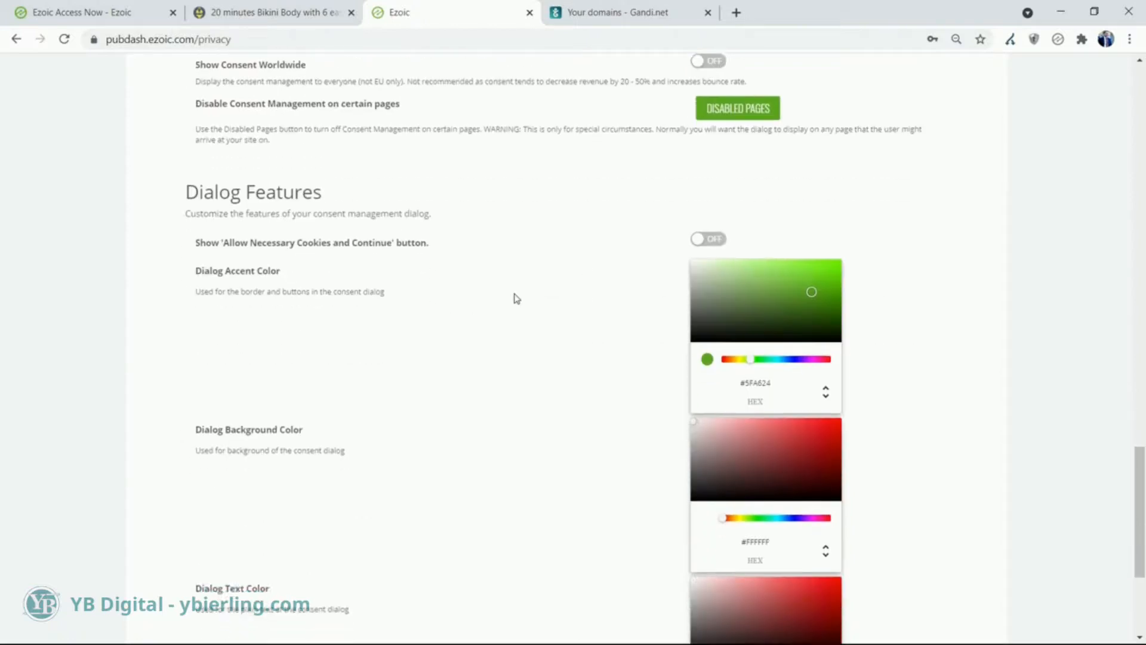
# Change the consent dialog's accent color to yellow #D6D715 and save the consent management settings.
pyautogui.scroll(-1, 529, 199)
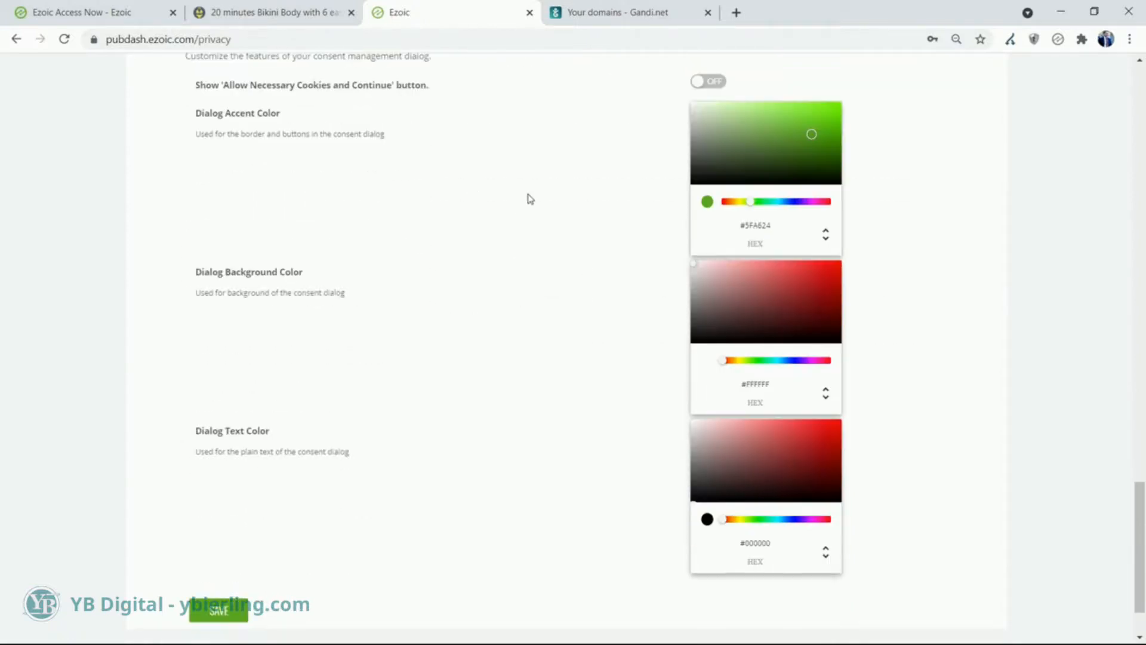
pyautogui.scroll(1, 529, 194)
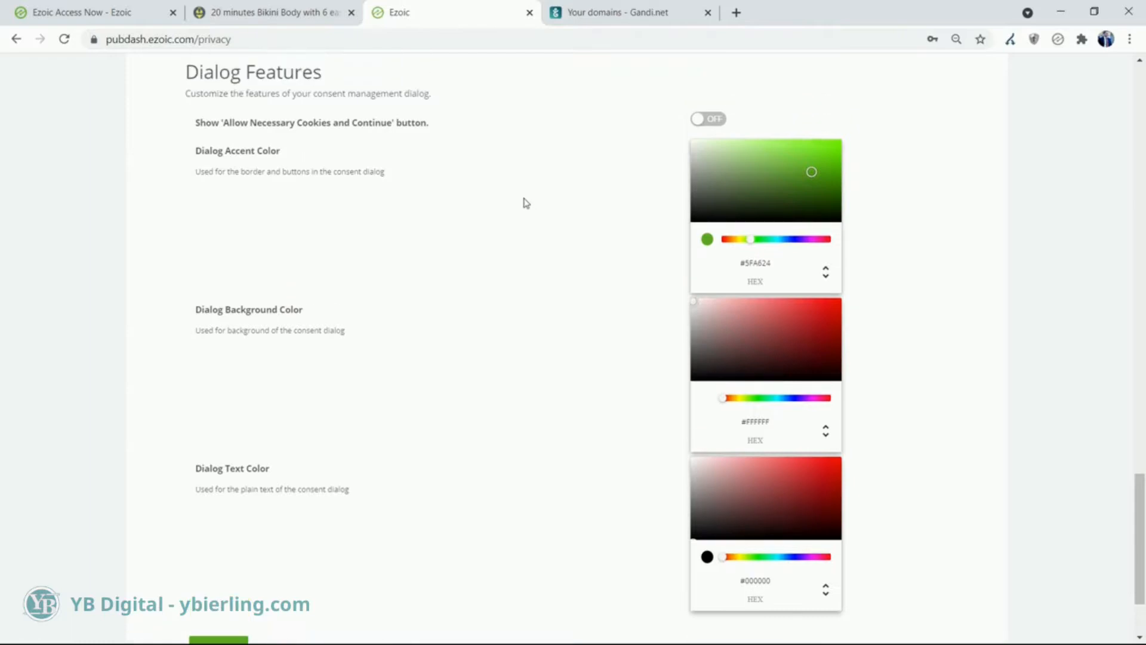
pyautogui.click(742, 245)
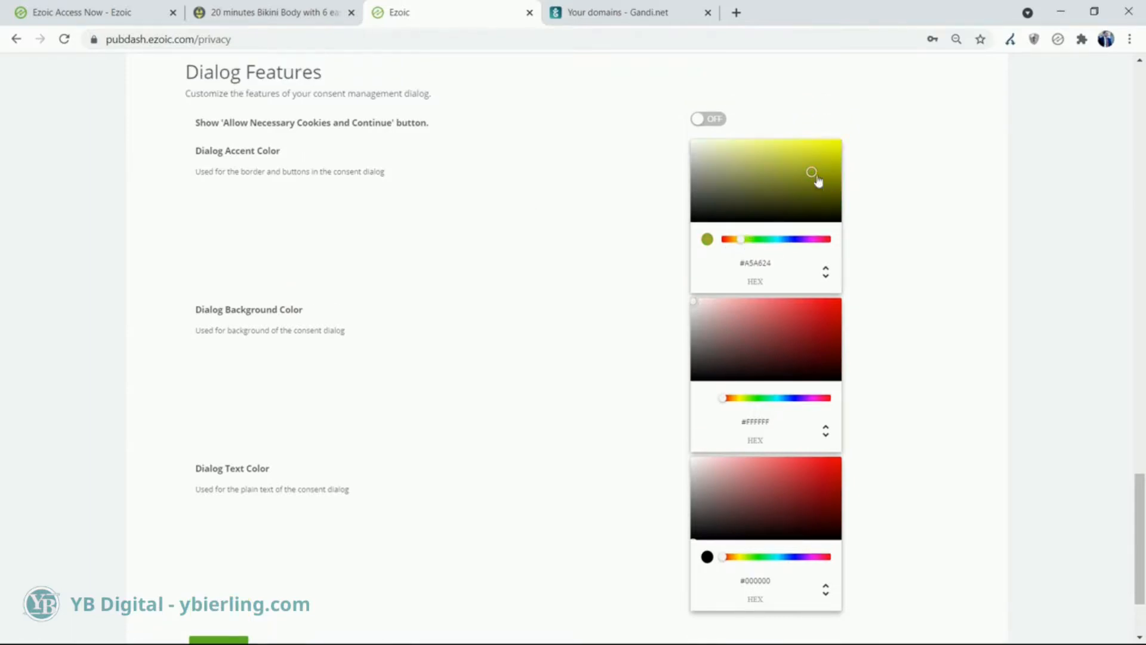
pyautogui.moveTo(811, 177); pyautogui.dragTo(829, 156)
pyautogui.scroll(-1, 505, 190)
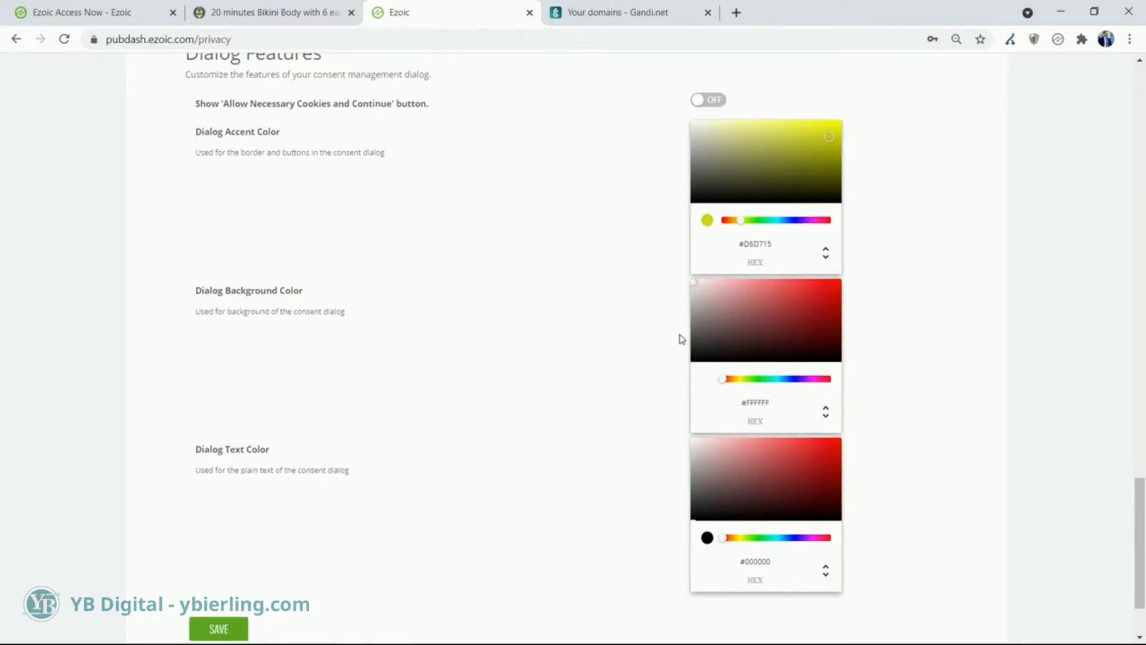
pyautogui.scroll(-2, 658, 422)
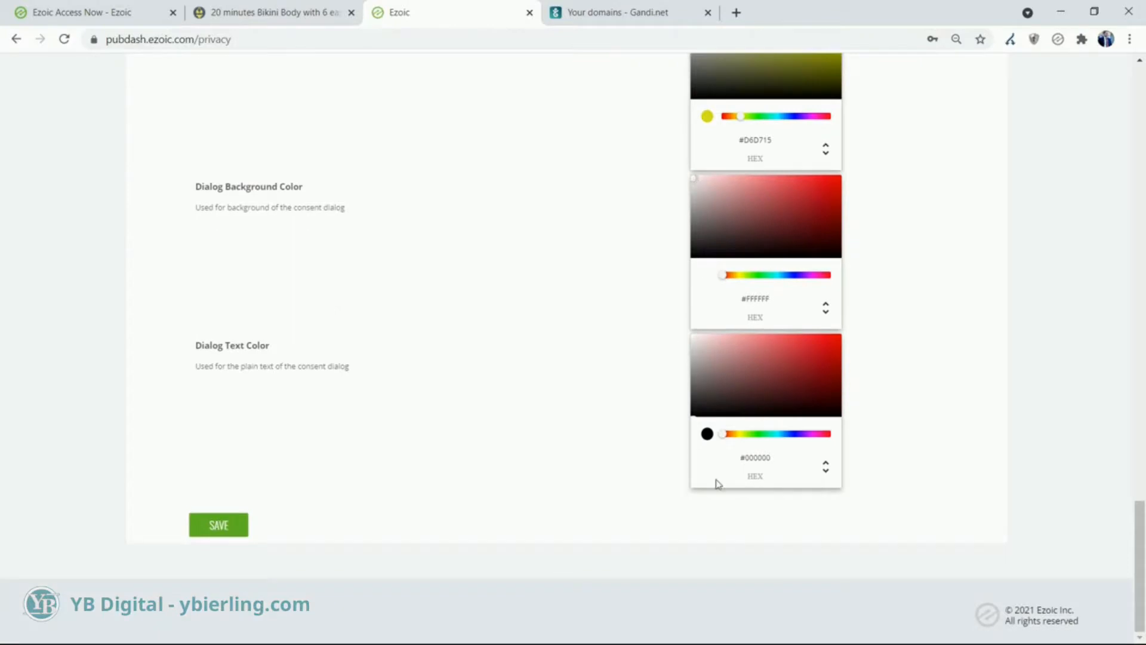
pyautogui.click(226, 533)
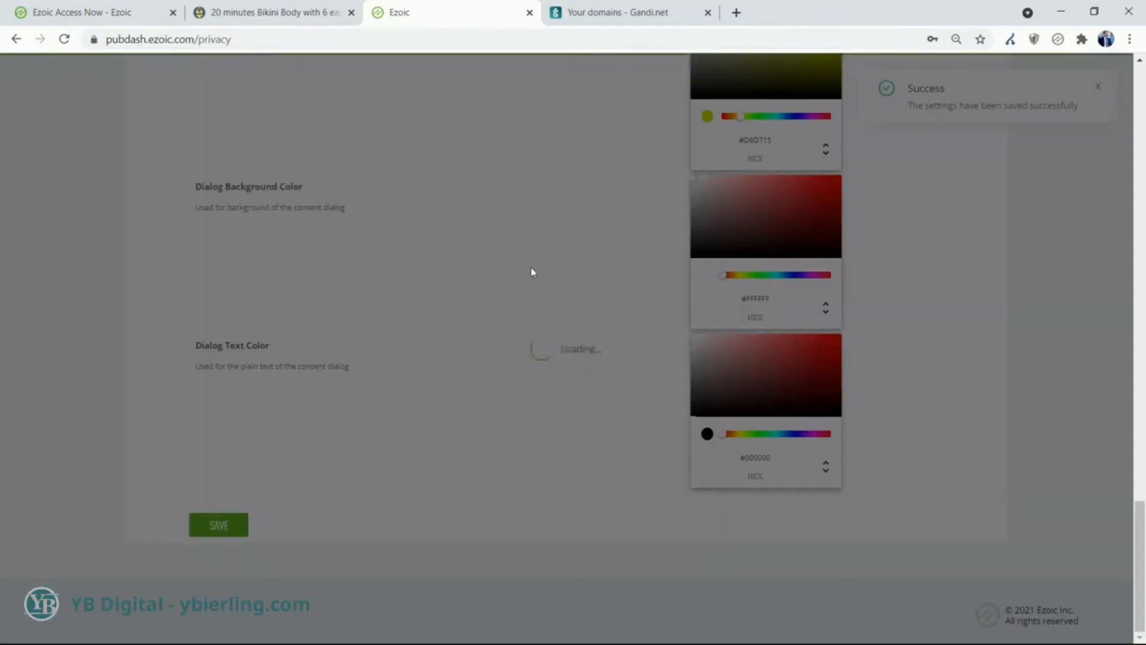
# Reload the bikini body article on womensswim.com and open the site's home page to check for the consent dialog.
pyautogui.click(277, 12)
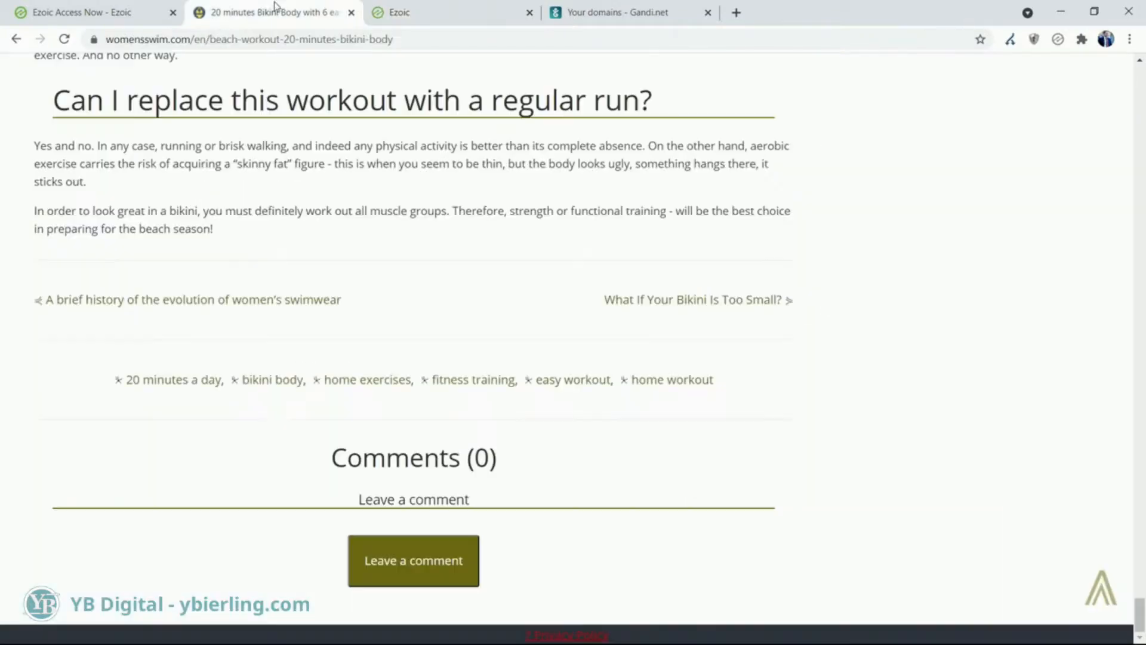
pyautogui.click(64, 39)
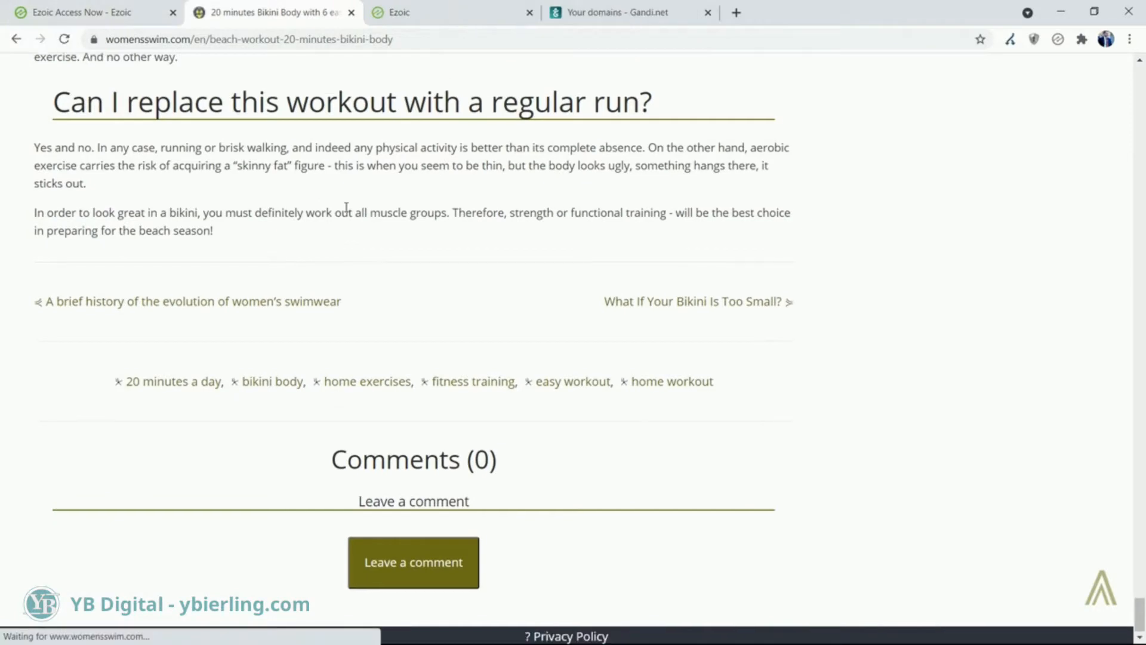
pyautogui.moveTo(1140, 615); pyautogui.dragTo(1141, 43)
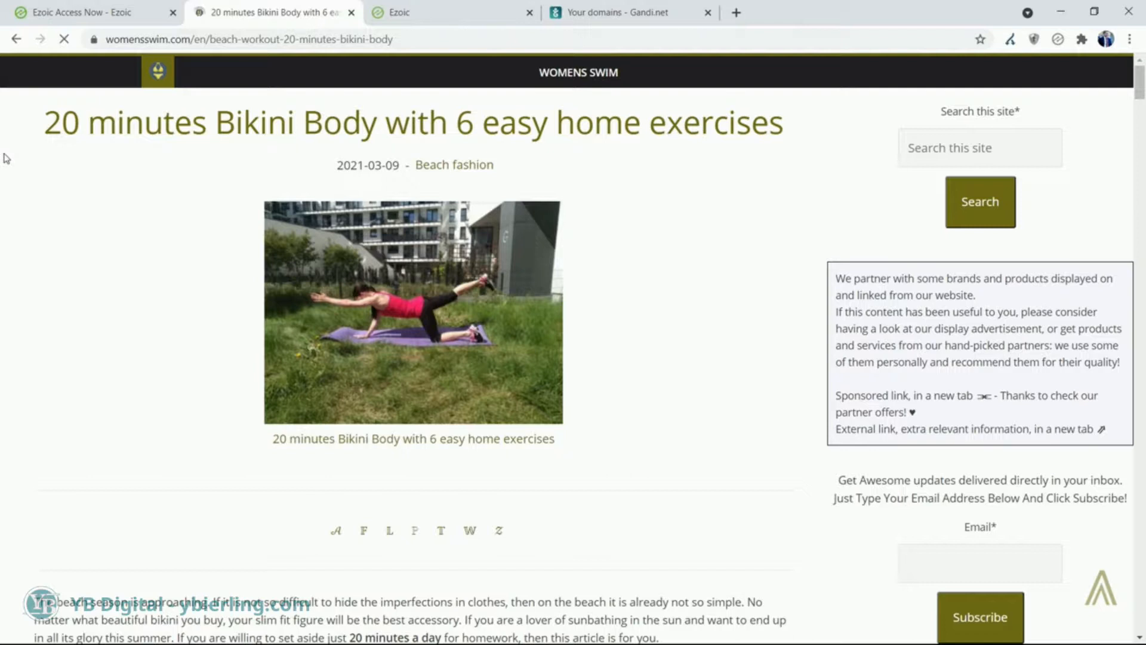
pyautogui.click(159, 71)
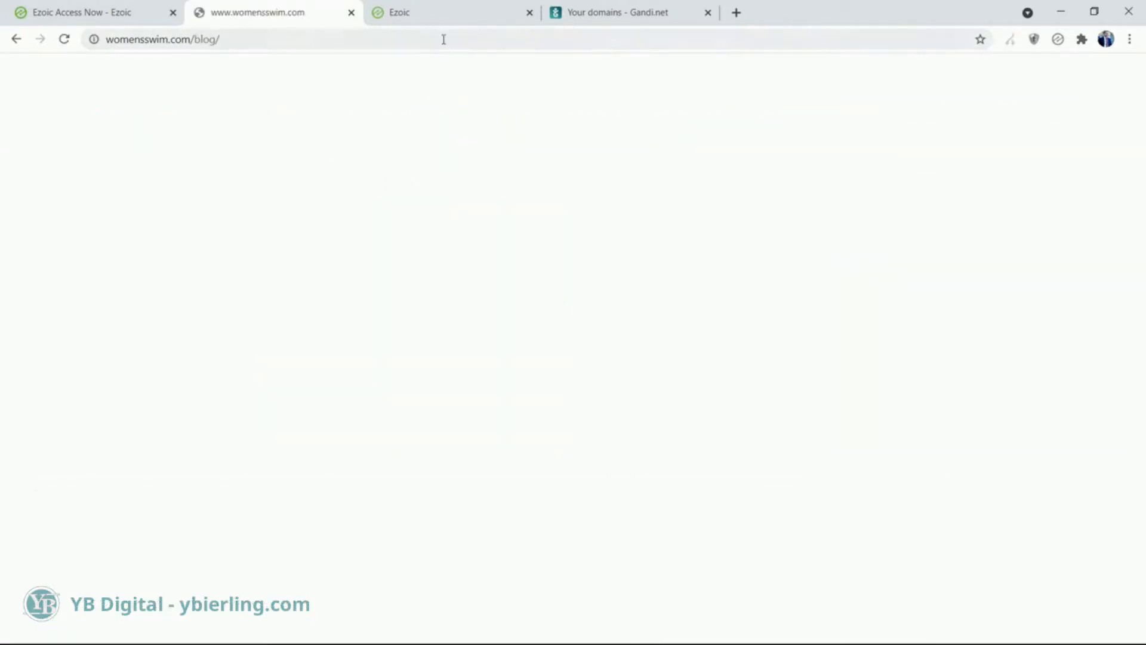
pyautogui.click(23, 41)
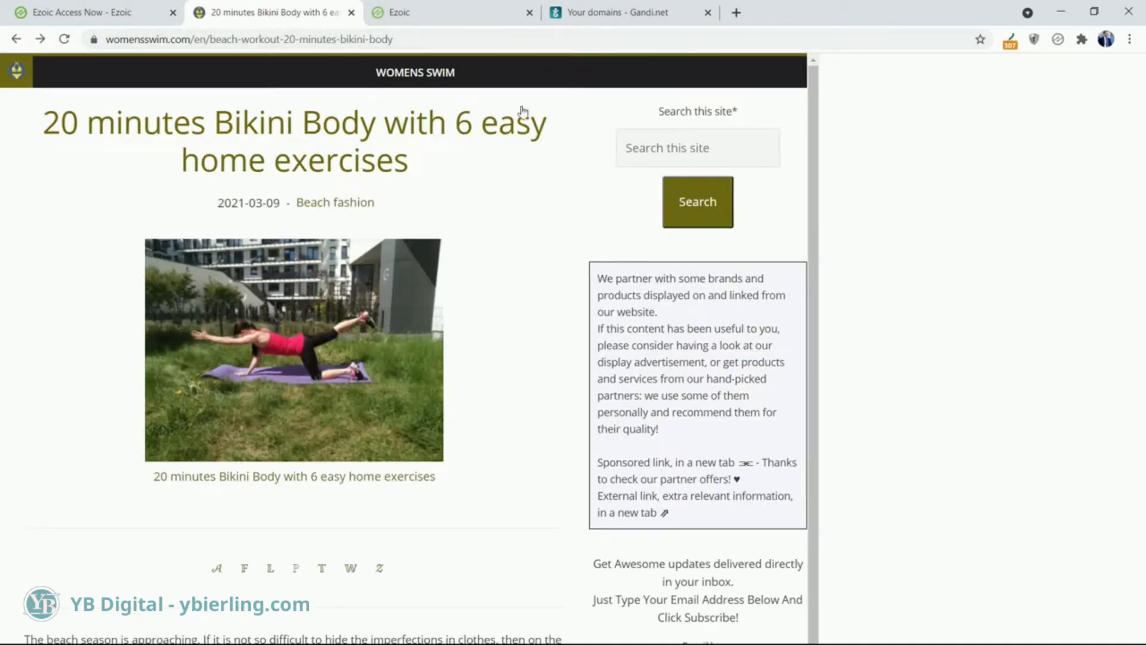
pyautogui.click(438, 75)
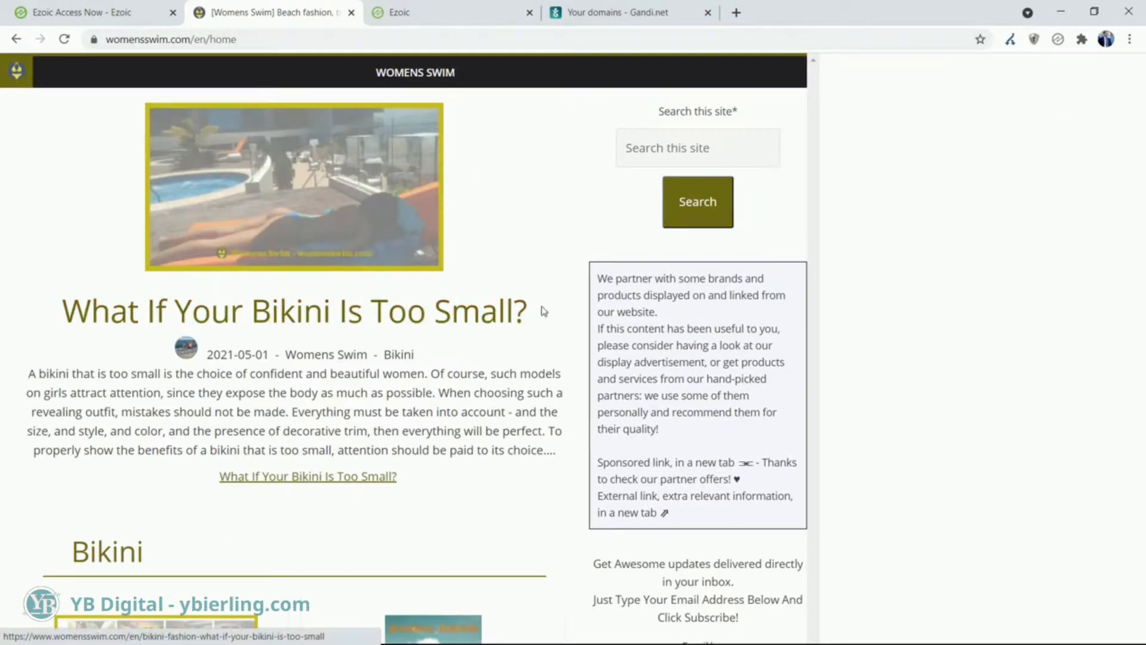
# Return to Ezoic's Privacy page and save the consent management settings again.
pyautogui.click(411, 8)
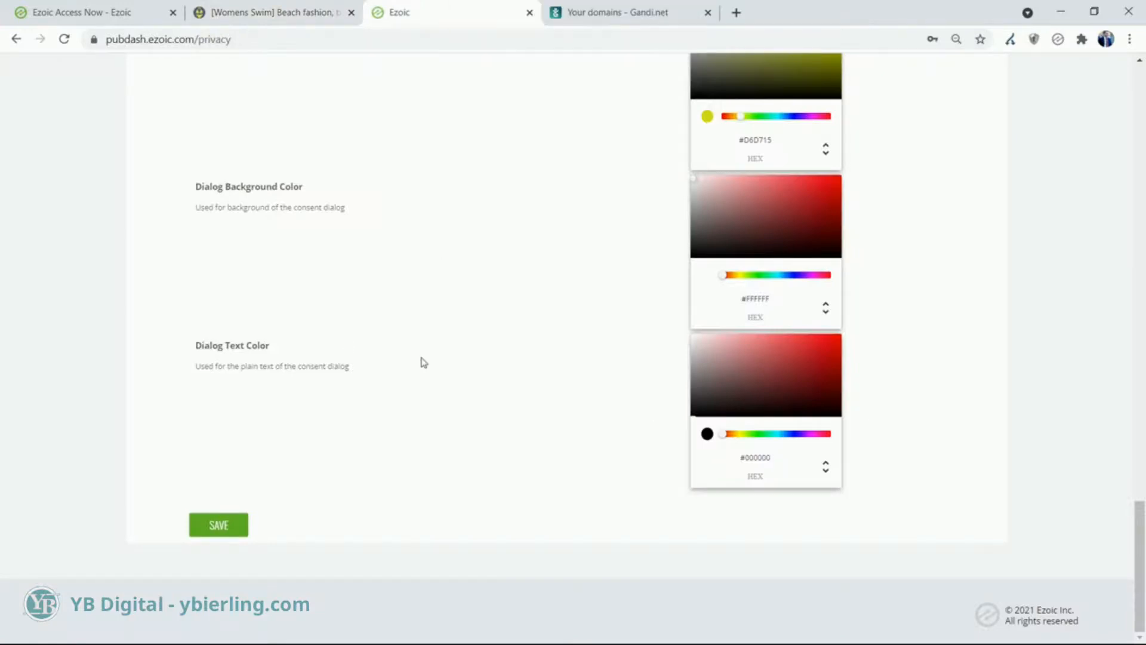
pyautogui.scroll(7, 440, 391)
pyautogui.scroll(-7, 328, 399)
pyautogui.click(220, 533)
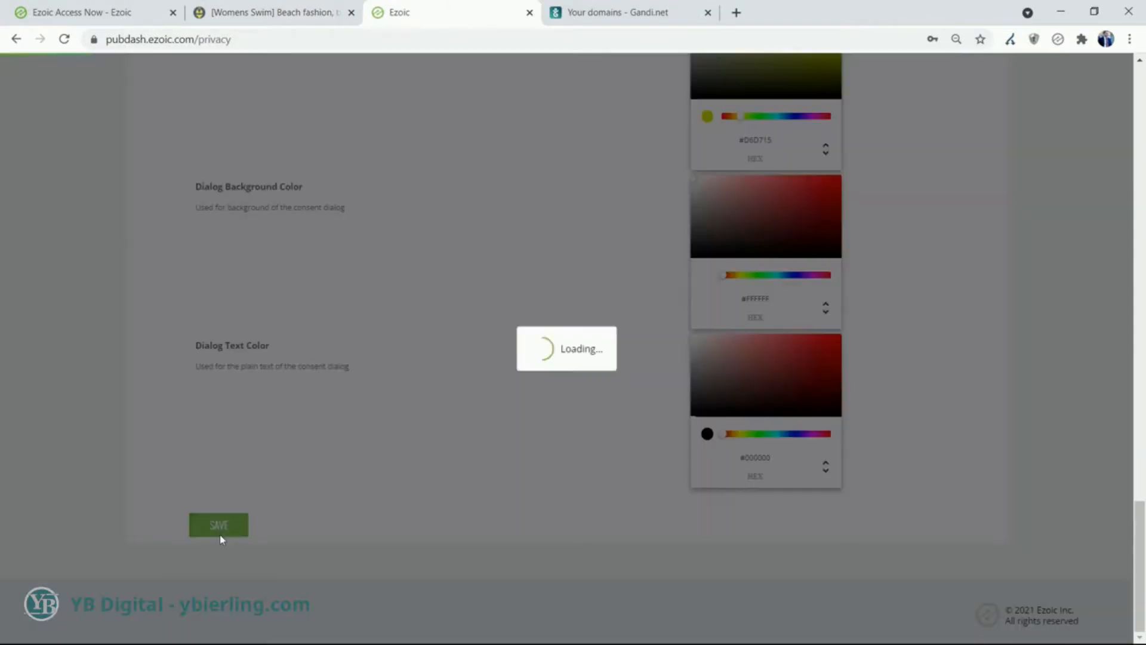
# Look over Ezoic's Design page and the script, excluded pages, logo, menu and objectionable content options on the Content page.
pyautogui.scroll(12, 394, 412)
pyautogui.scroll(6, 410, 362)
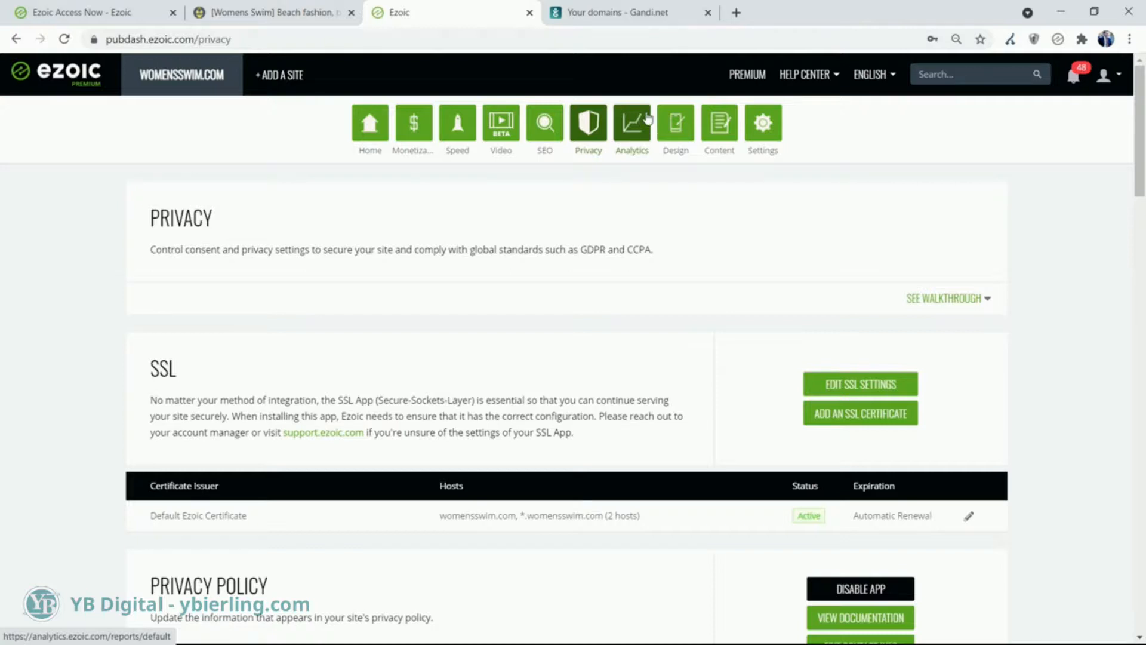
pyautogui.click(676, 128)
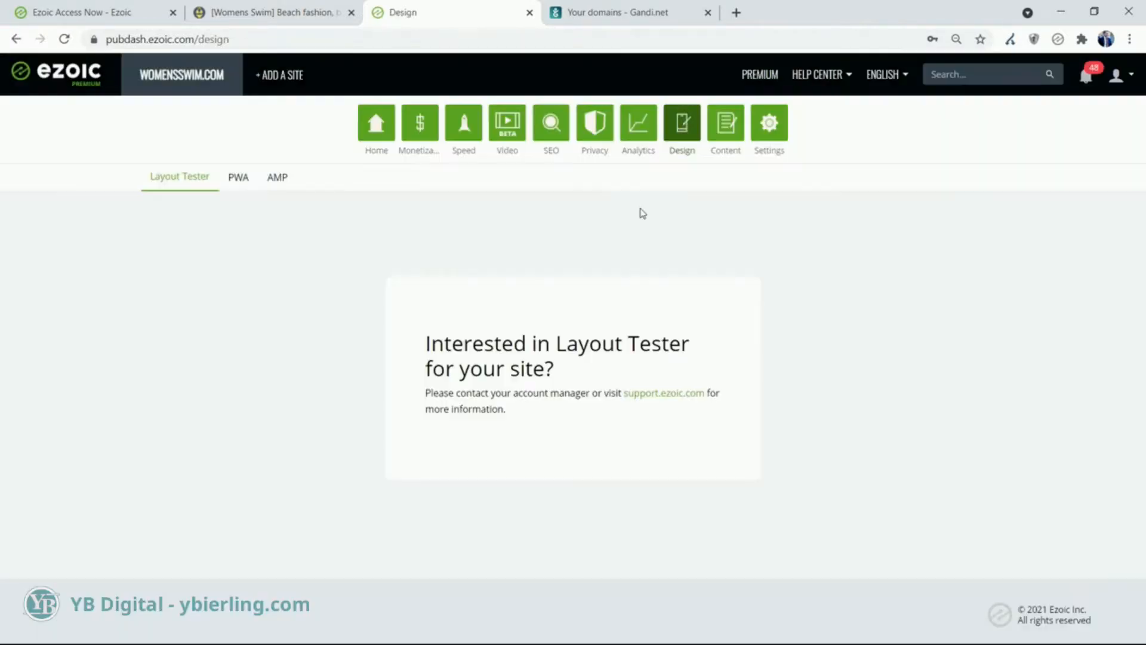
pyautogui.click(721, 142)
pyautogui.scroll(-8, 678, 237)
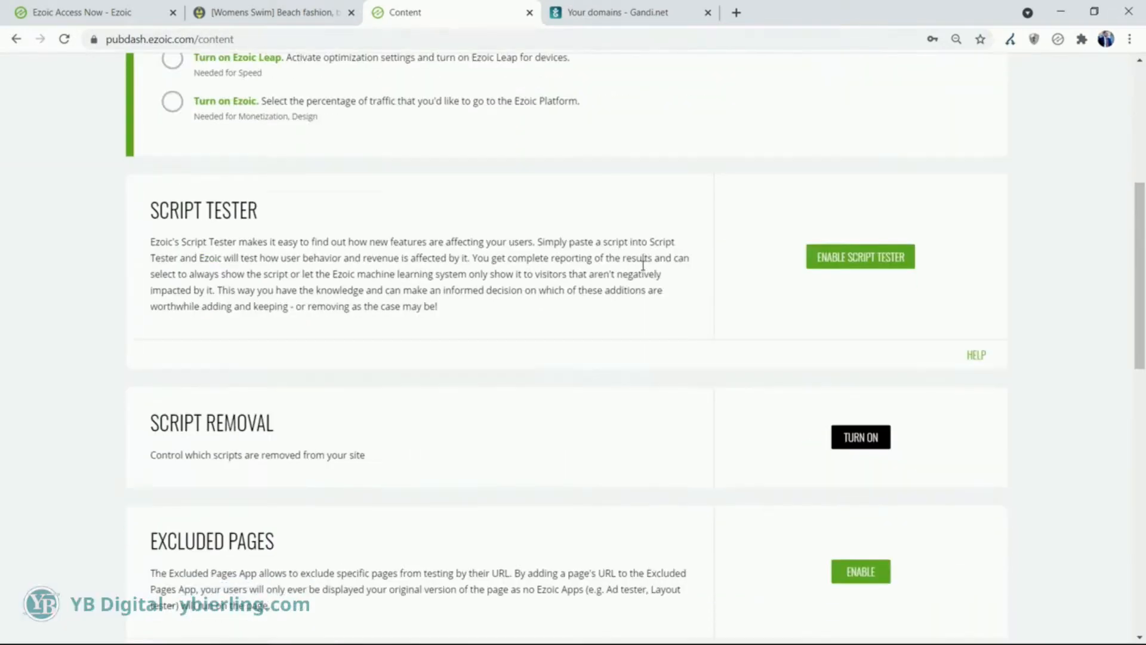
pyautogui.scroll(-3, 669, 278)
pyautogui.scroll(-5, 668, 282)
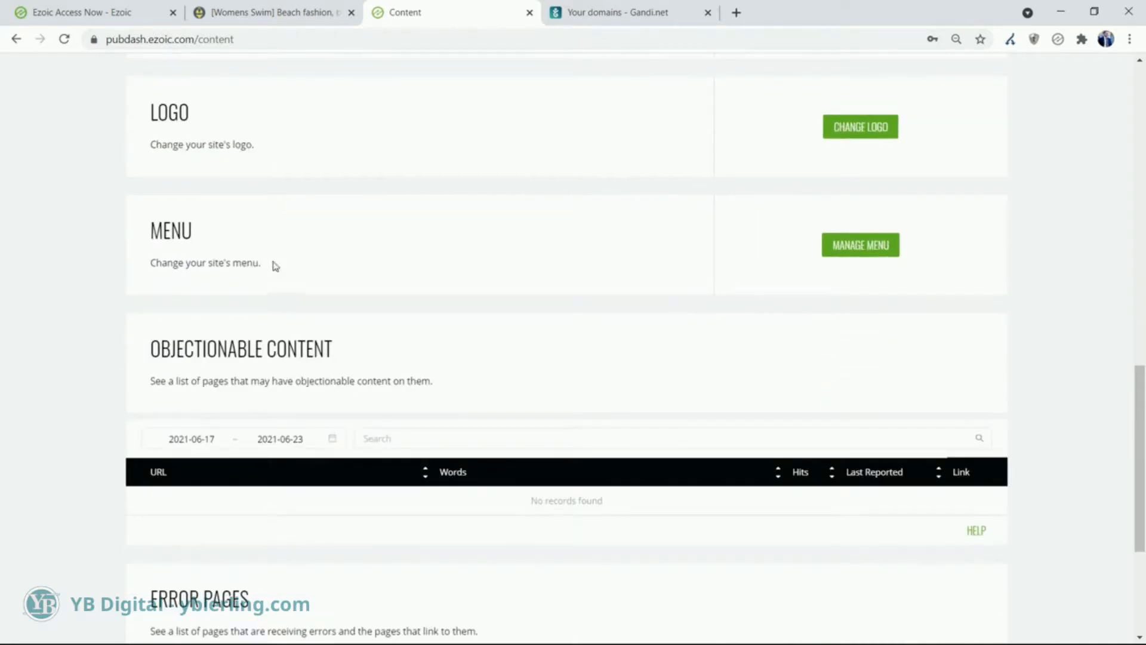
pyautogui.scroll(-4, 579, 256)
pyautogui.scroll(20, 575, 245)
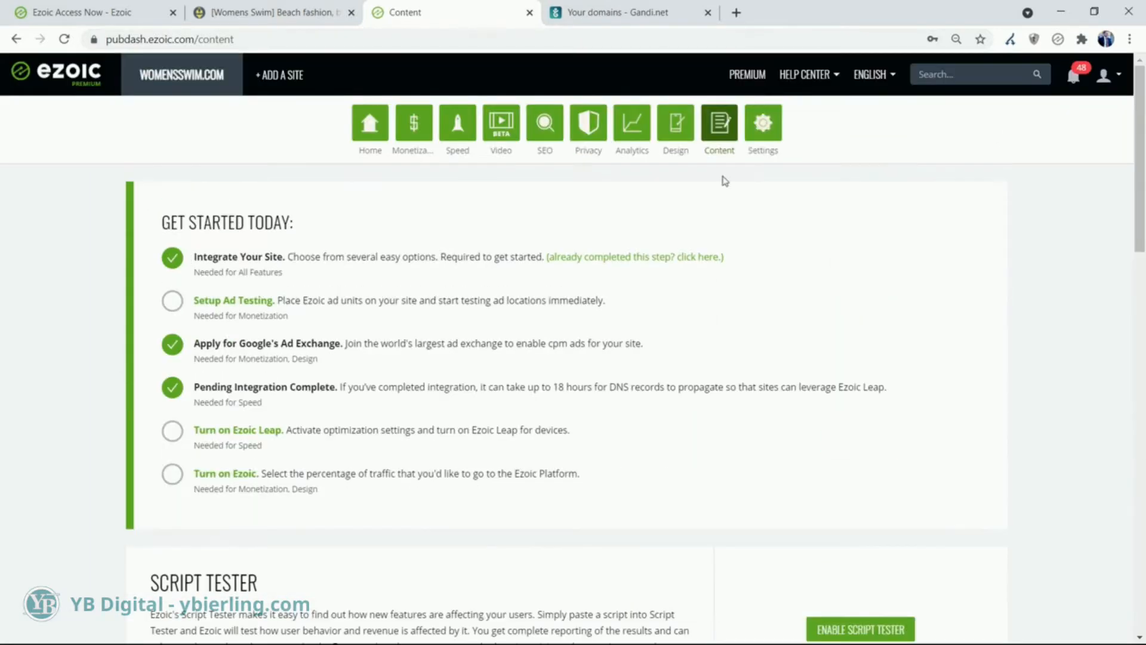
# In Ezoic's Settings, open the Turn On Ezoic site settings and enable desktop, tablet and mobile.
pyautogui.click(763, 123)
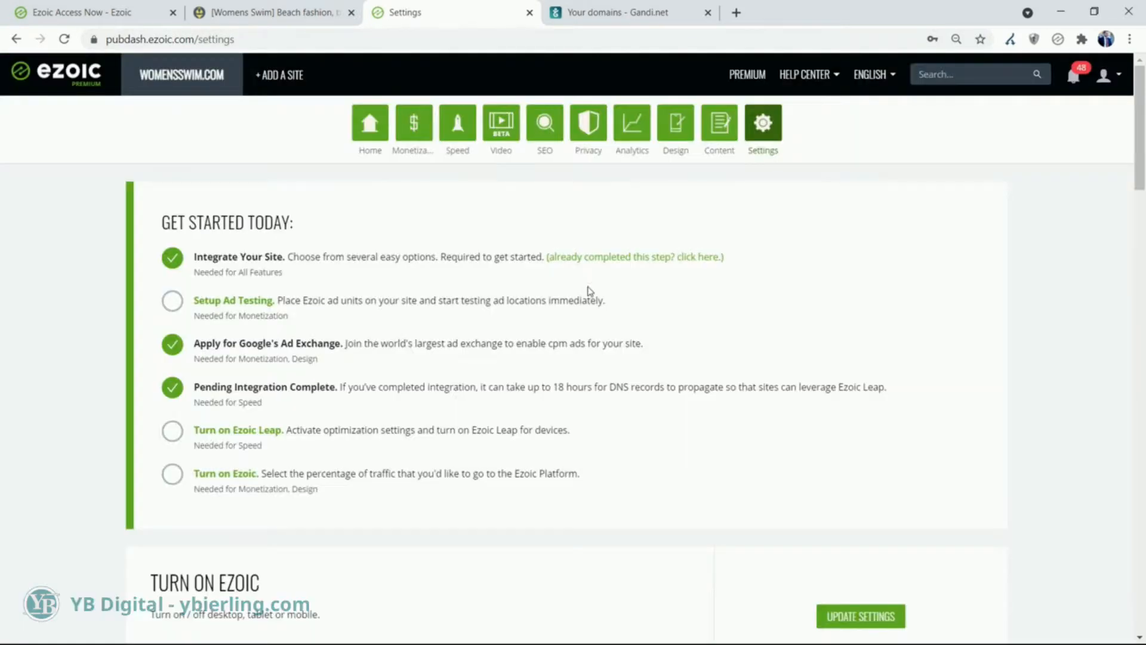
pyautogui.scroll(-5, 593, 302)
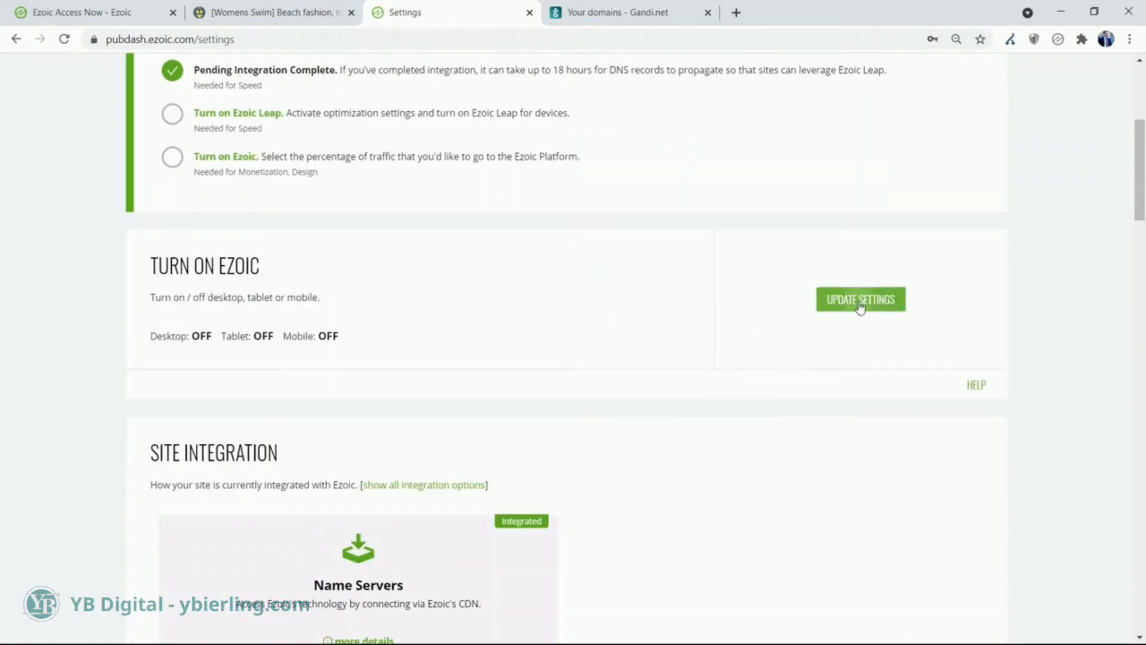
pyautogui.click(860, 302)
pyautogui.click(456, 302)
pyautogui.click(456, 345)
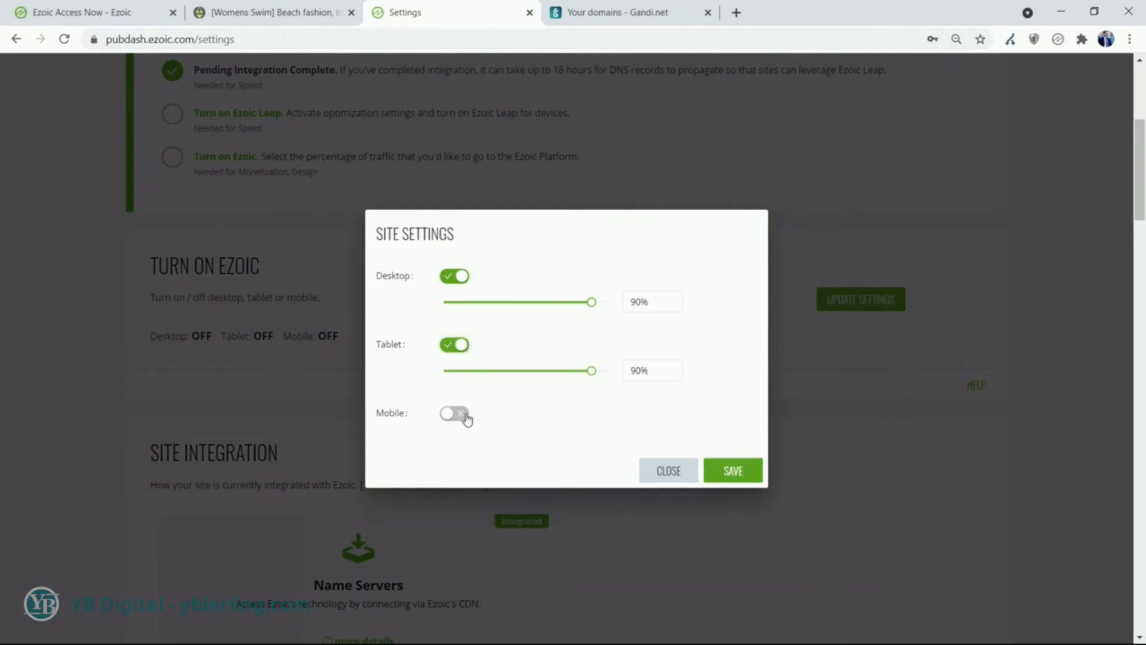
pyautogui.click(467, 419)
# Set the desktop, tablet and mobile traffic percentages to 100% each and save the site settings.
pyautogui.moveTo(651, 289); pyautogui.dragTo(567, 292)
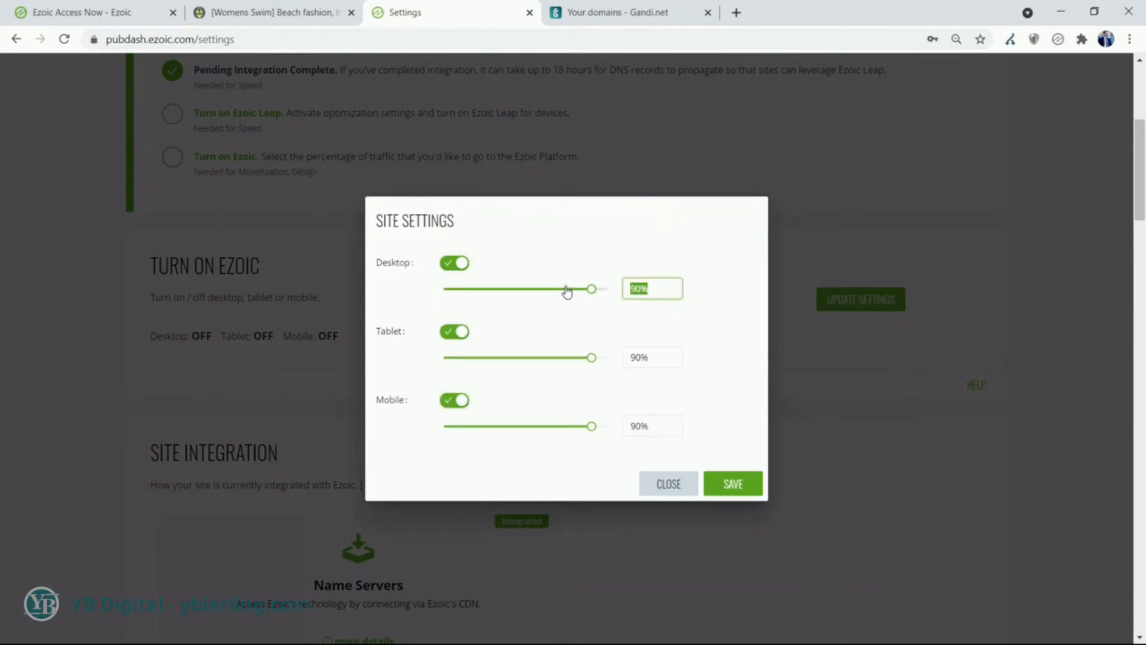
pyautogui.write('100')
pyautogui.press('Tab')
pyautogui.write('100')
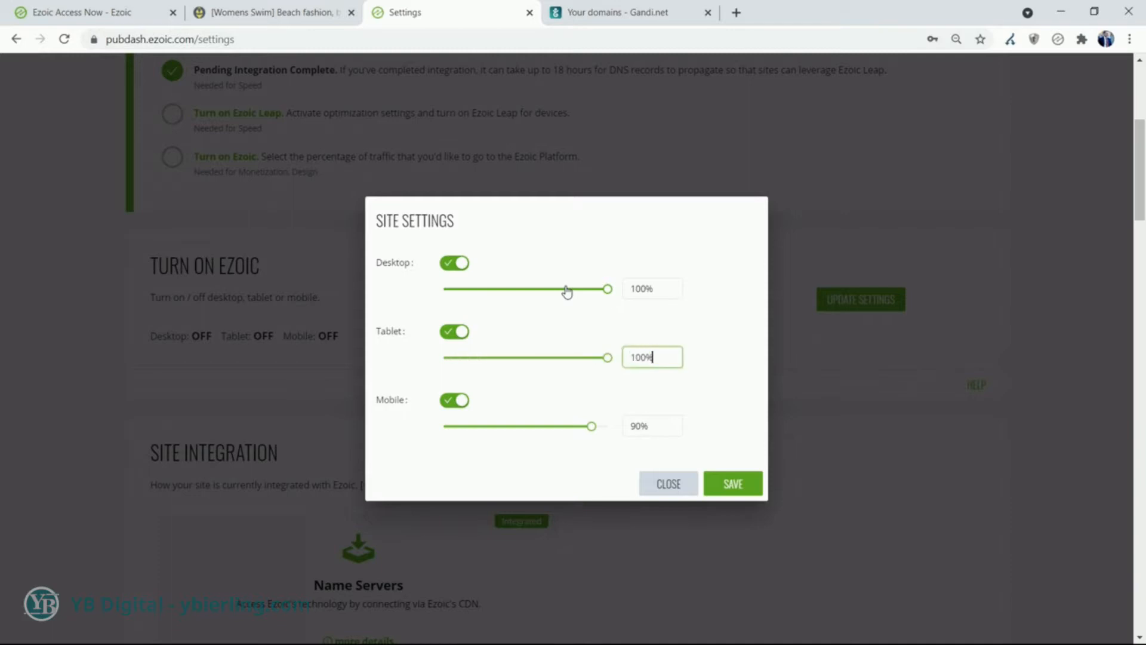
pyautogui.press('Tab')
pyautogui.write('100')
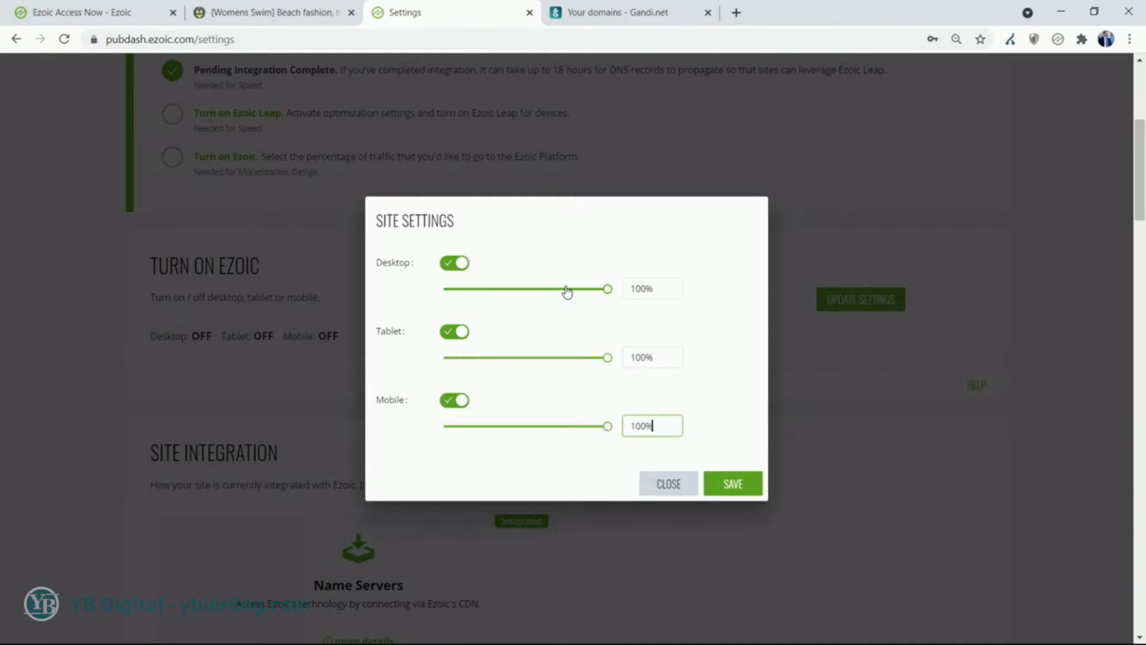
pyautogui.click(749, 487)
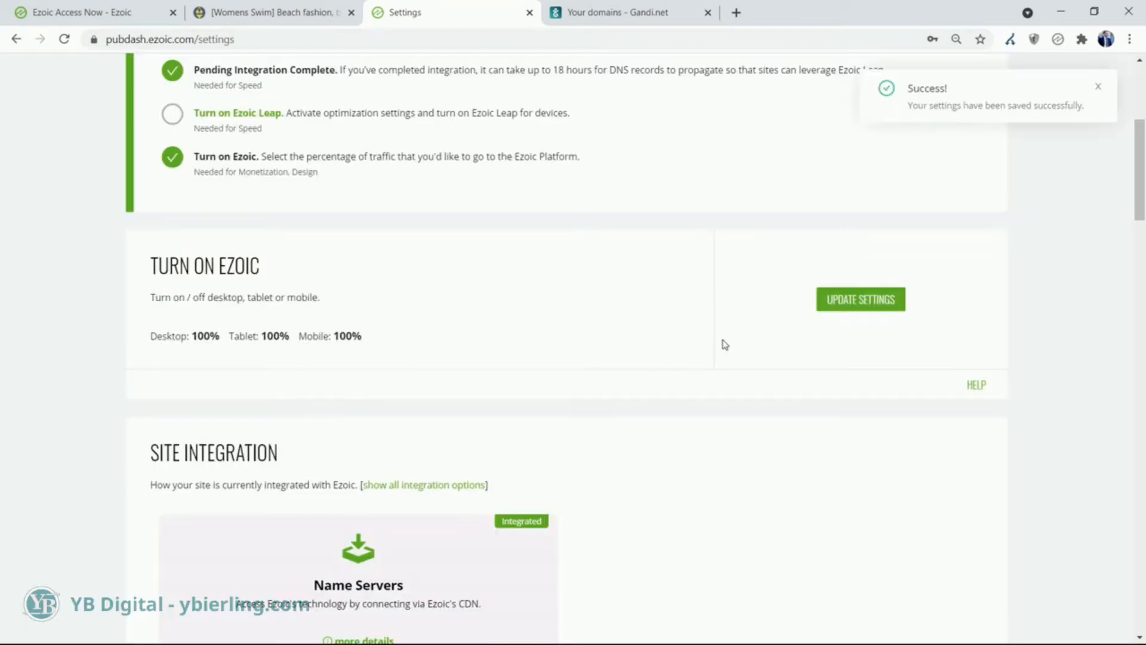
# Review the site integration and optimization goals, and activate Cloudflare via the Ezoic account.
pyautogui.scroll(-7, 675, 233)
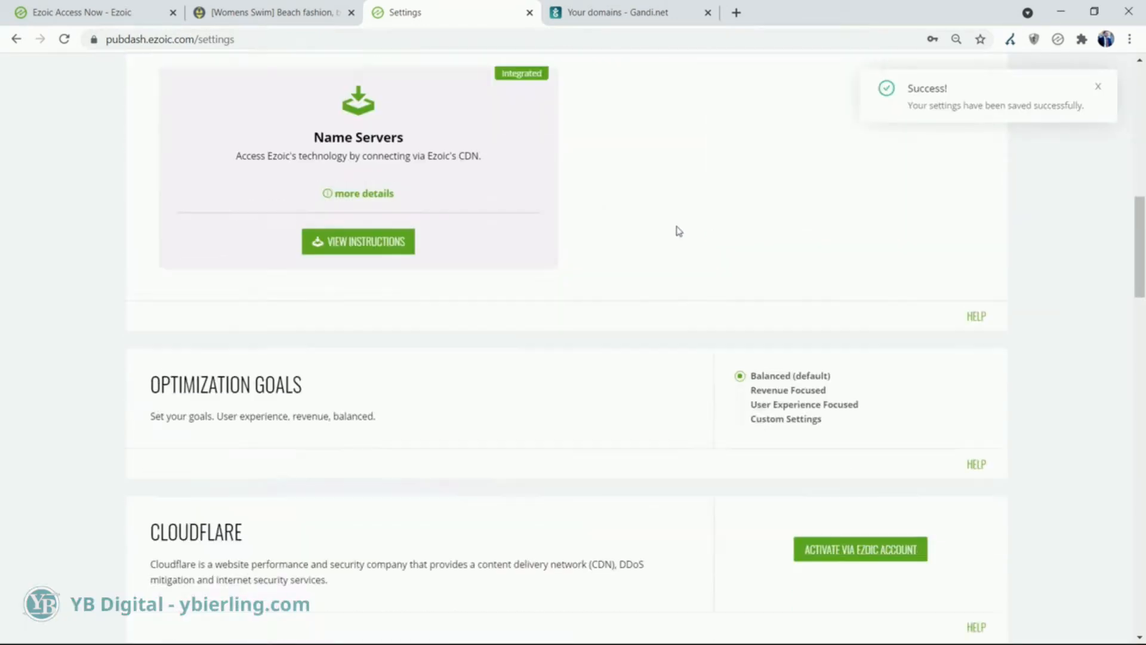
pyautogui.scroll(-7, 687, 233)
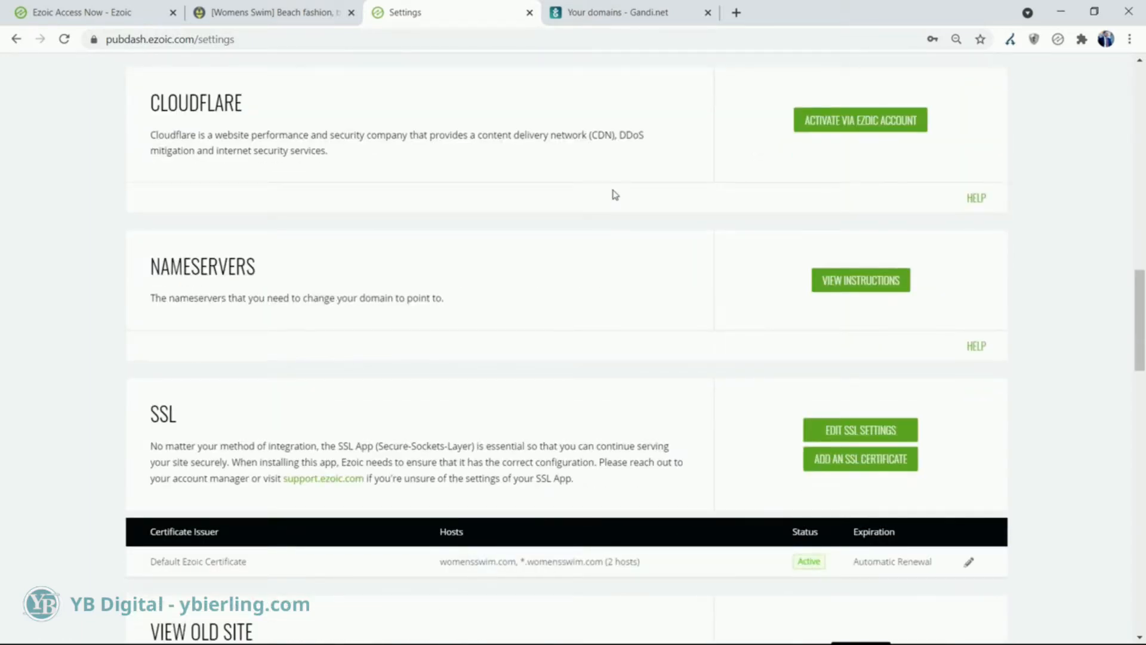
pyautogui.scroll(2, 565, 302)
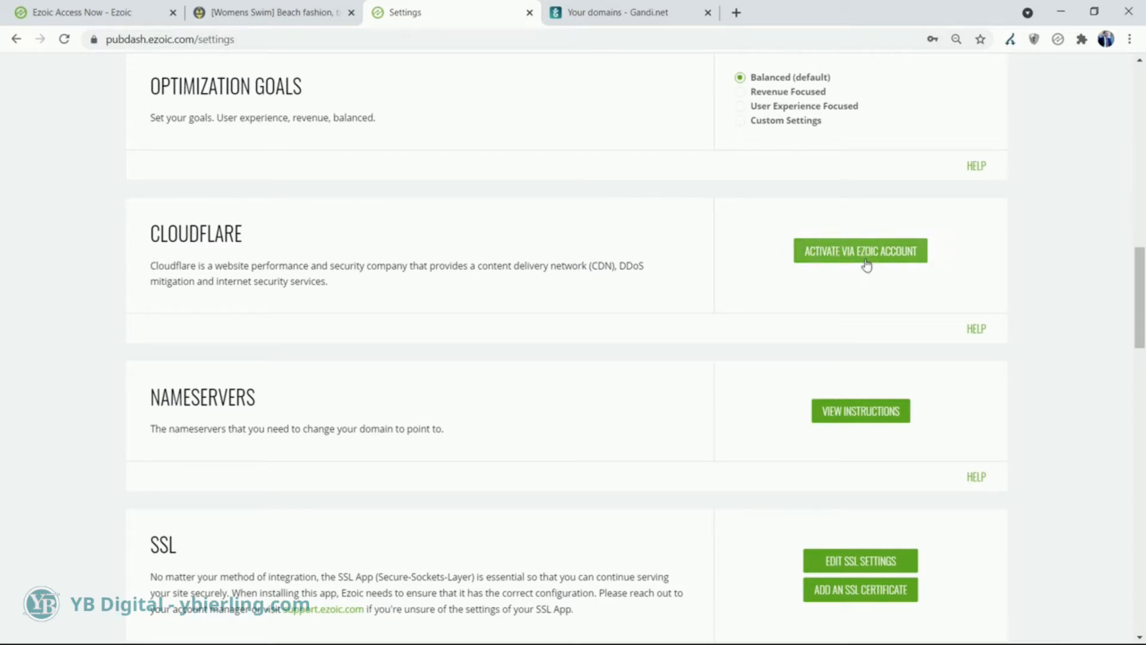
pyautogui.click(837, 254)
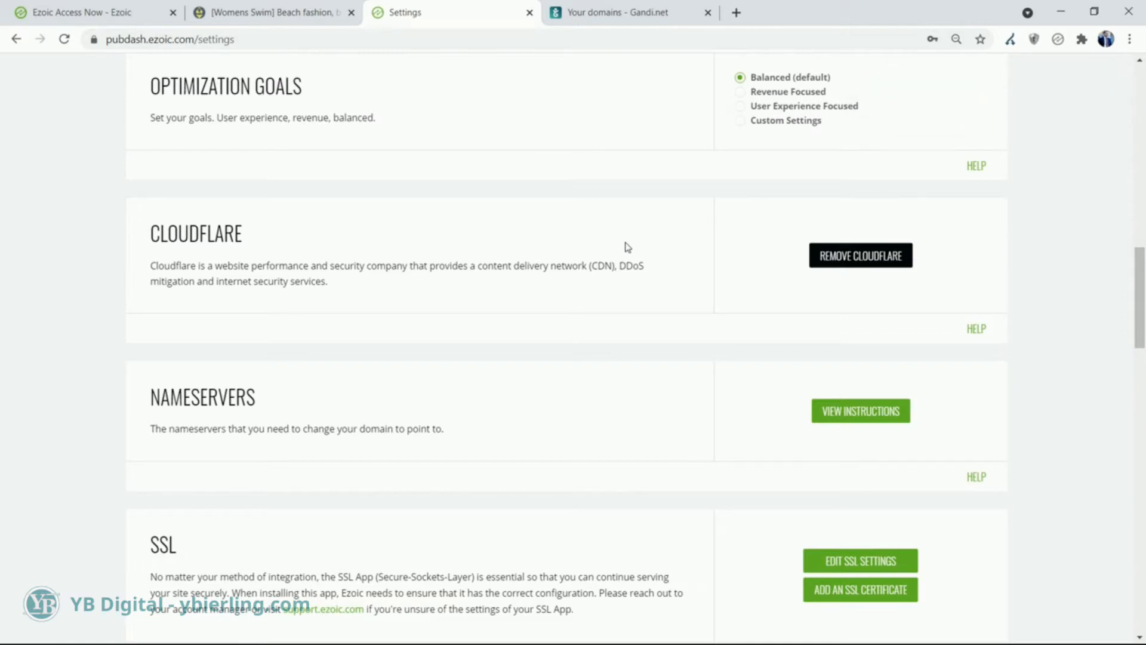
pyautogui.scroll(-2, 511, 197)
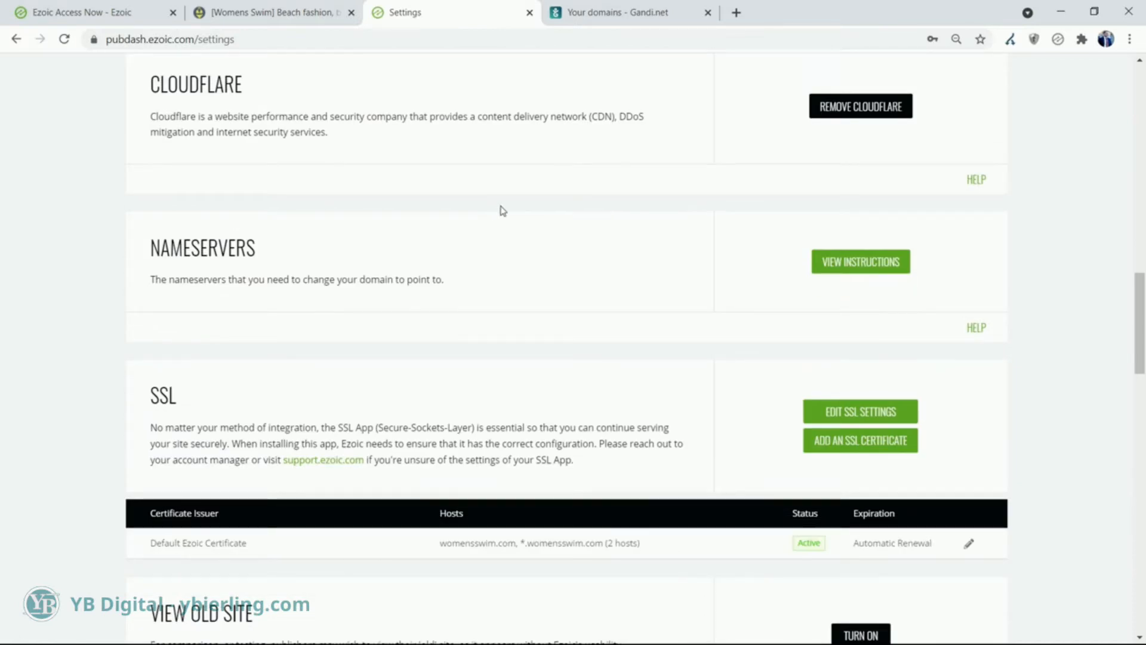
# Review the remaining site settings, from SSL, View Old Site and API Gateway through Excluded URL Parameters to the DNS records.
pyautogui.scroll(-3, 521, 209)
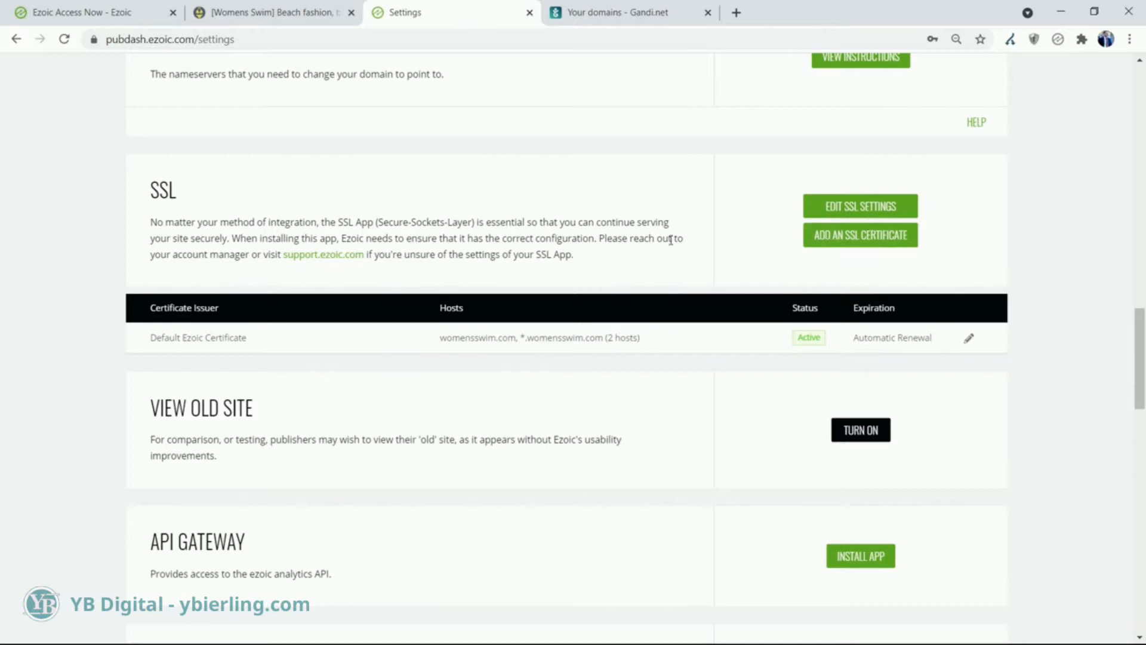
pyautogui.scroll(-1, 670, 239)
pyautogui.scroll(-2, 670, 239)
pyautogui.scroll(-2, 671, 245)
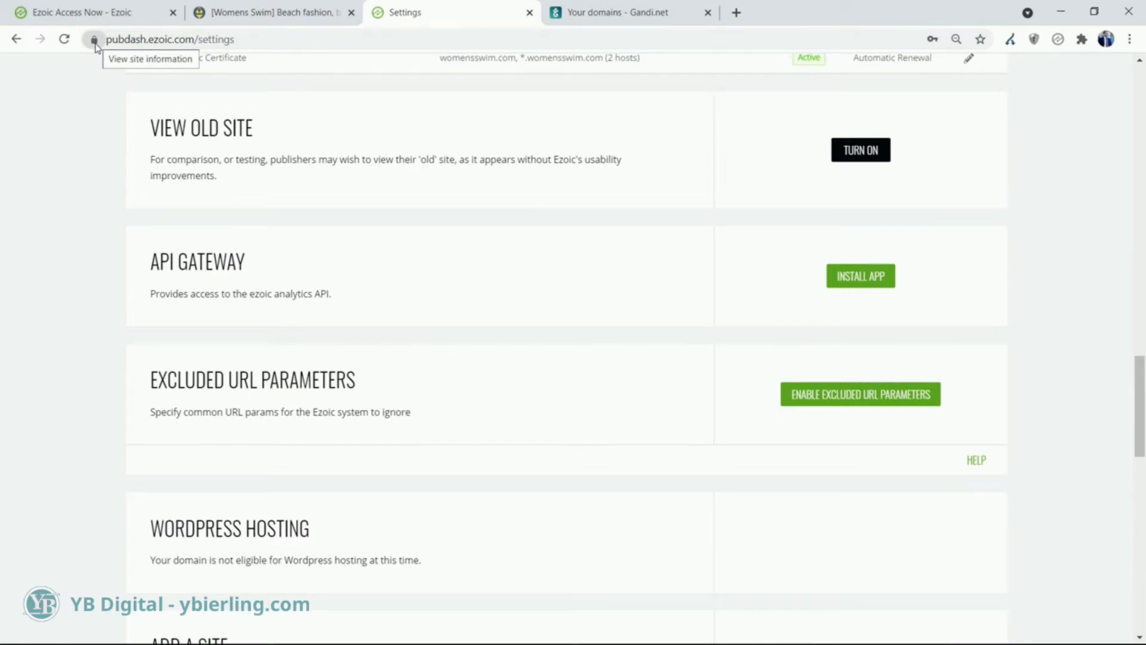
pyautogui.scroll(-5, 388, 259)
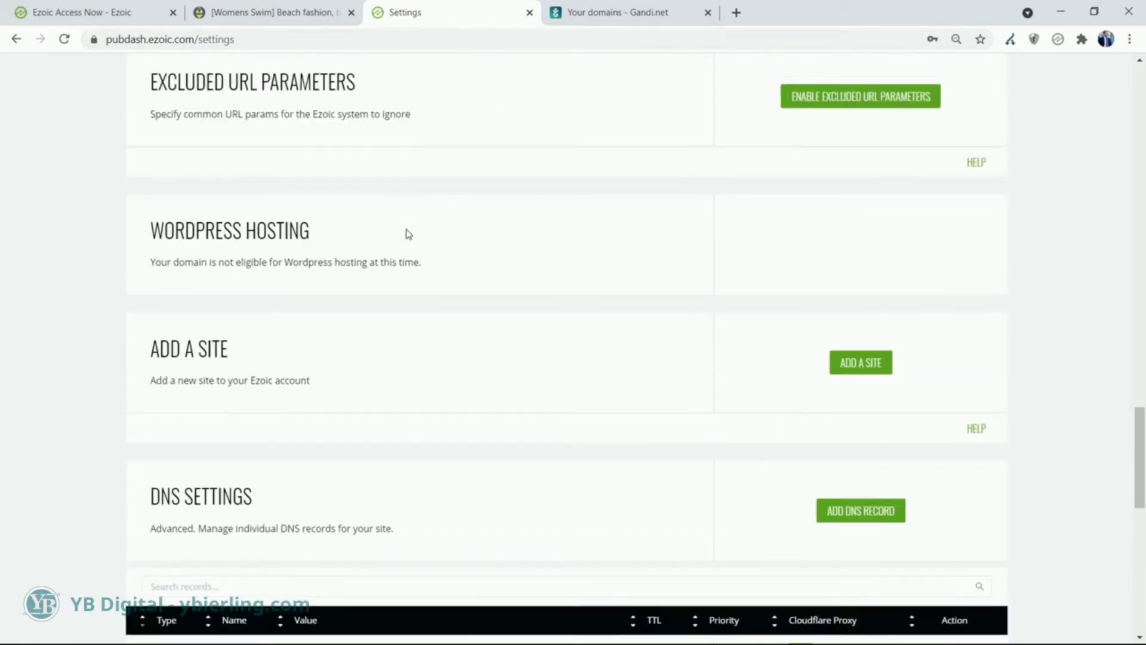
pyautogui.scroll(-3, 407, 234)
pyautogui.scroll(3, 403, 234)
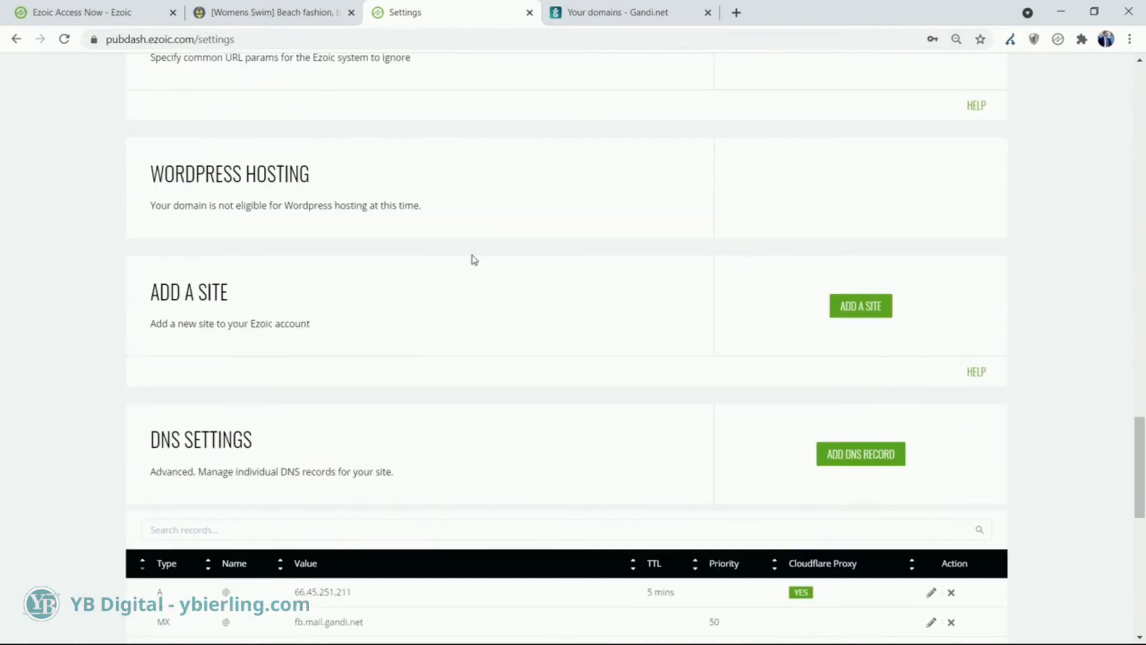
pyautogui.scroll(-1, 460, 278)
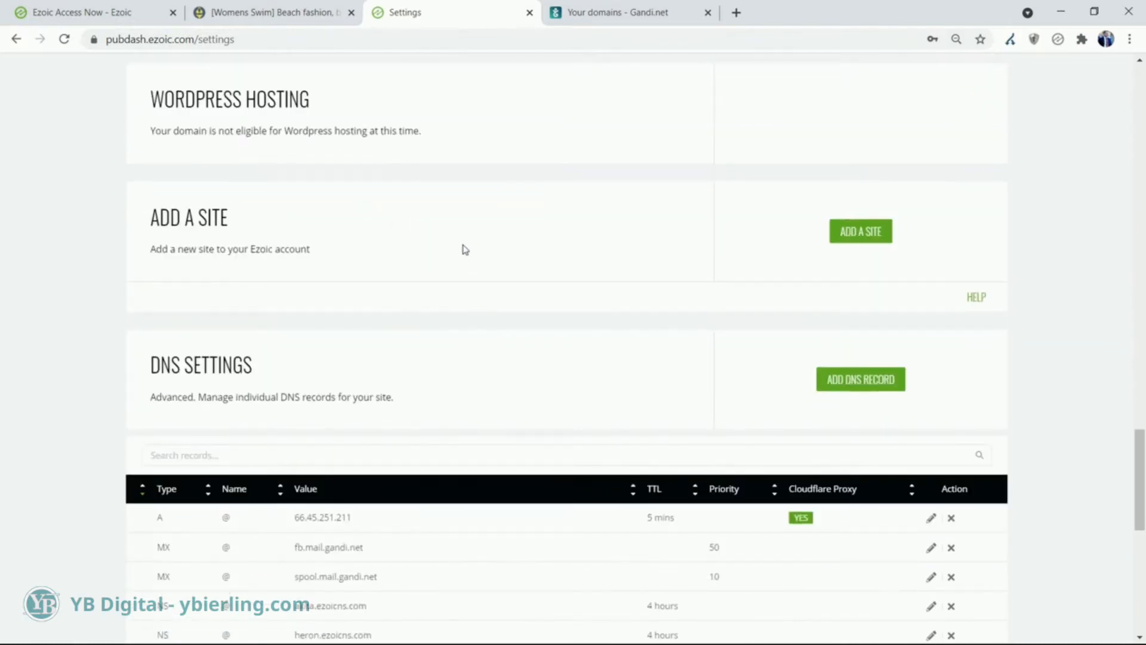
pyautogui.scroll(-10, 465, 249)
pyautogui.scroll(5, 465, 248)
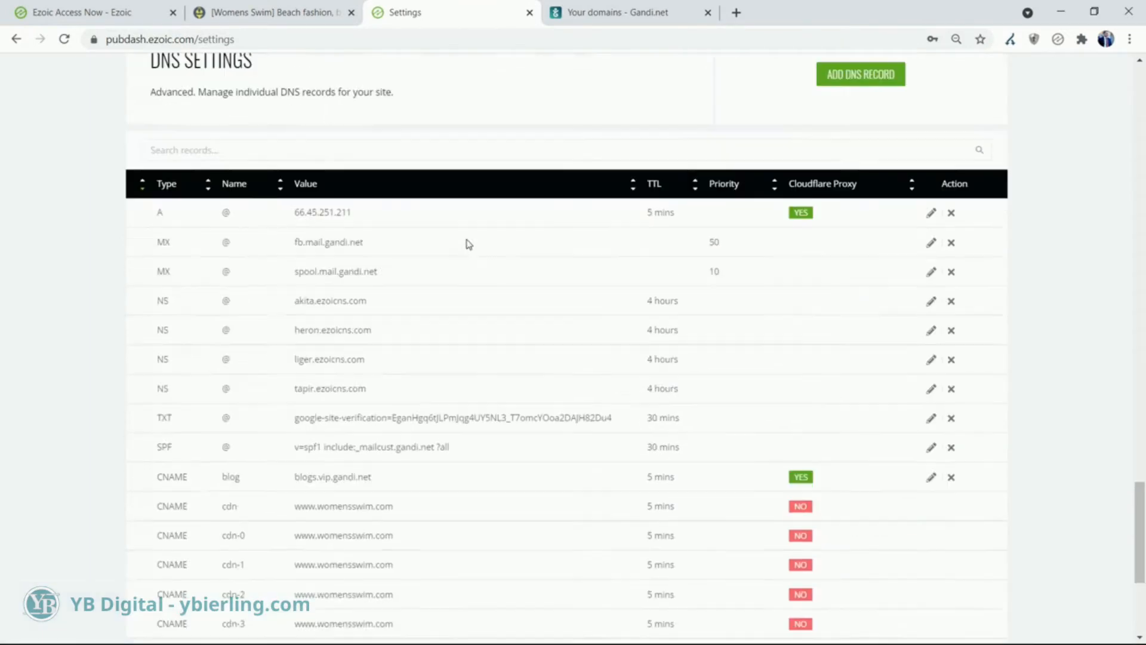
# Open Turn on Ezoic Leap from the getting-started checklist and examine the Leap overview's core vital scores, recommendations and leaderboard.
pyautogui.scroll(20, 469, 243)
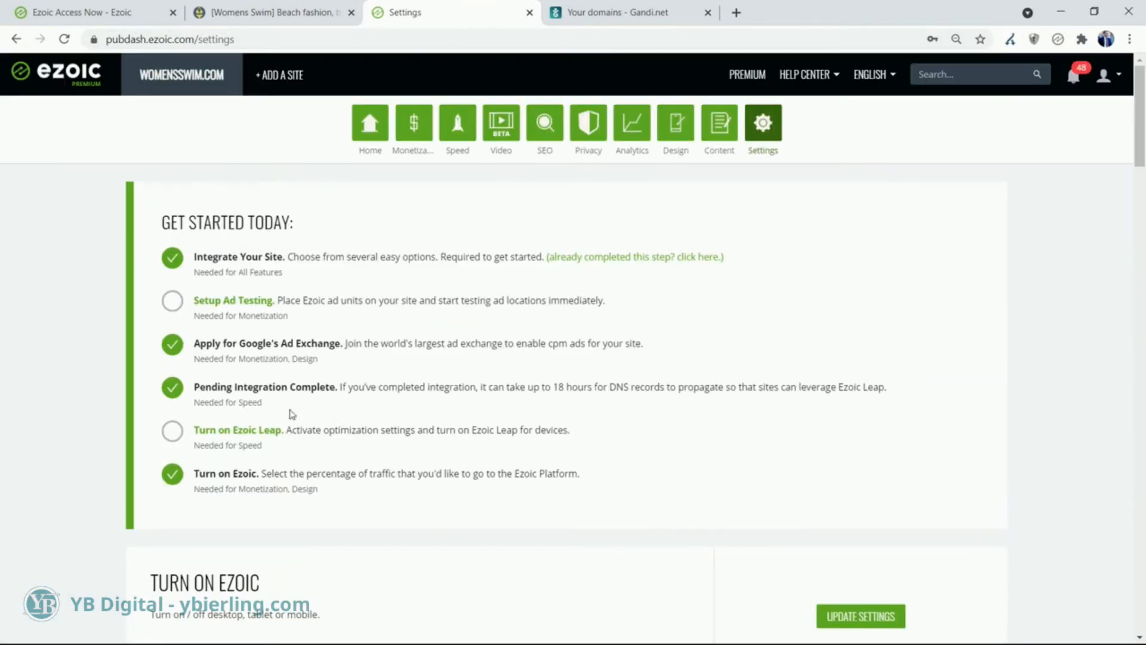
pyautogui.click(248, 440)
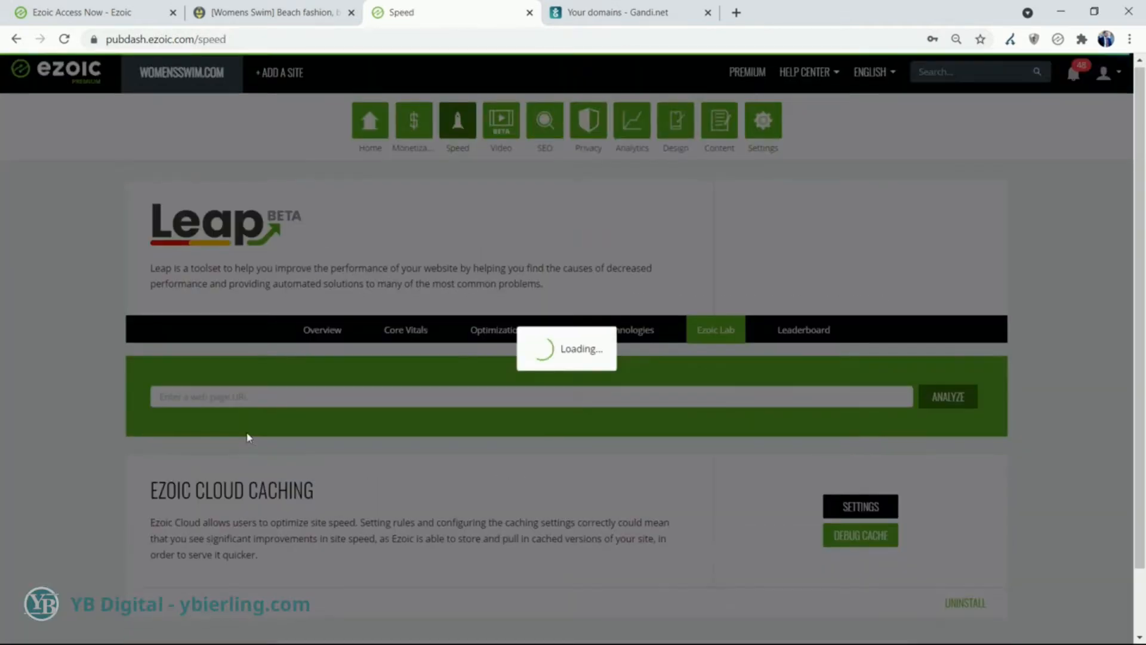
pyautogui.scroll(-2, 579, 398)
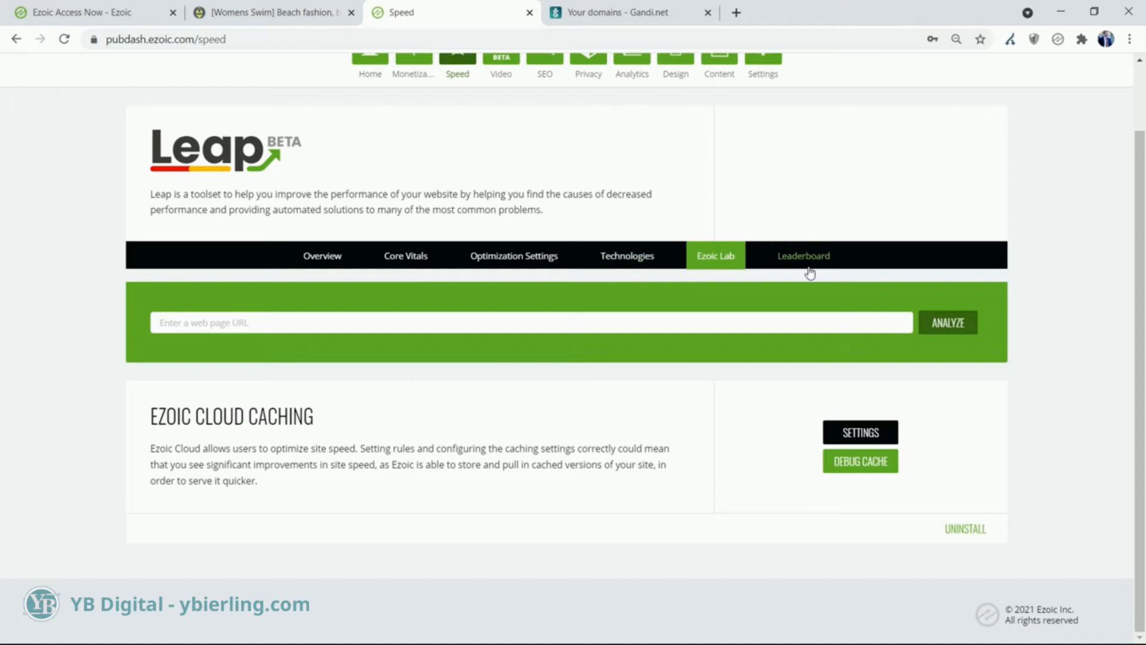
pyautogui.scroll(-6, 349, 299)
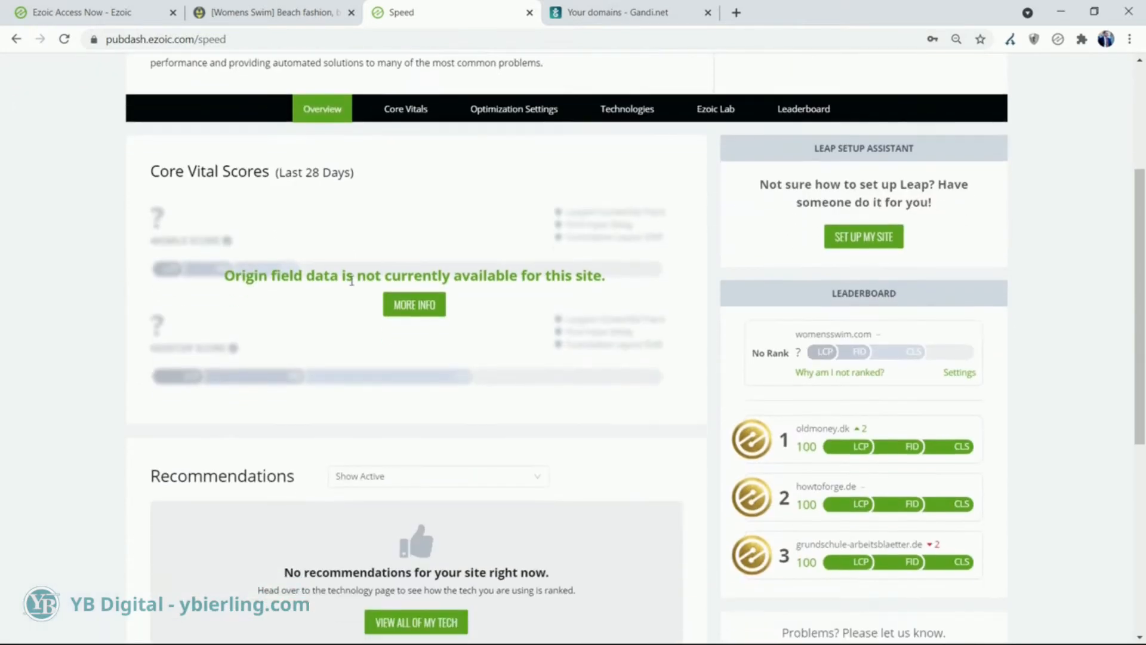
pyautogui.scroll(-2, 351, 304)
pyautogui.scroll(5, 351, 325)
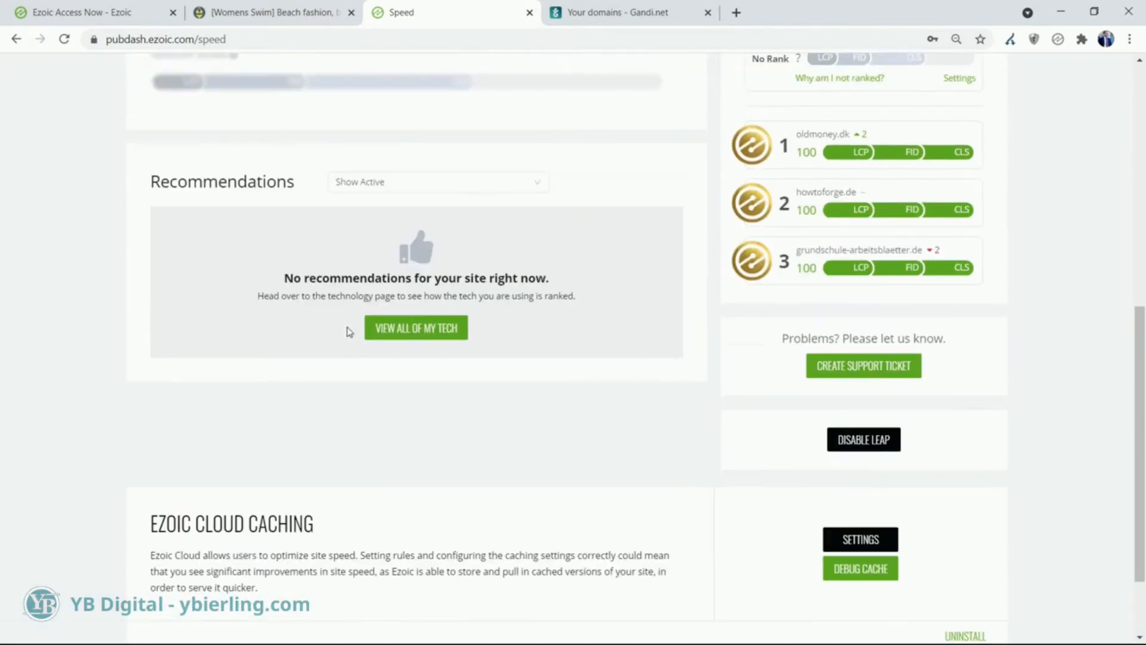
pyautogui.scroll(5, 419, 224)
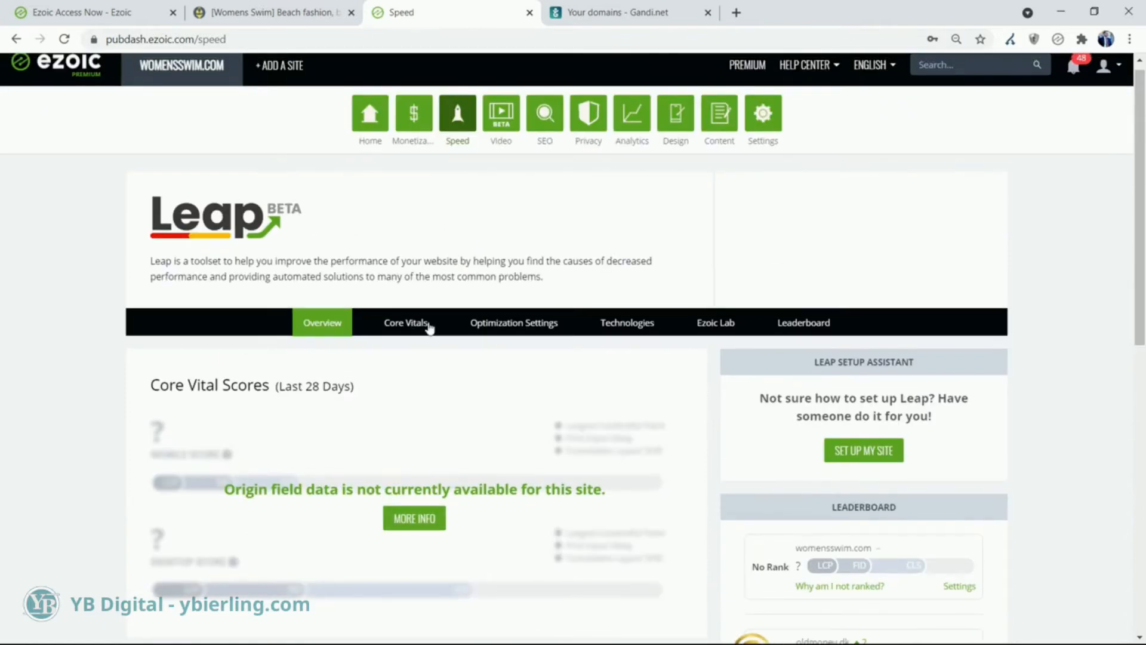
pyautogui.scroll(-4, 481, 310)
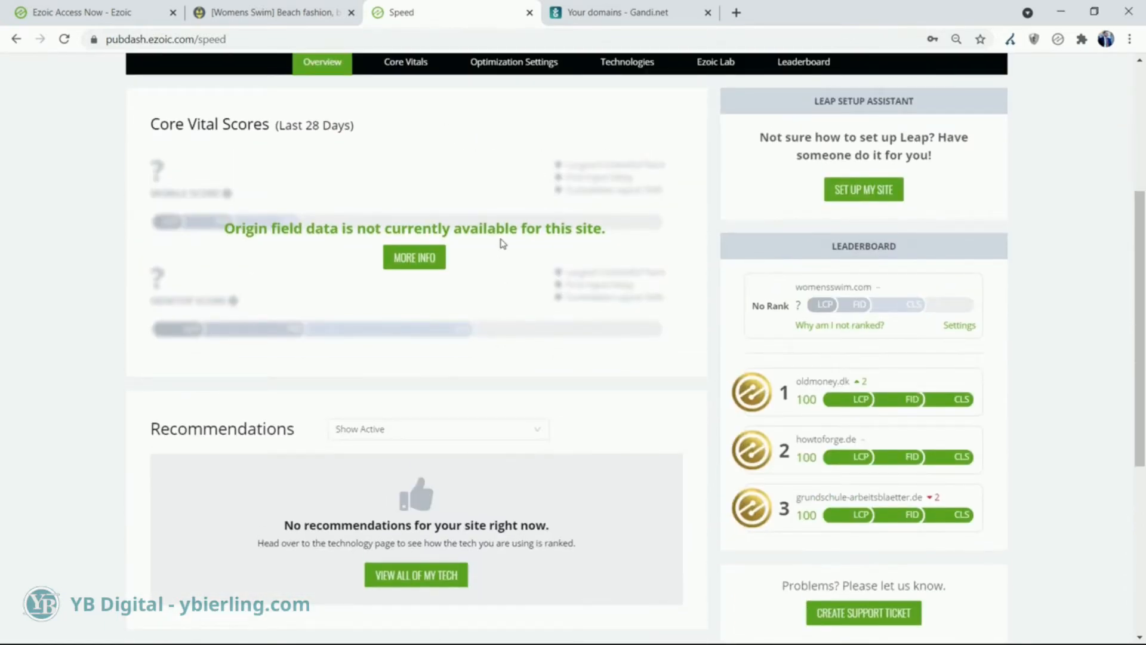
pyautogui.scroll(3, 501, 242)
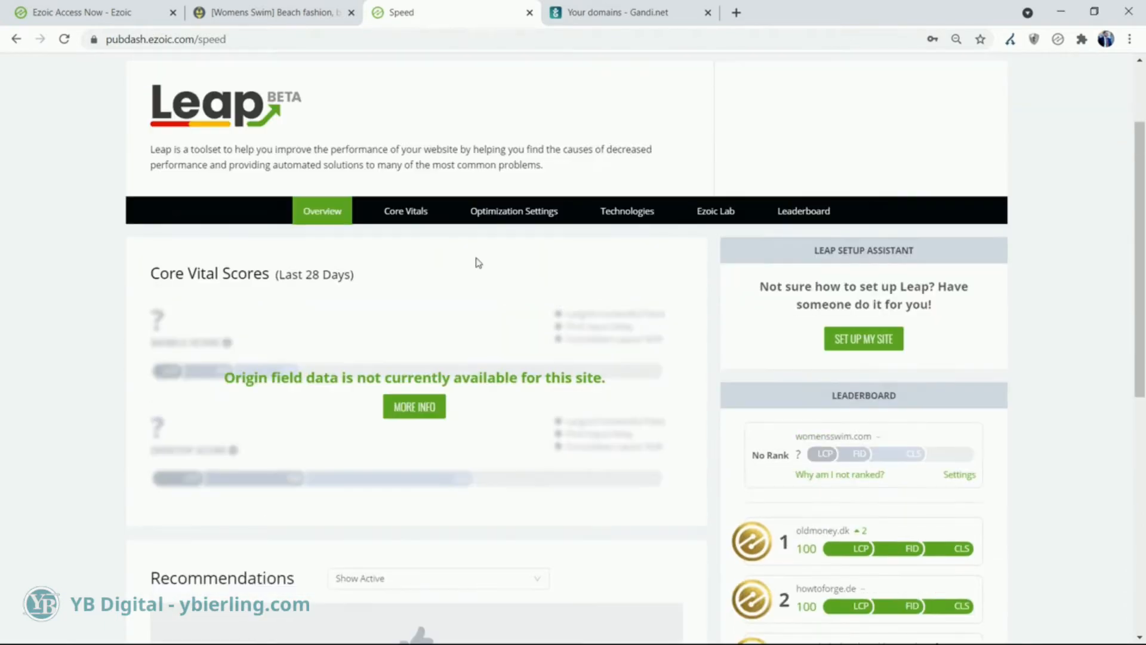
pyautogui.scroll(2, 477, 263)
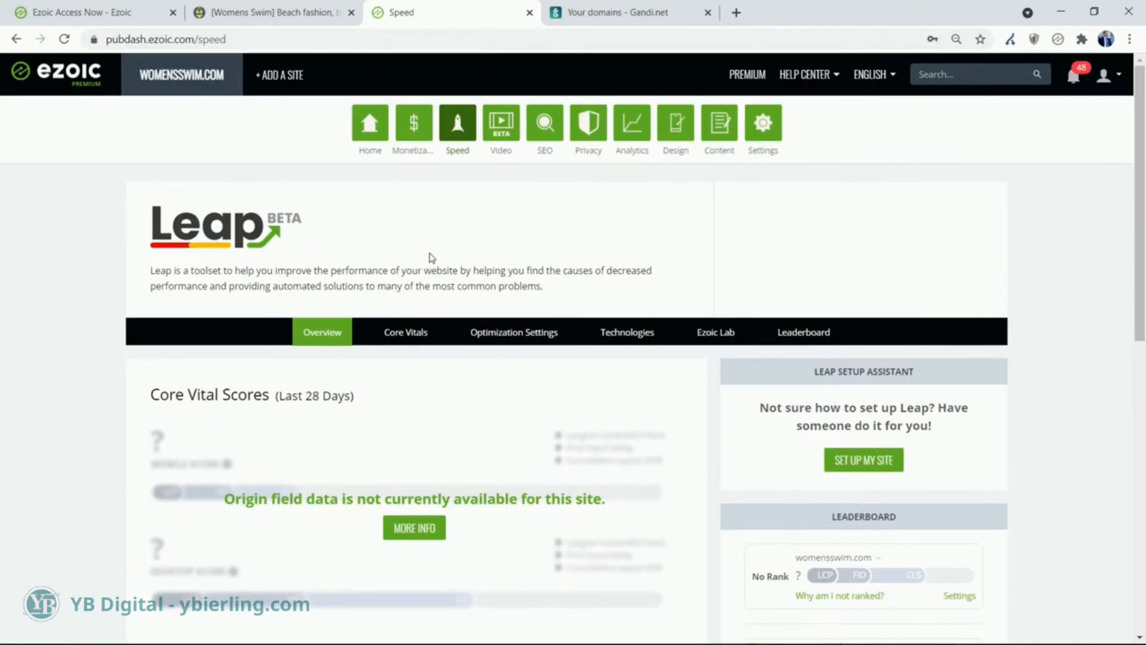